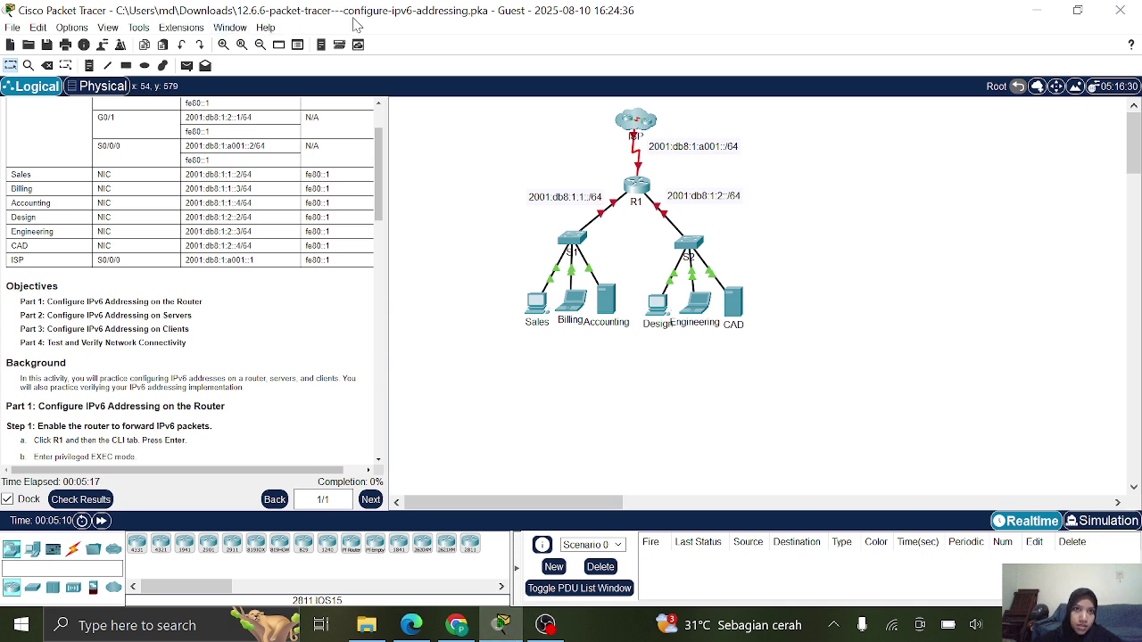
- Read the activity's addressing table, objectives and the Part 1 instructions for configuring IPv6 on the router
scroll(223, 353, up, 3)
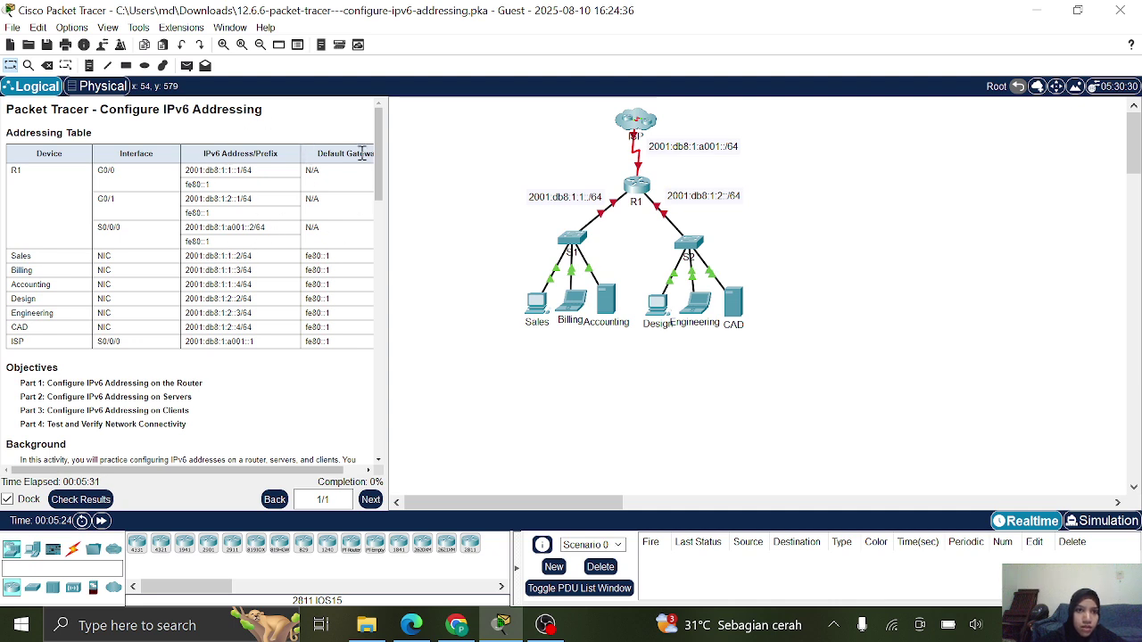
scroll(168, 392, down, 1)
scroll(168, 392, down, 3)
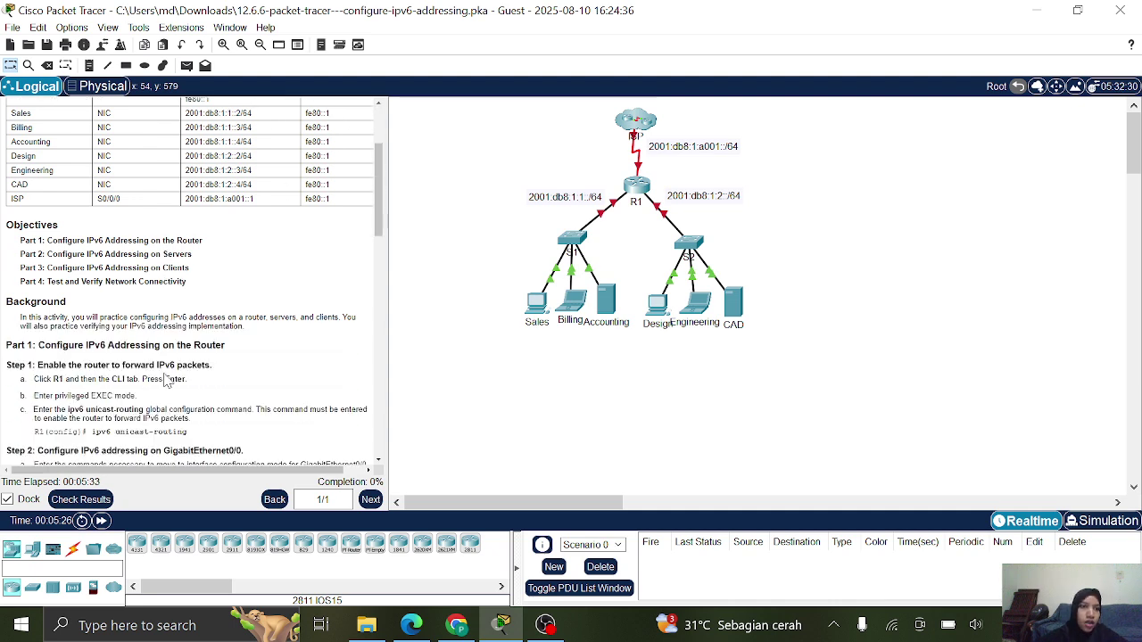
scroll(168, 382, down, 1)
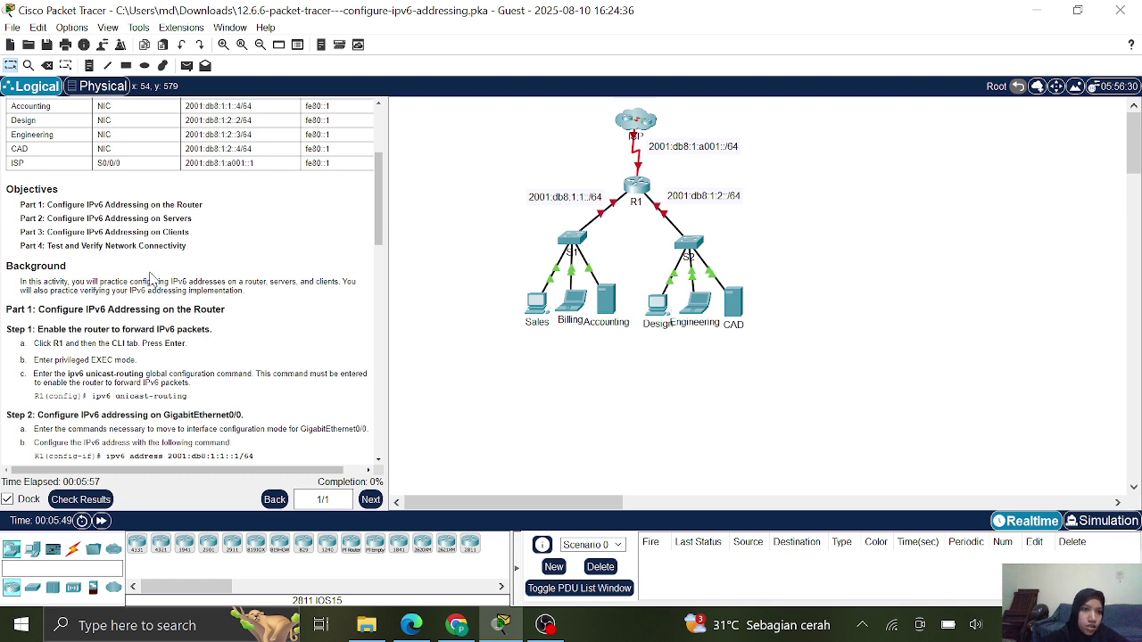
scroll(157, 281, down, 1)
scroll(157, 282, down, 1)
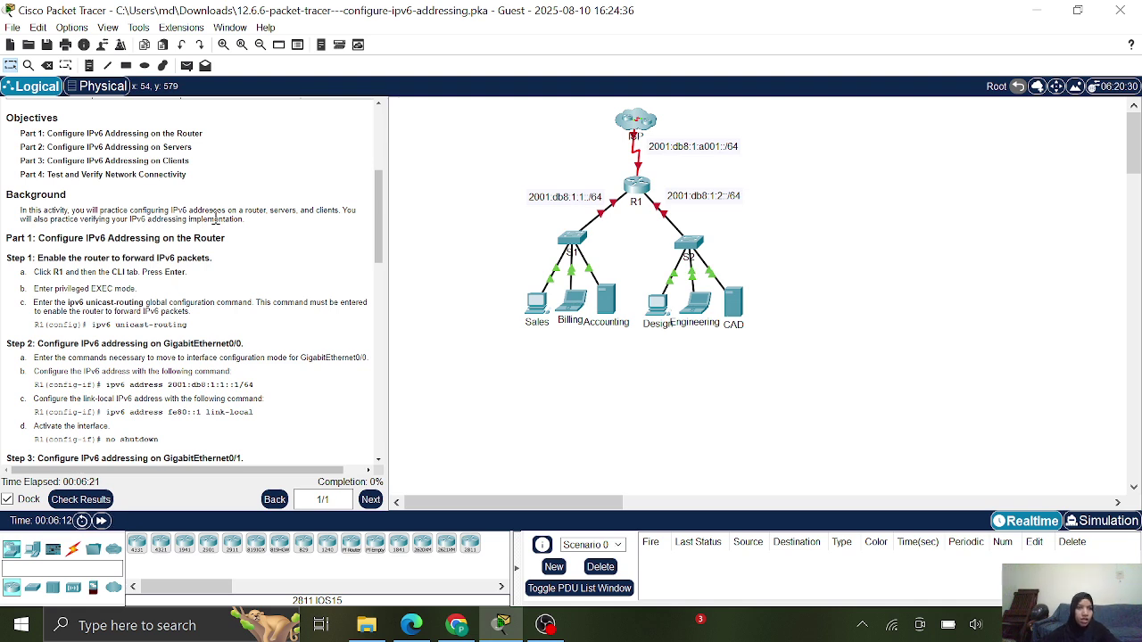
scroll(215, 219, down, 1)
scroll(214, 224, down, 1)
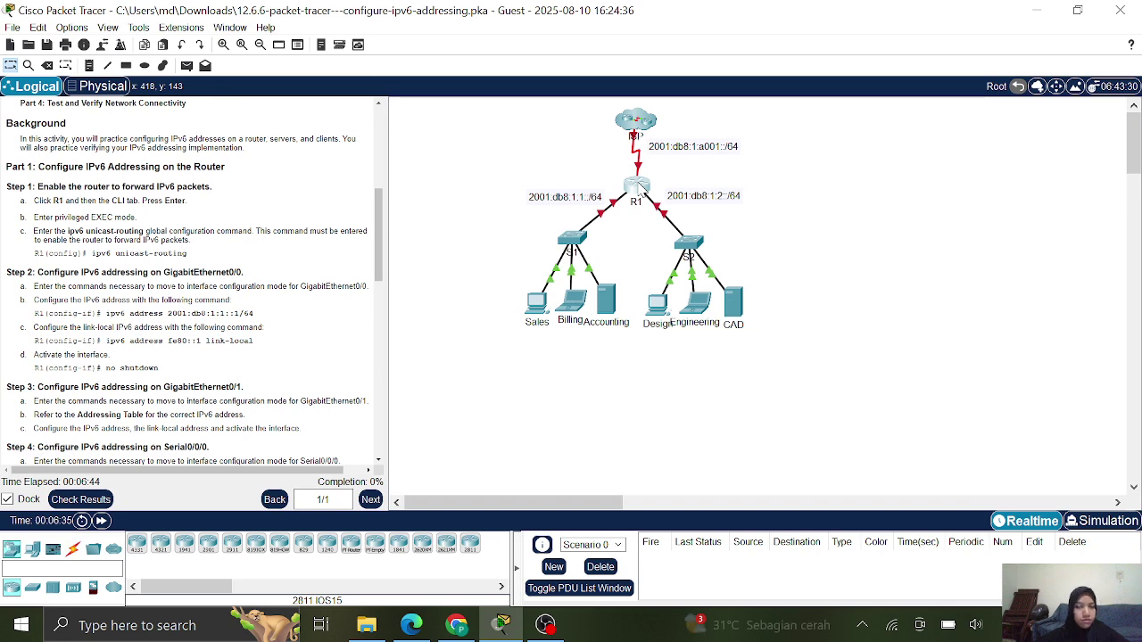
- Open router R1's command line and enter privileged EXEC mode followed by global configuration mode
click(640, 185)
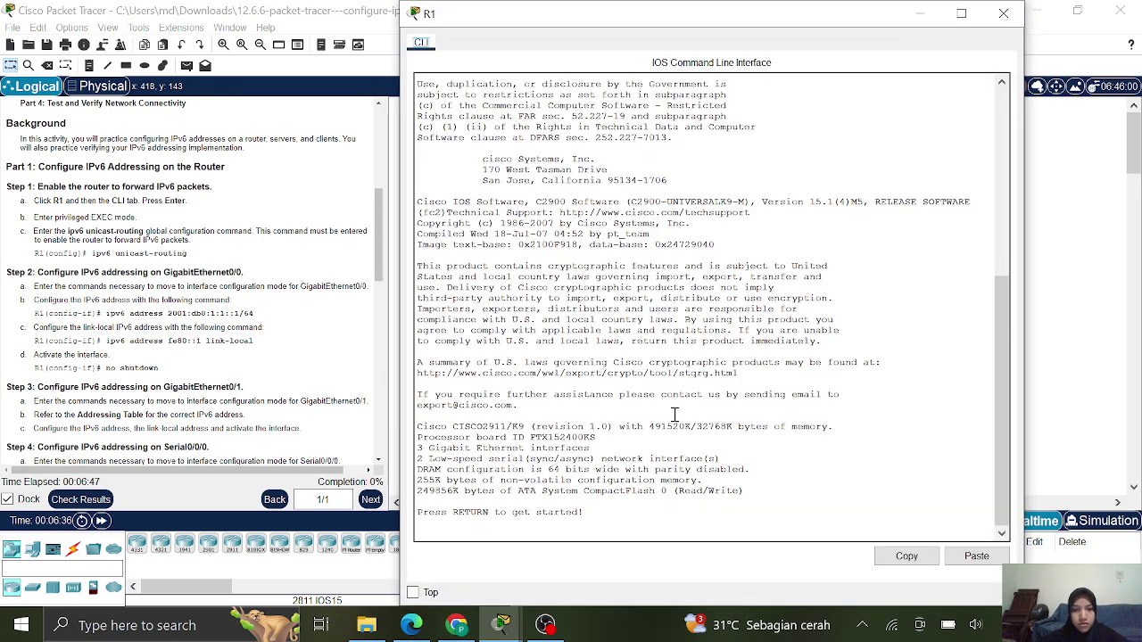
click(418, 526)
key(Return)
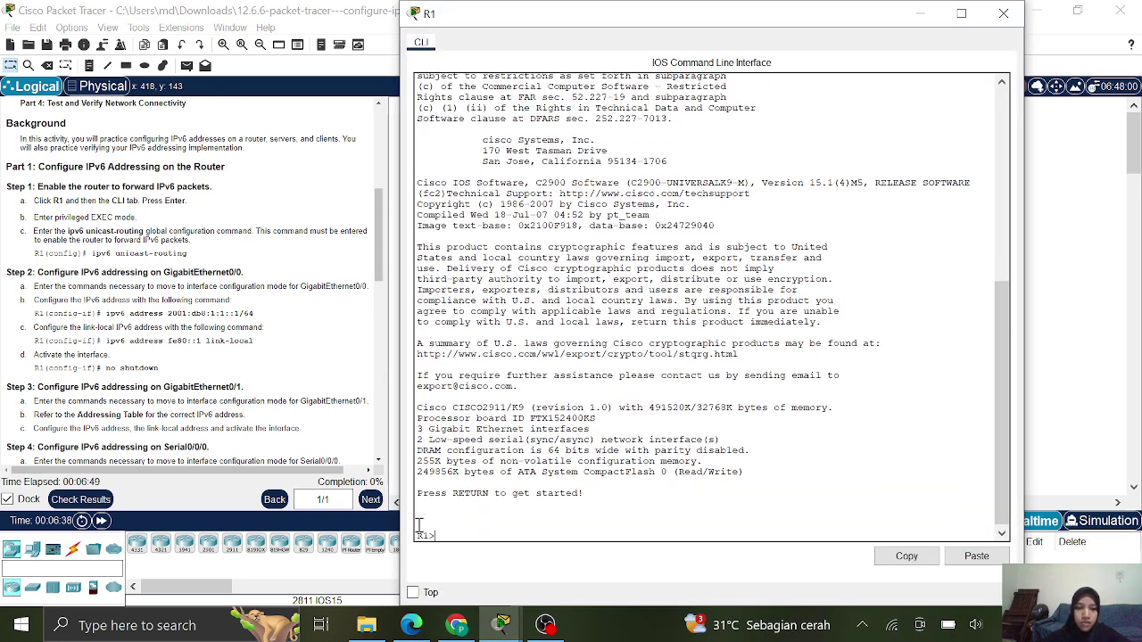
text(enable)
key(Return)
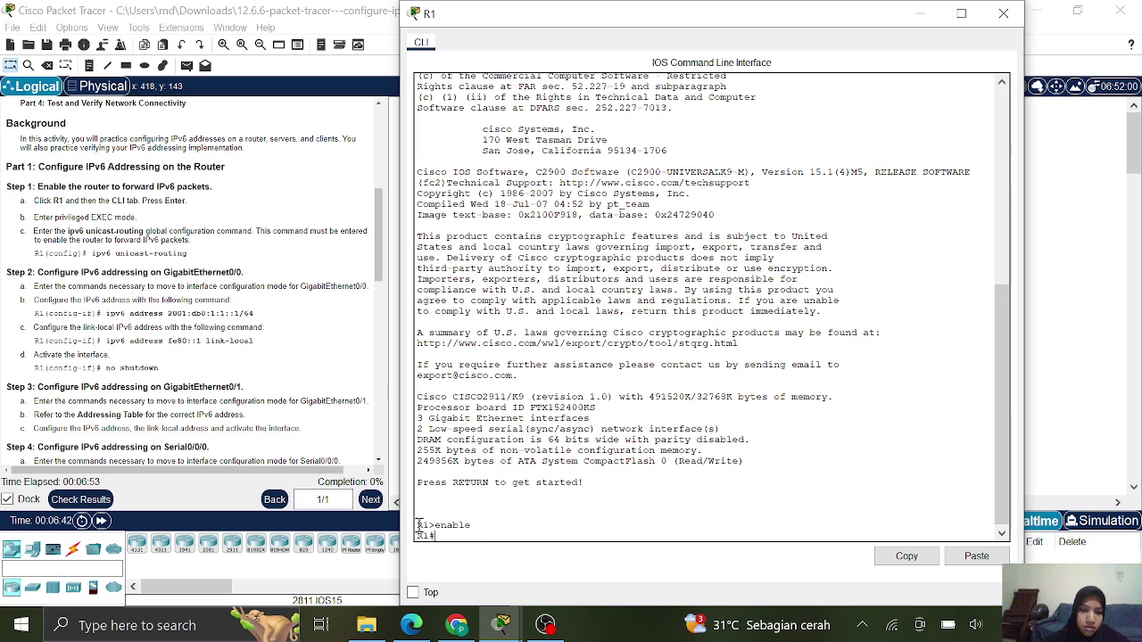
text(configure t)
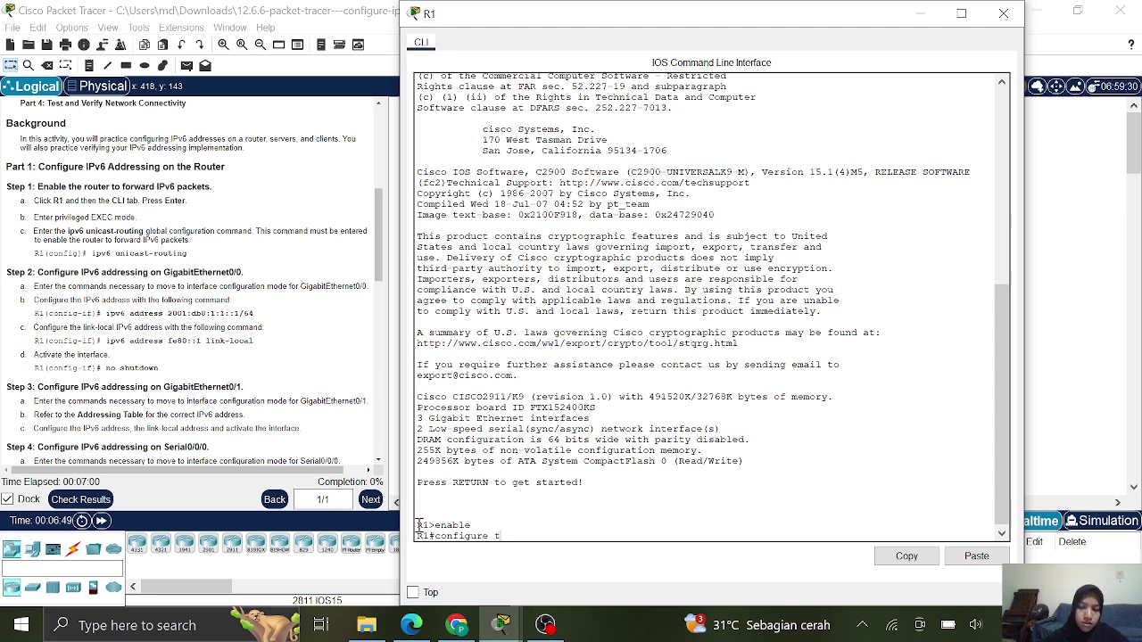
key(Return)
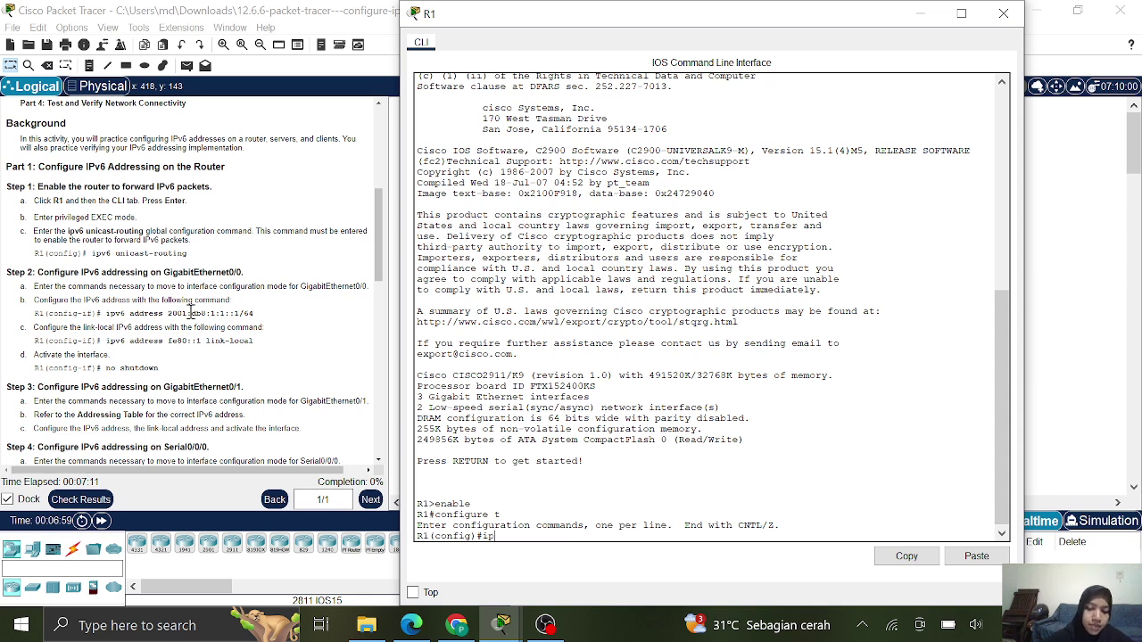
- Enable IPv6 packet forwarding on R1 with the ipv6 unicast-routing command
text(v6)
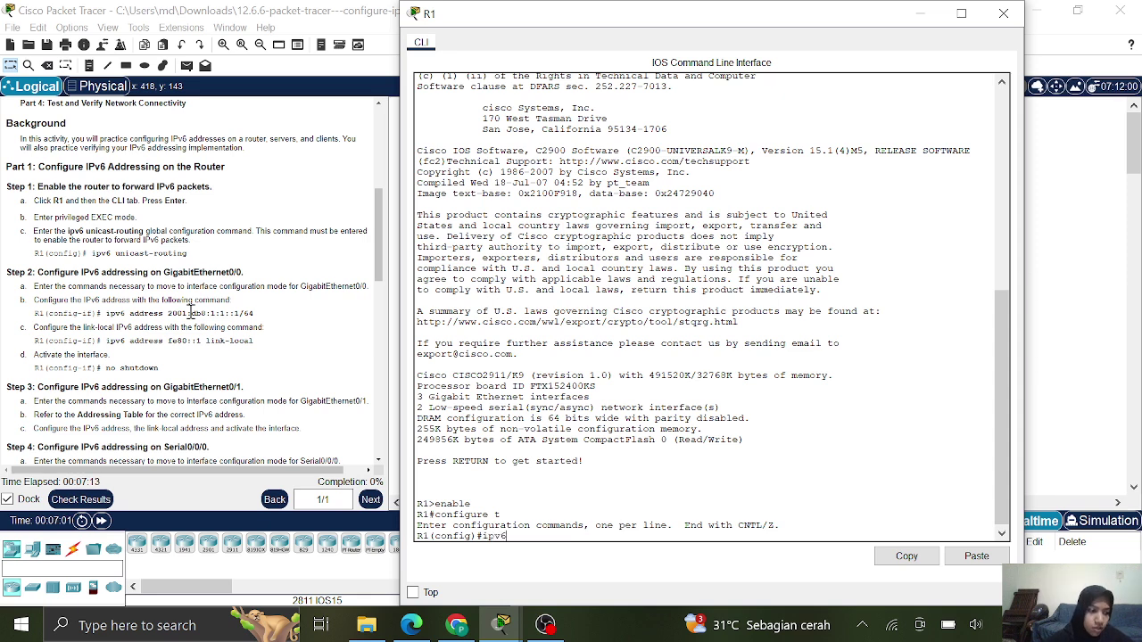
text( unic)
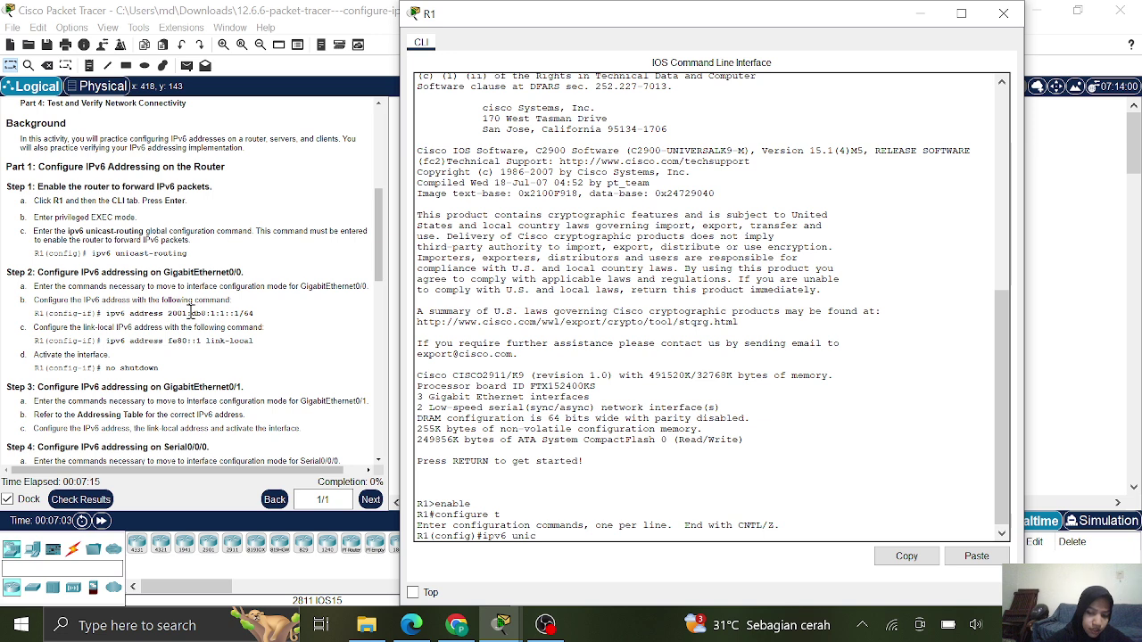
text(ast-routing)
key(Return)
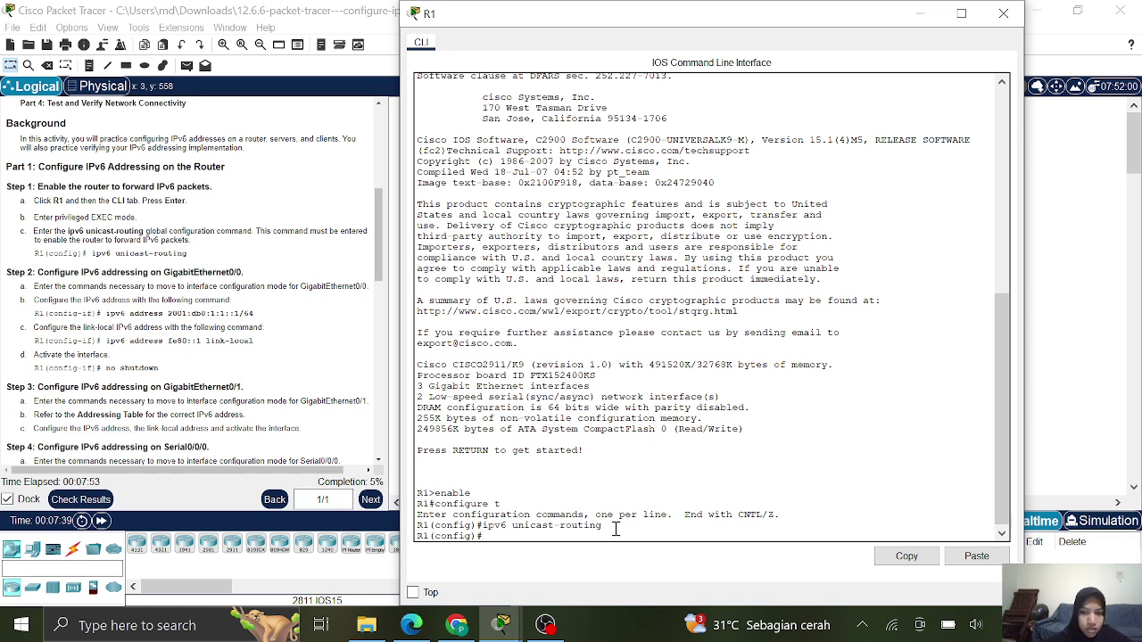
- Enter interface configuration mode for gigabitEthernet0/0 on R1
text(interface)
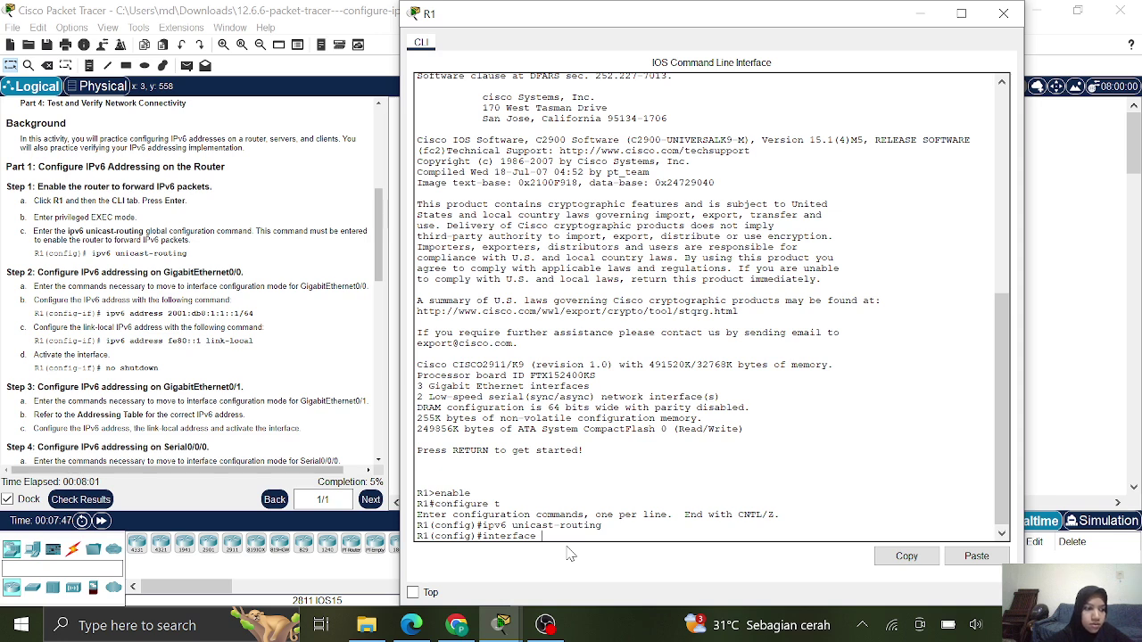
text( gigabitEthernet)
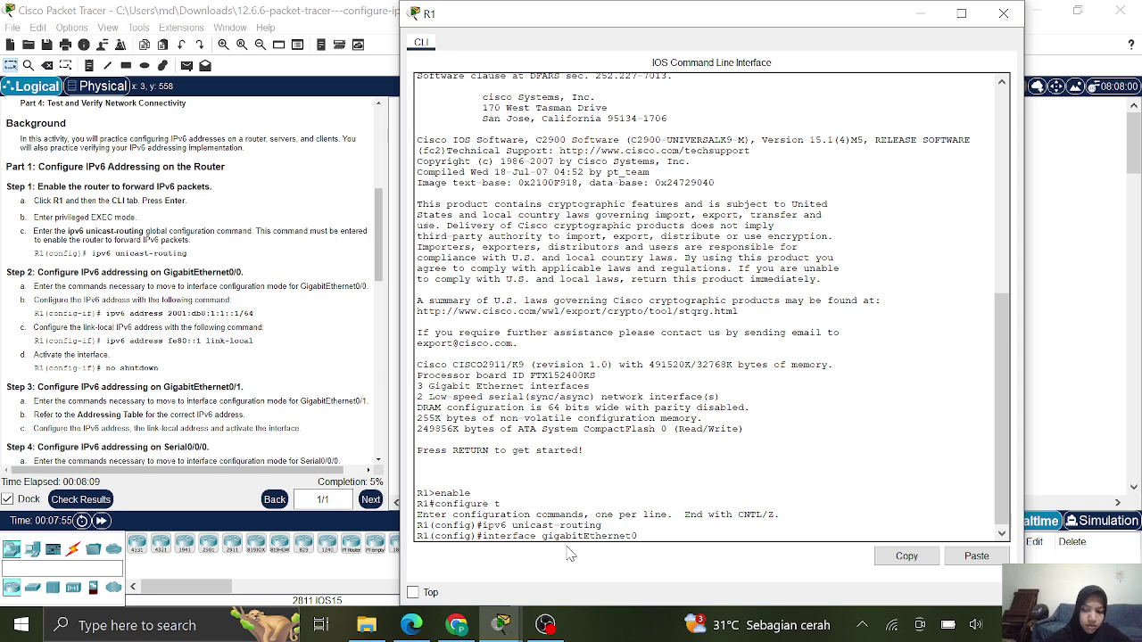
text(0)
key(Return)
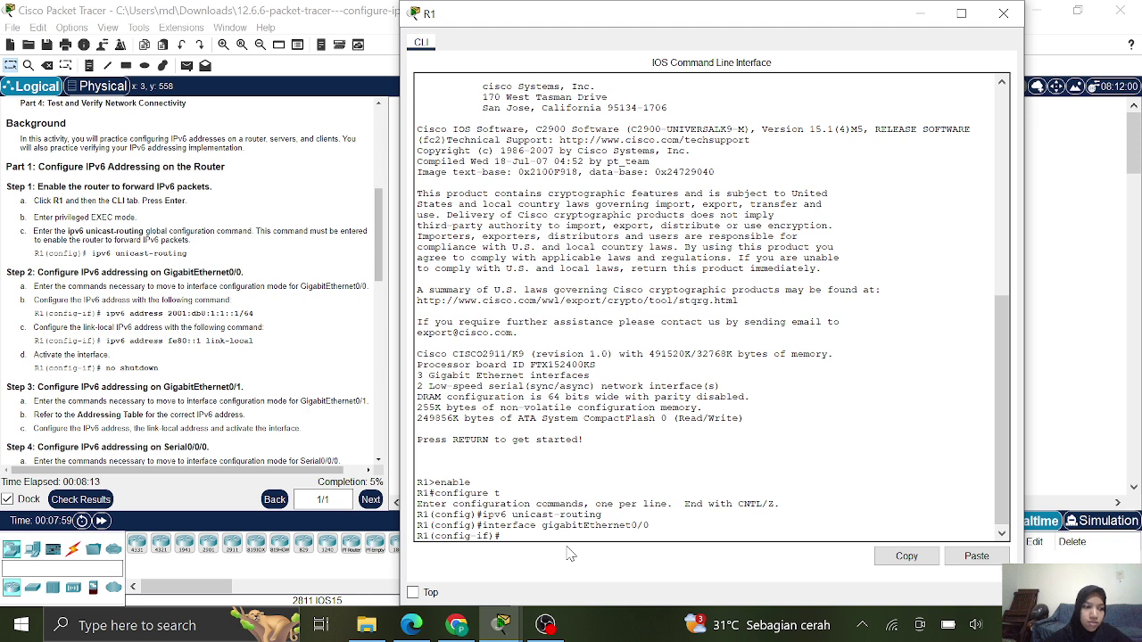
- Assign the IPv6 address 2001:db8:1:1::1/64 to GigabitEthernet0/0, copying the address from the instructions
text(ipv6 address)
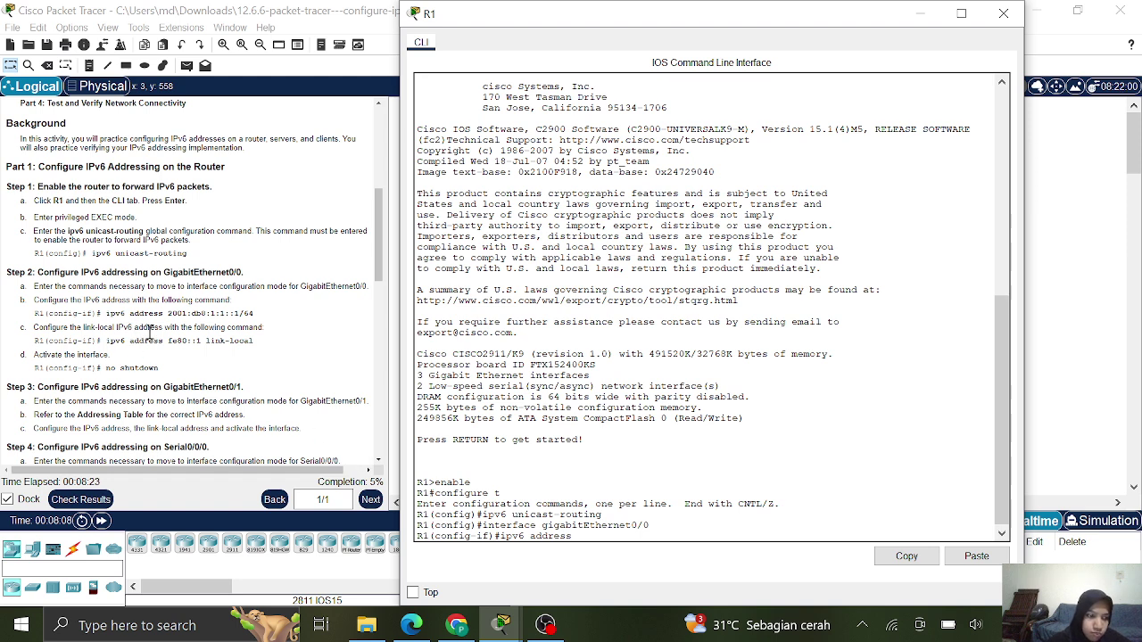
drag(166, 312, 258, 323)
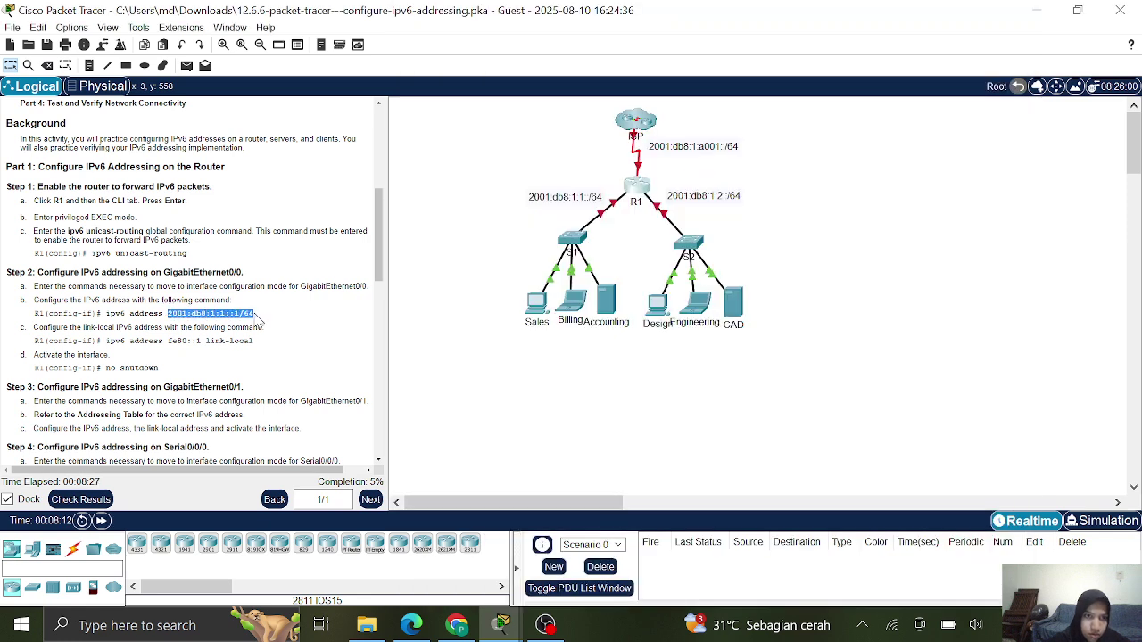
right_click(243, 320)
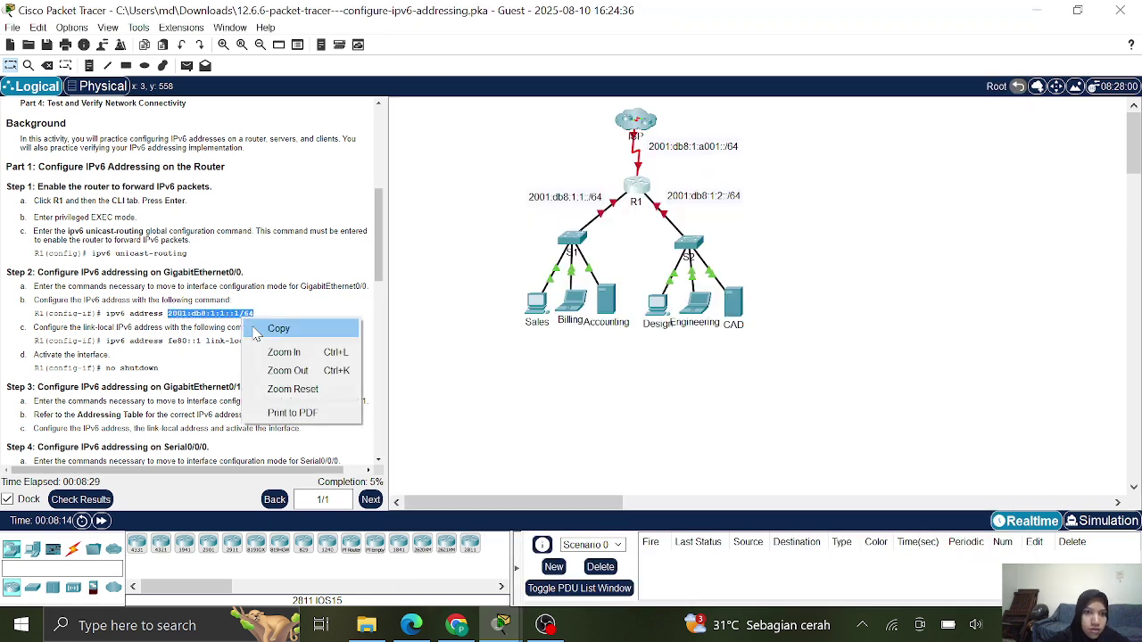
click(276, 326)
mouse_move(501, 624)
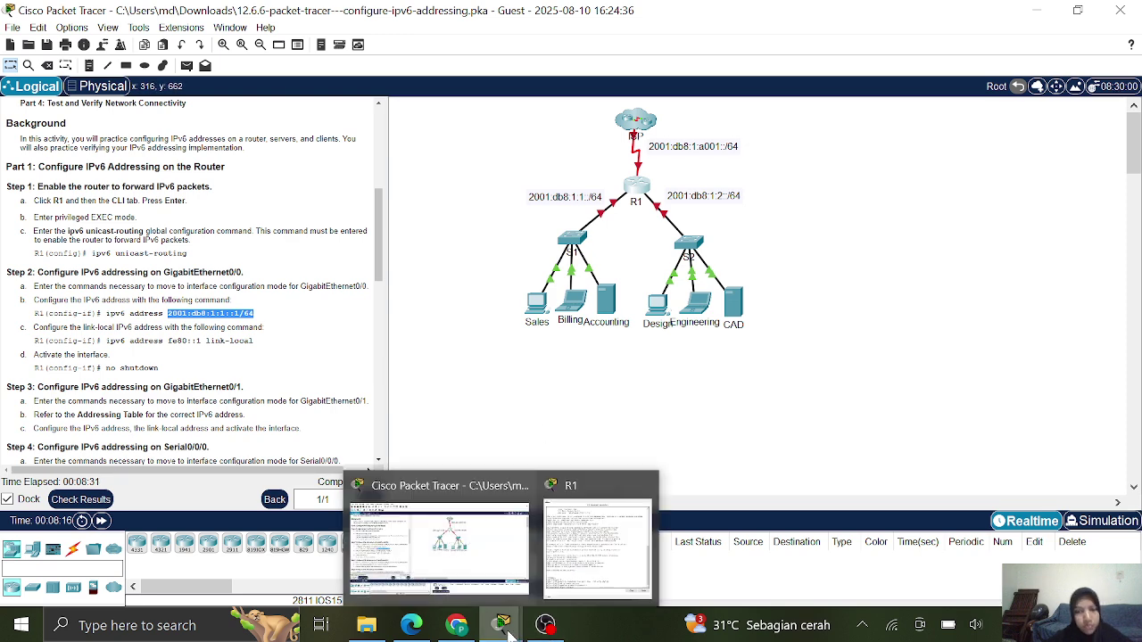
click(579, 553)
right_click(584, 536)
click(608, 567)
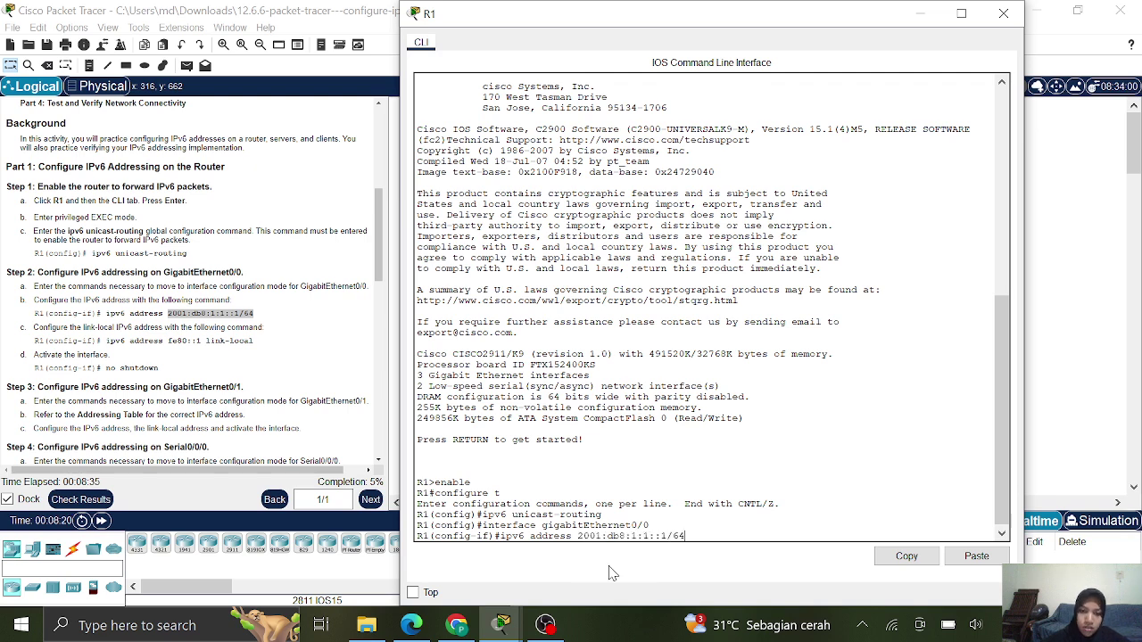
key(Return)
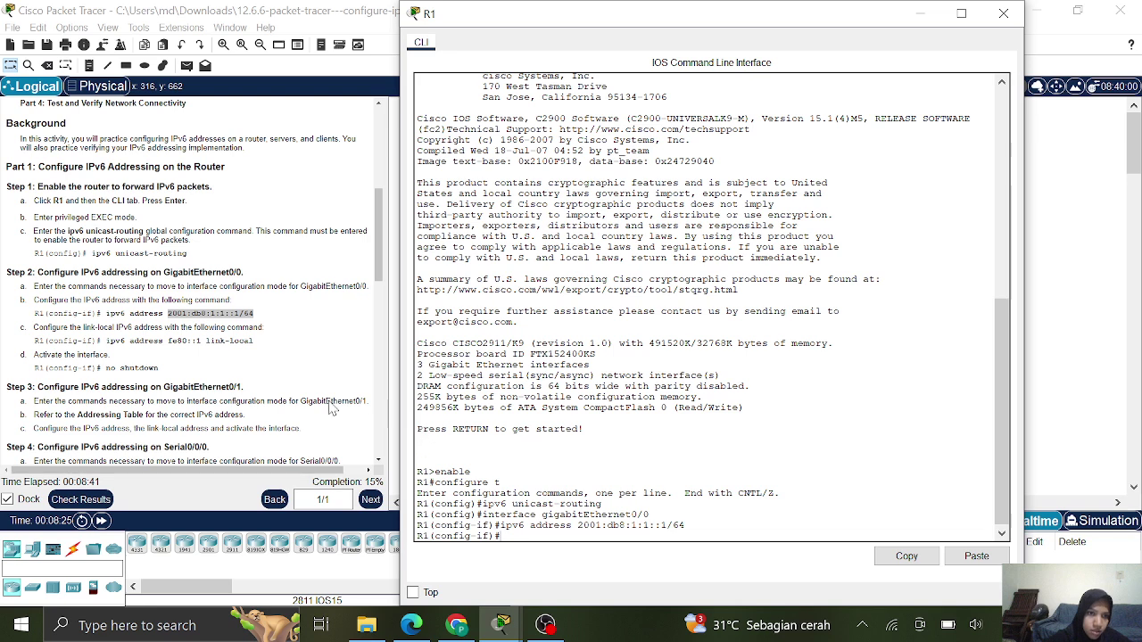
- Copy the ipv6 address fe80::1 link-local command from the instructions and run it on R1's GigabitEthernet0/0
click(109, 338)
drag(108, 340, 253, 342)
right_click(251, 345)
click(285, 350)
mouse_move(500, 624)
click(580, 578)
right_click(532, 546)
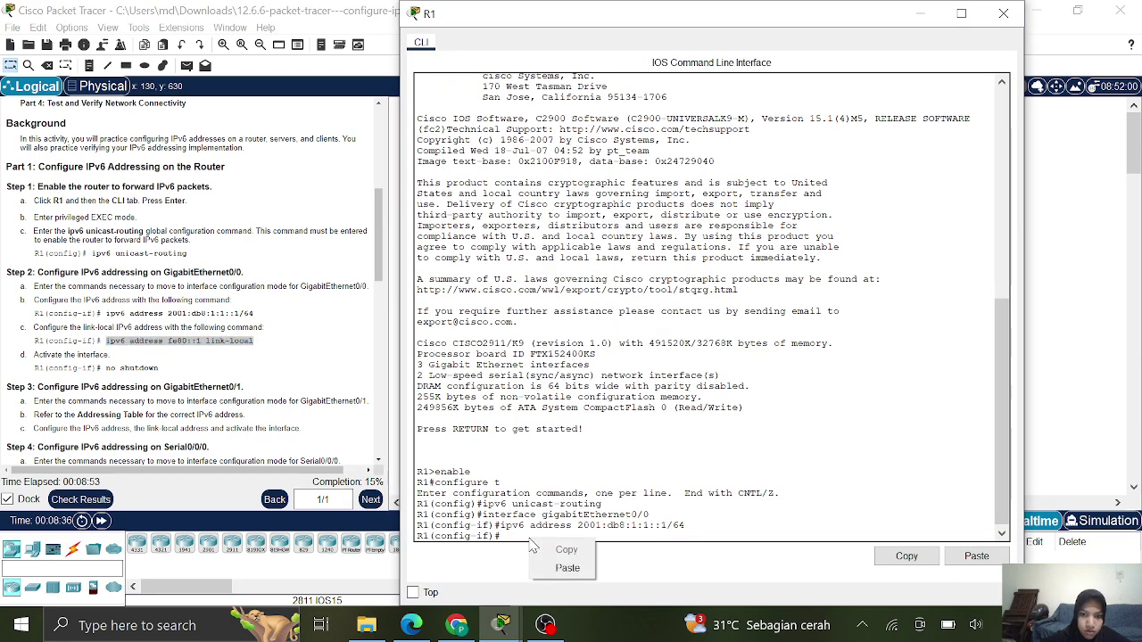
click(566, 568)
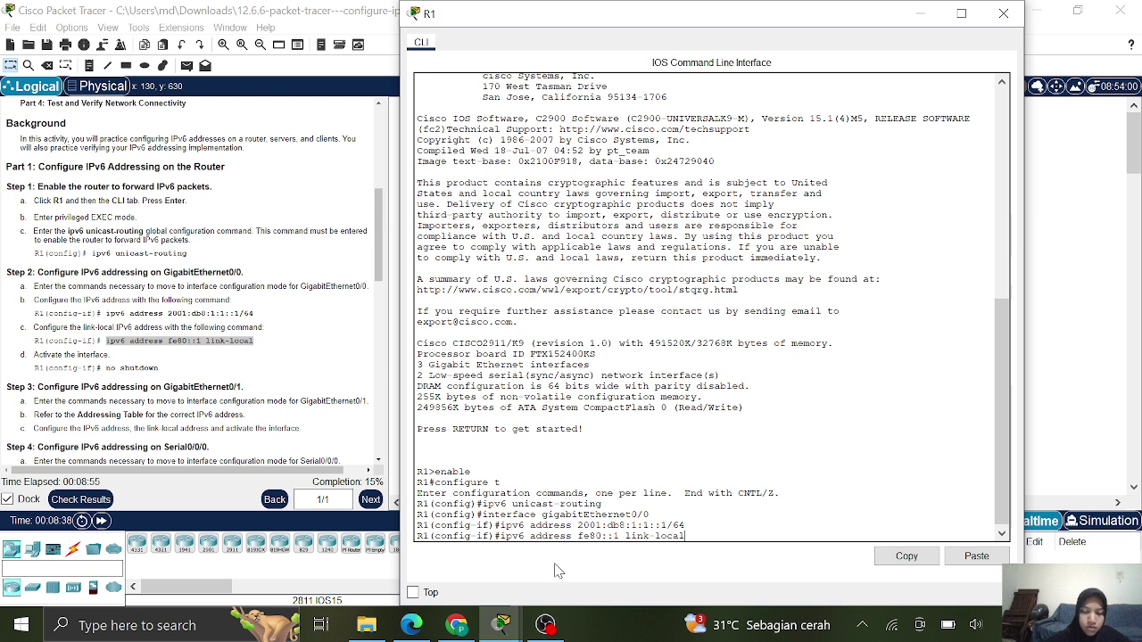
key(Return)
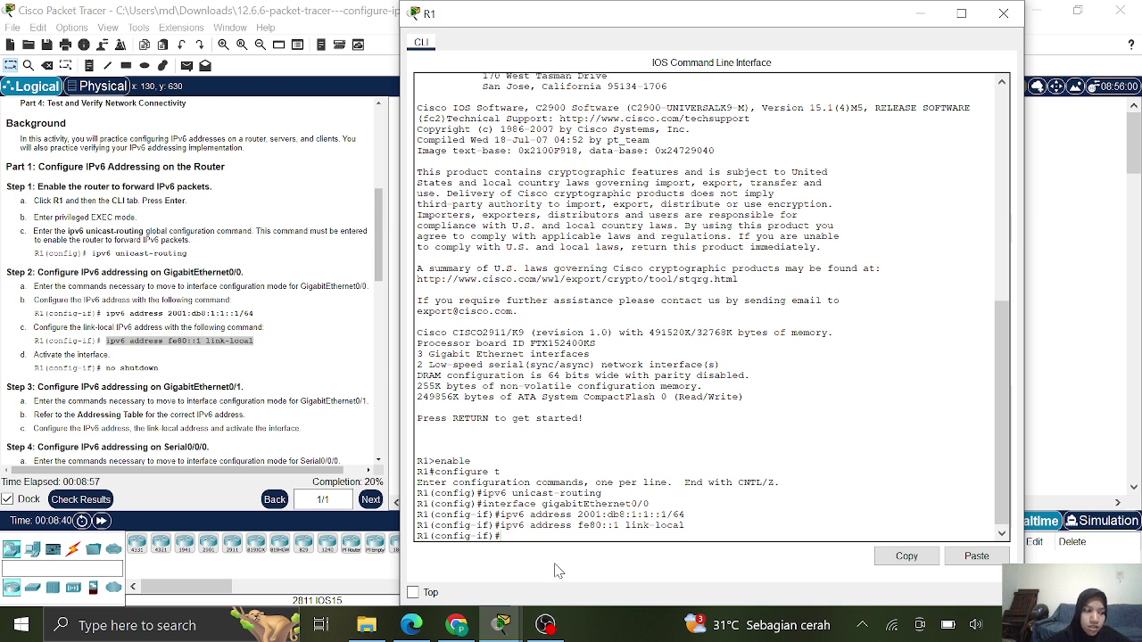
- Activate GigabitEthernet0/0 with no shutdown and exit to global configuration mode
text(nos)
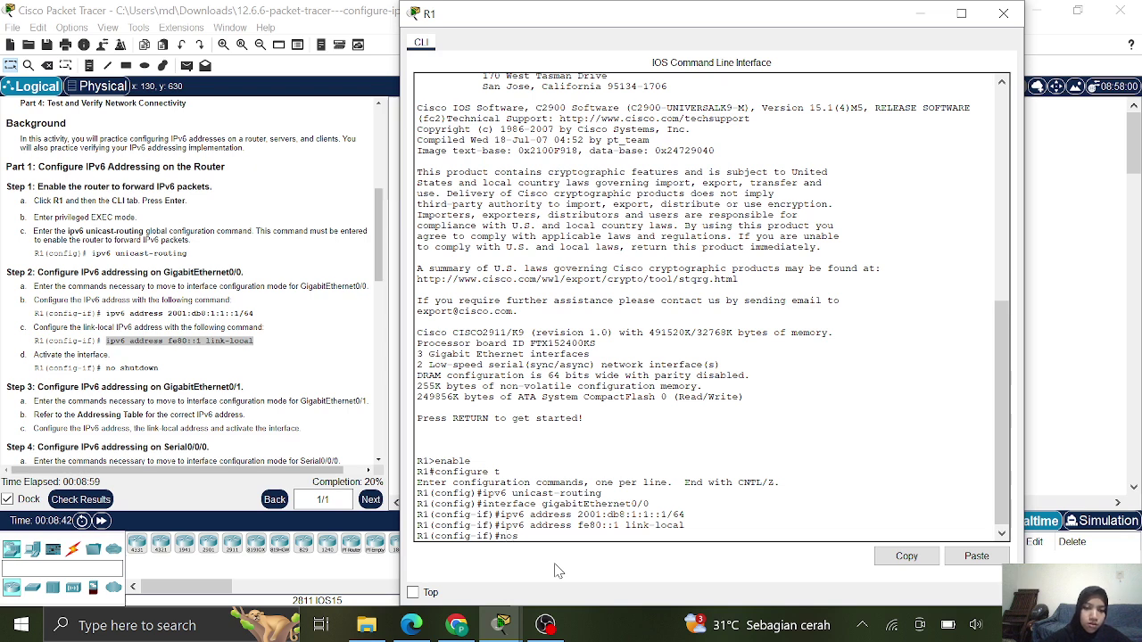
text(shutdown)
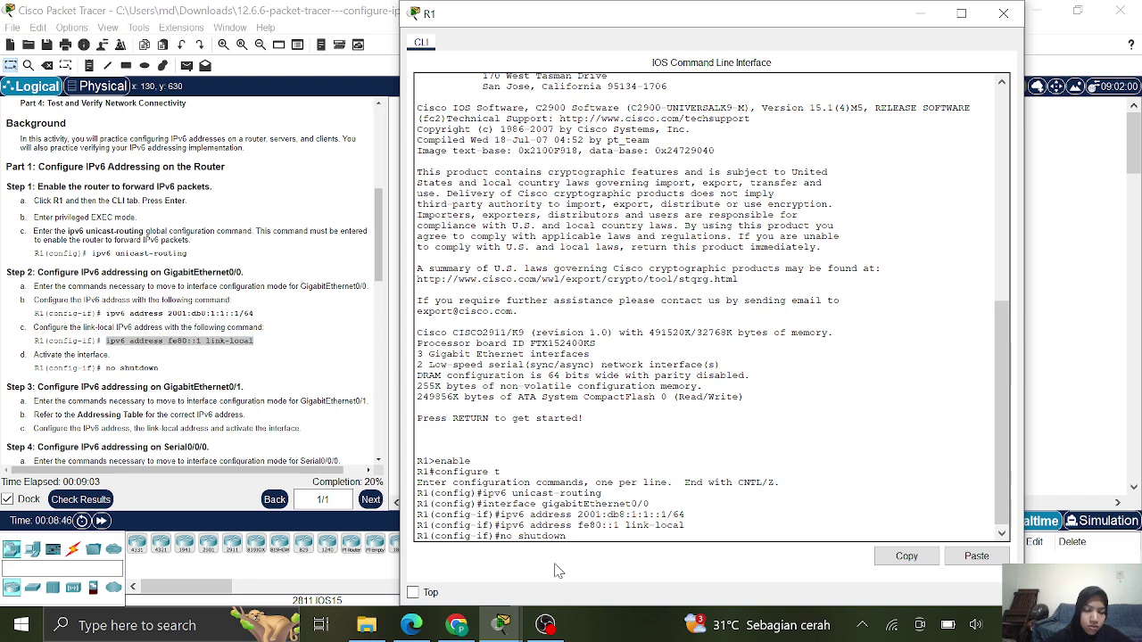
key(Return)
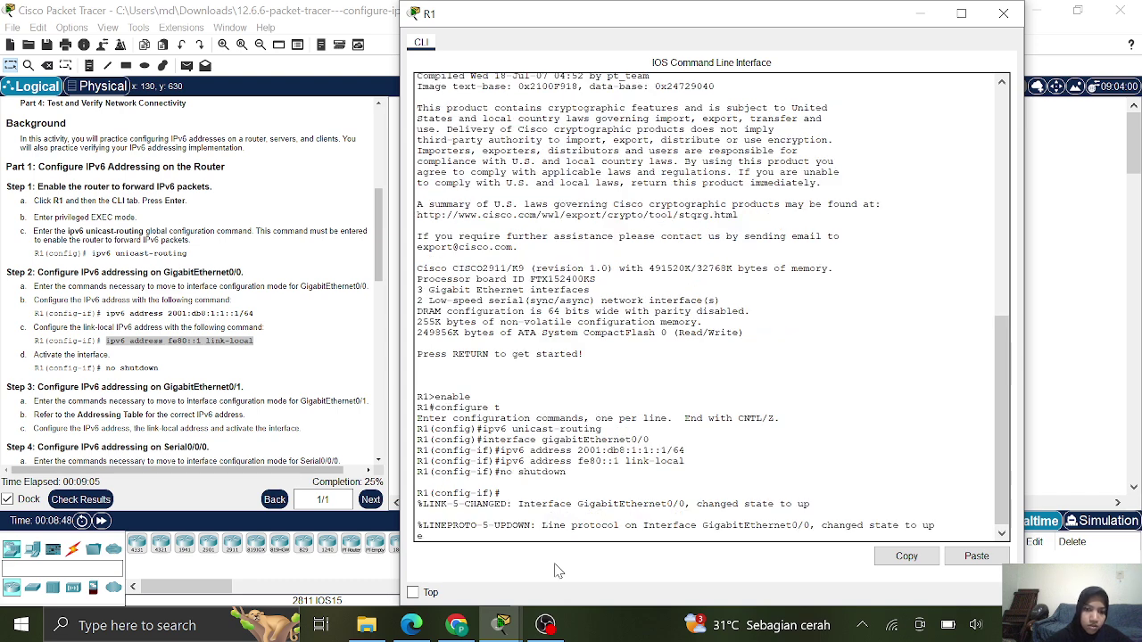
key(Return)
text(exit)
key(Return)
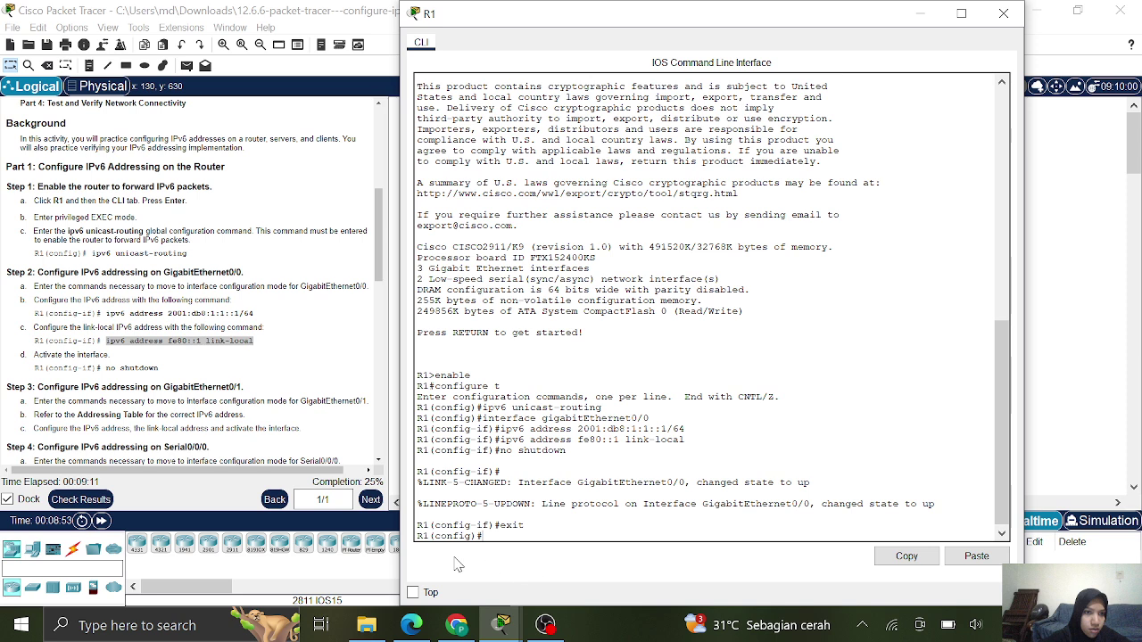
- Enter interface configuration mode for gigabitEthernet0/1 on R1
scroll(159, 375, down, 1)
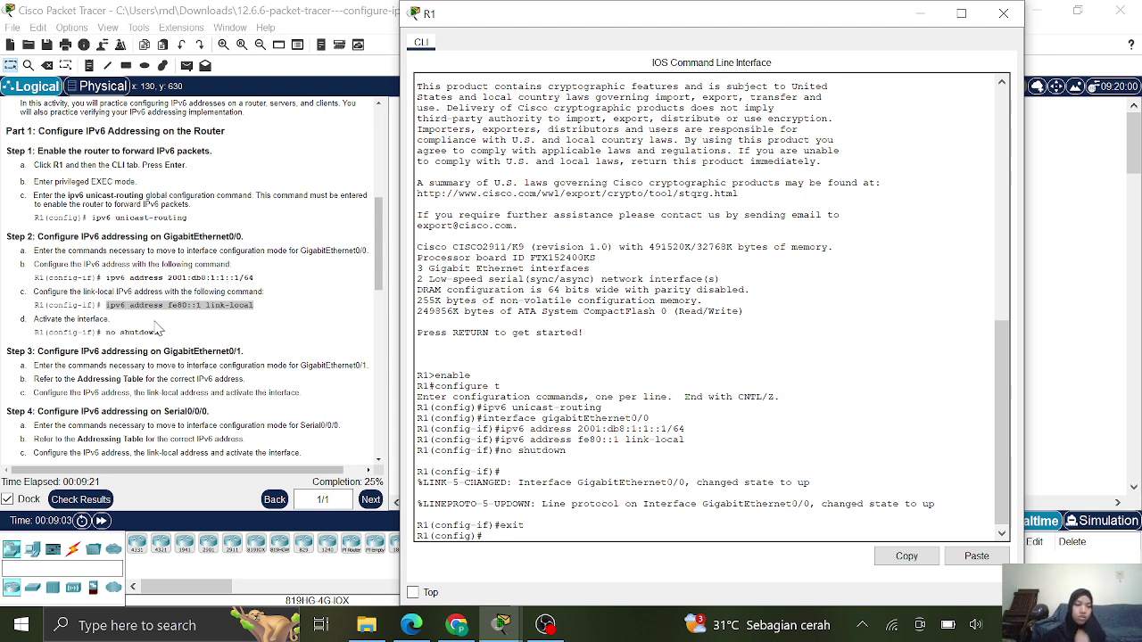
scroll(176, 337, up, 3)
scroll(176, 338, up, 6)
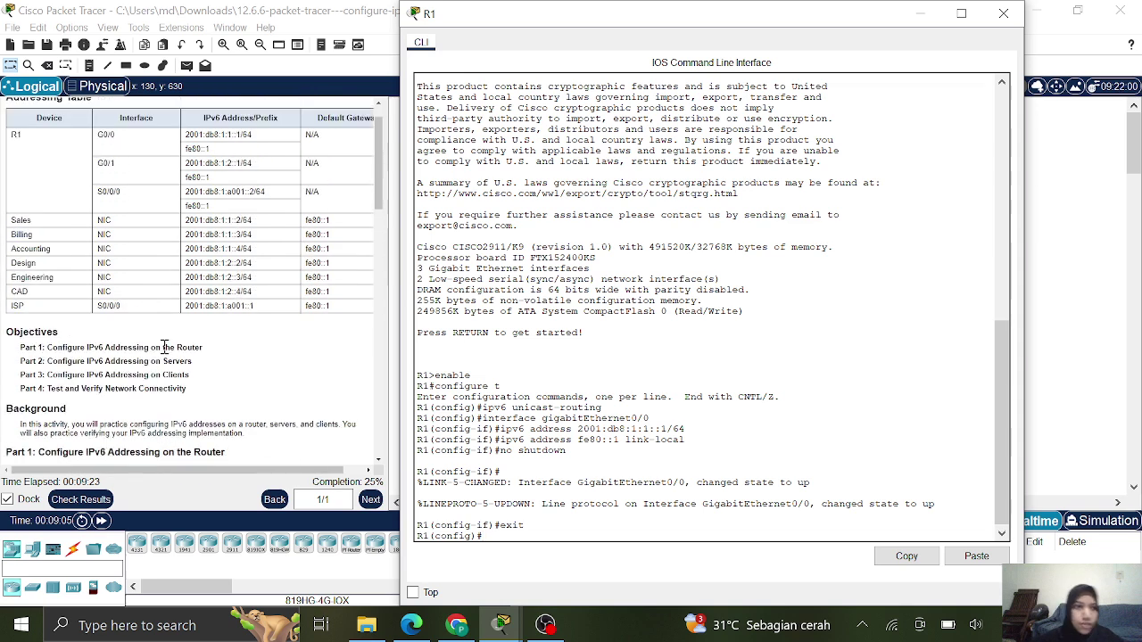
scroll(164, 347, up, 1)
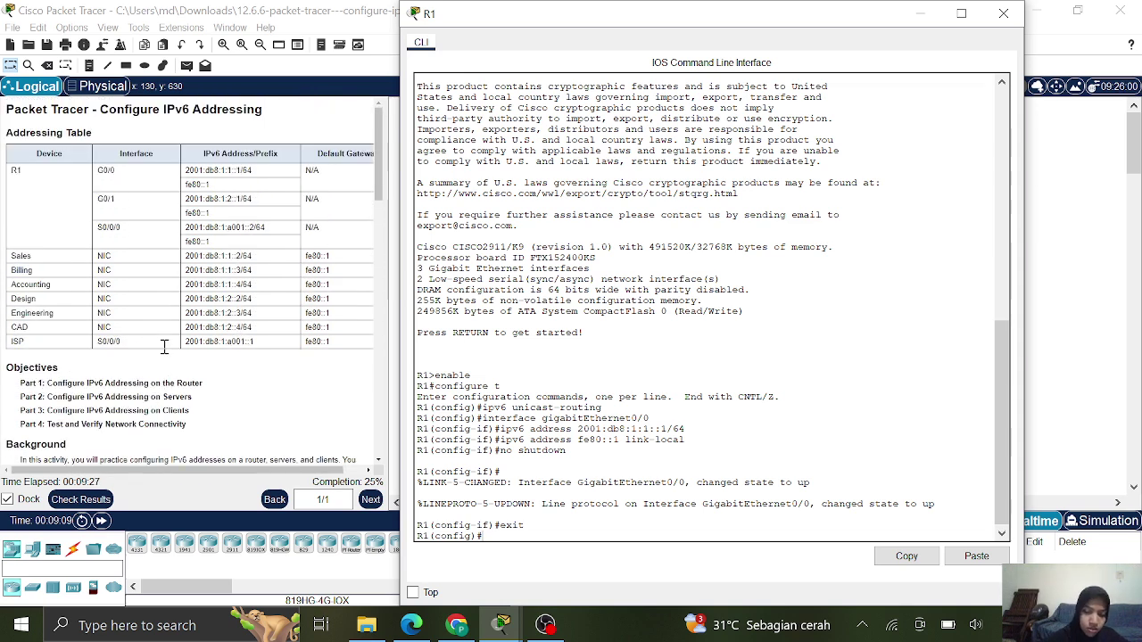
text(terface )
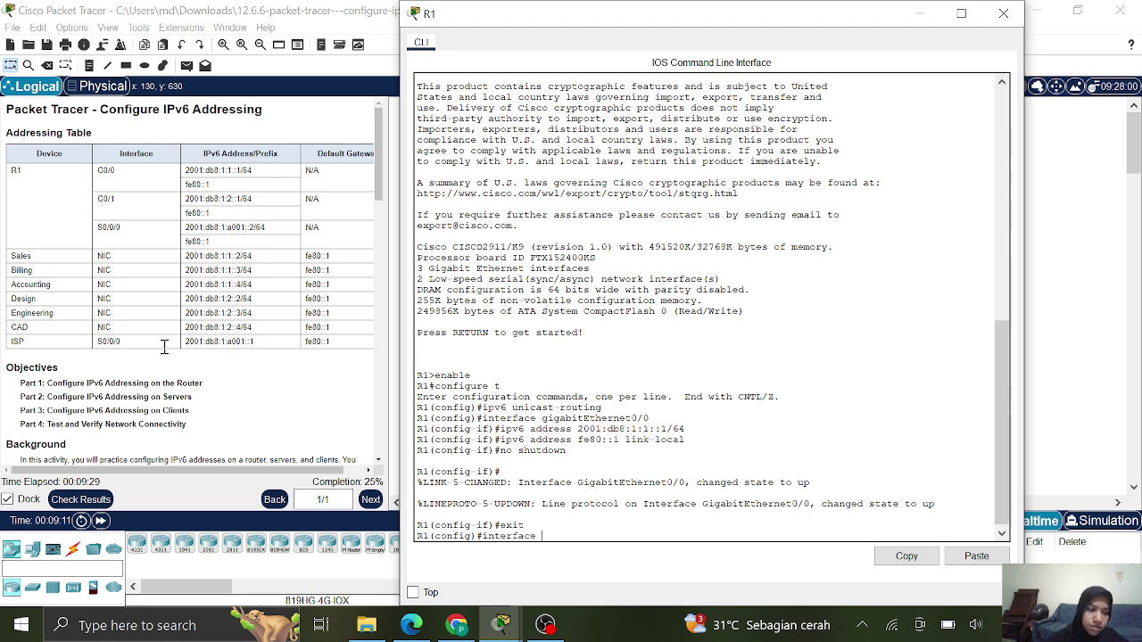
text(gigab)
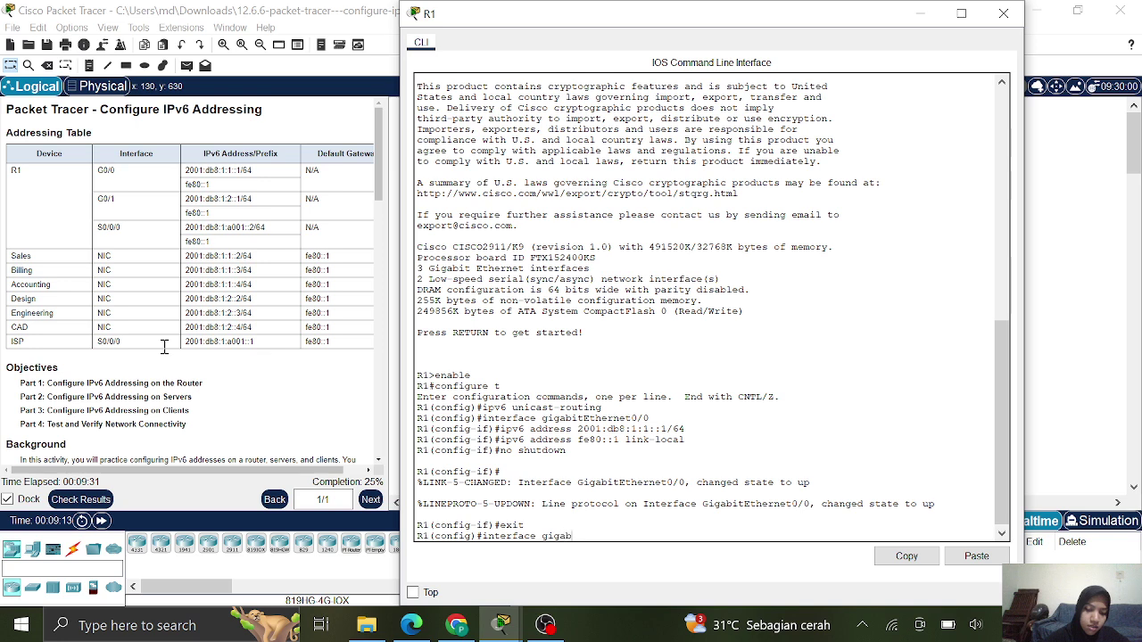
text(itEthernet0/)
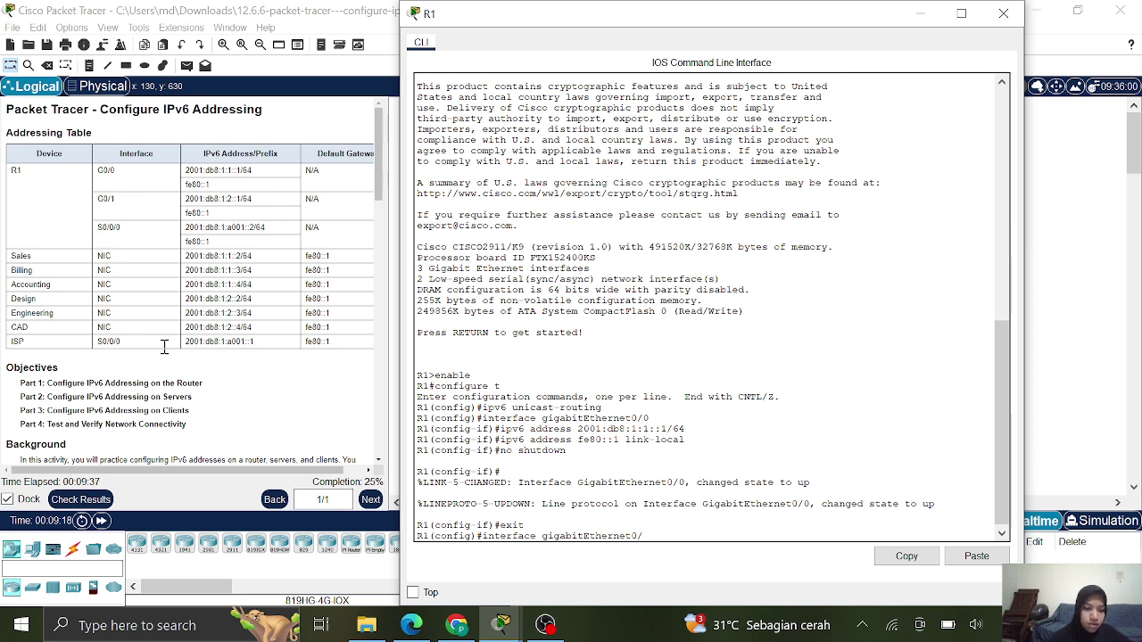
text(1)
key(Return)
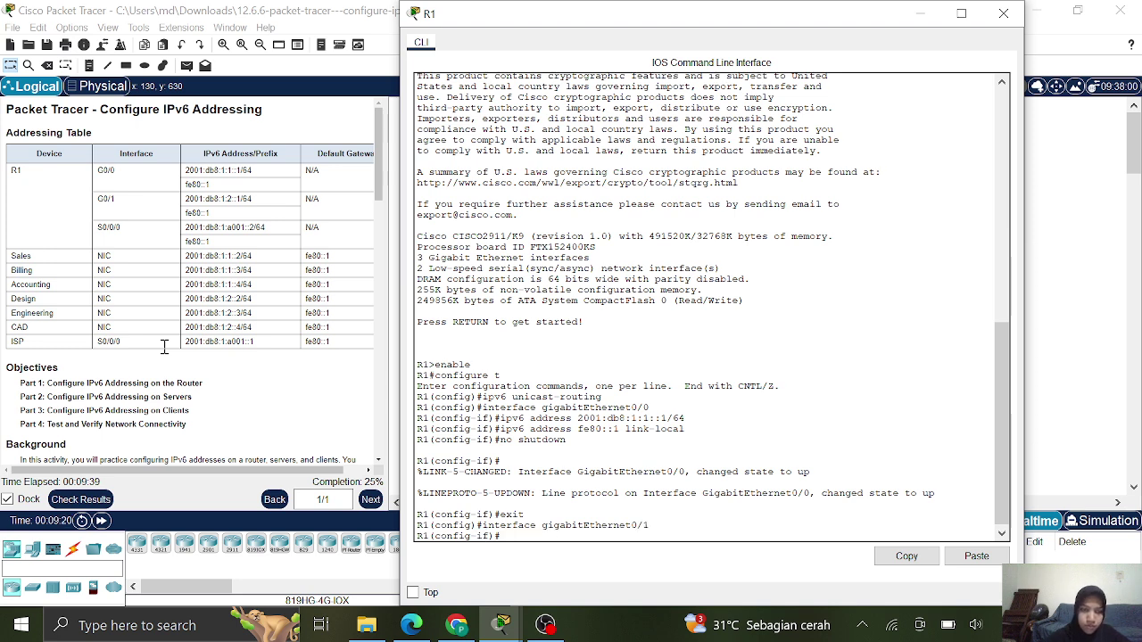
- Assign the IPv6 address 2001:db8:1:2::1/64 to GigabitEthernet0/1, copying the address from the addressing table
text(ipv6 address)
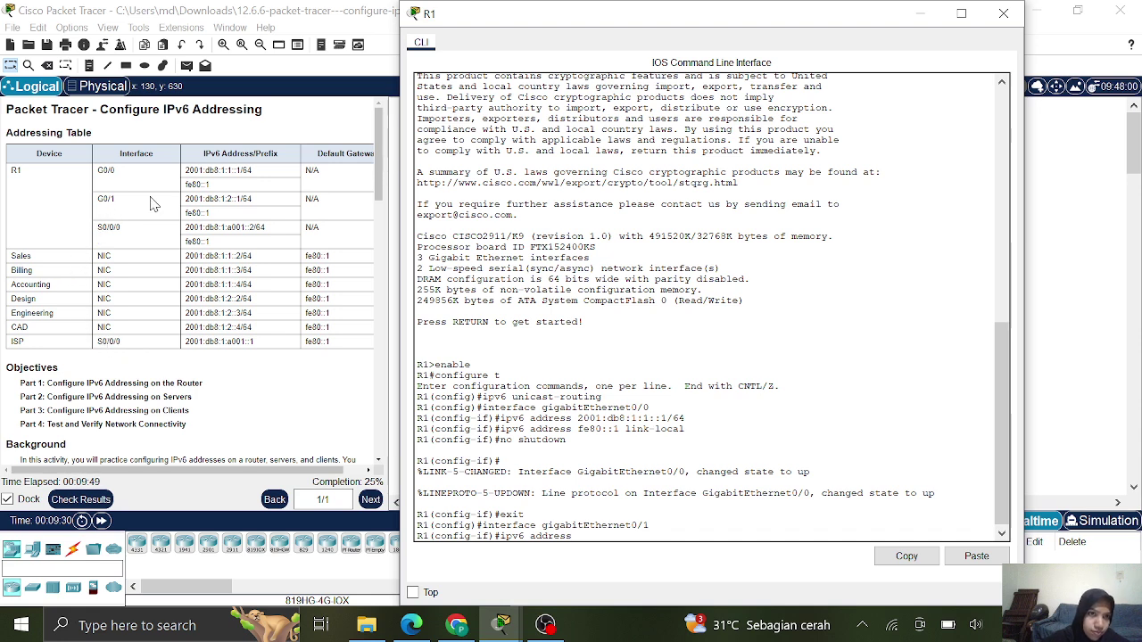
drag(185, 200, 239, 202)
right_click(239, 204)
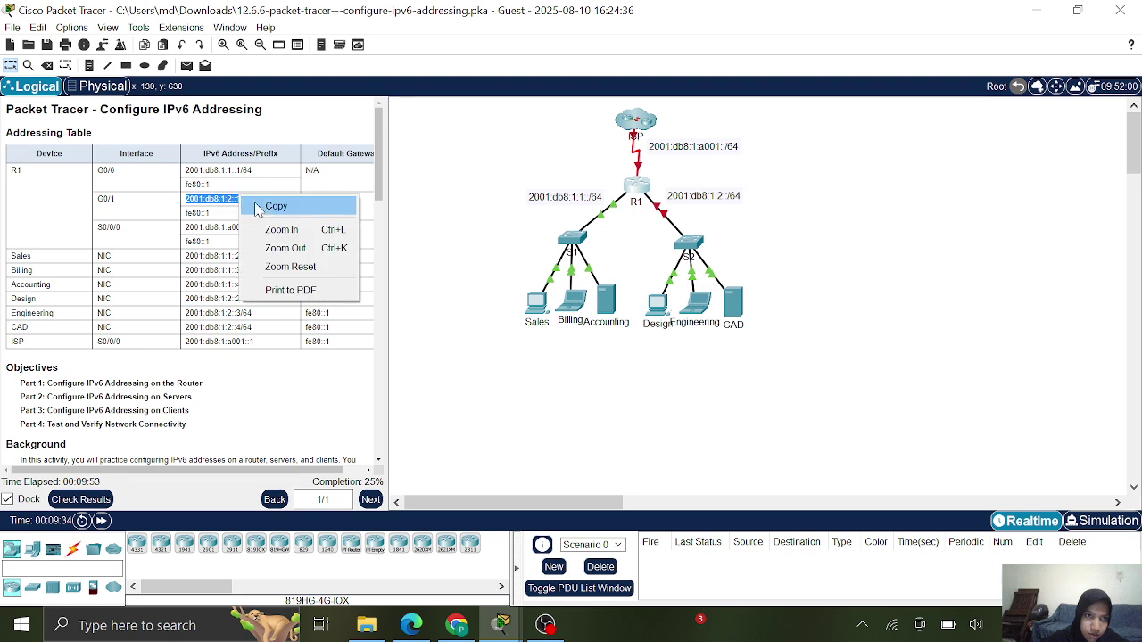
click(276, 206)
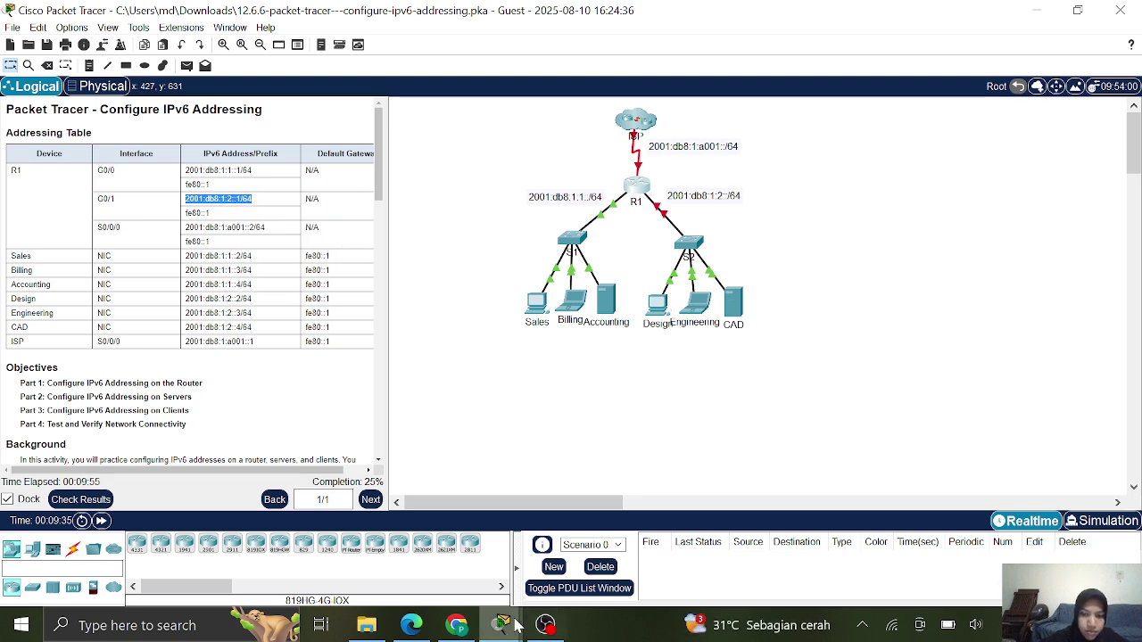
mouse_move(504, 625)
click(579, 551)
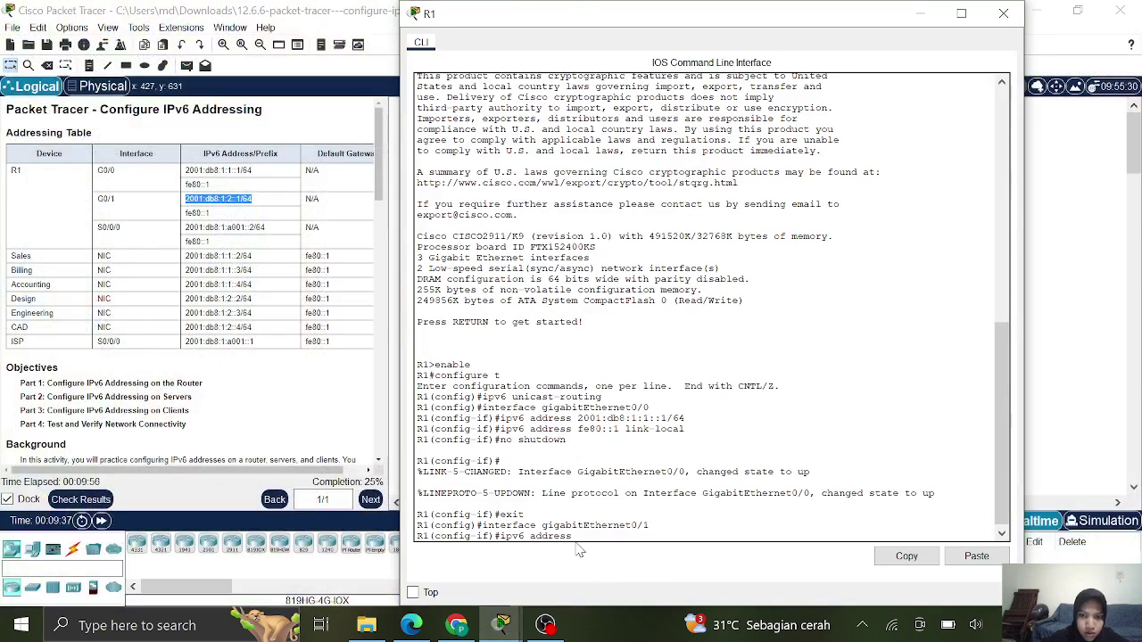
right_click(585, 535)
click(622, 559)
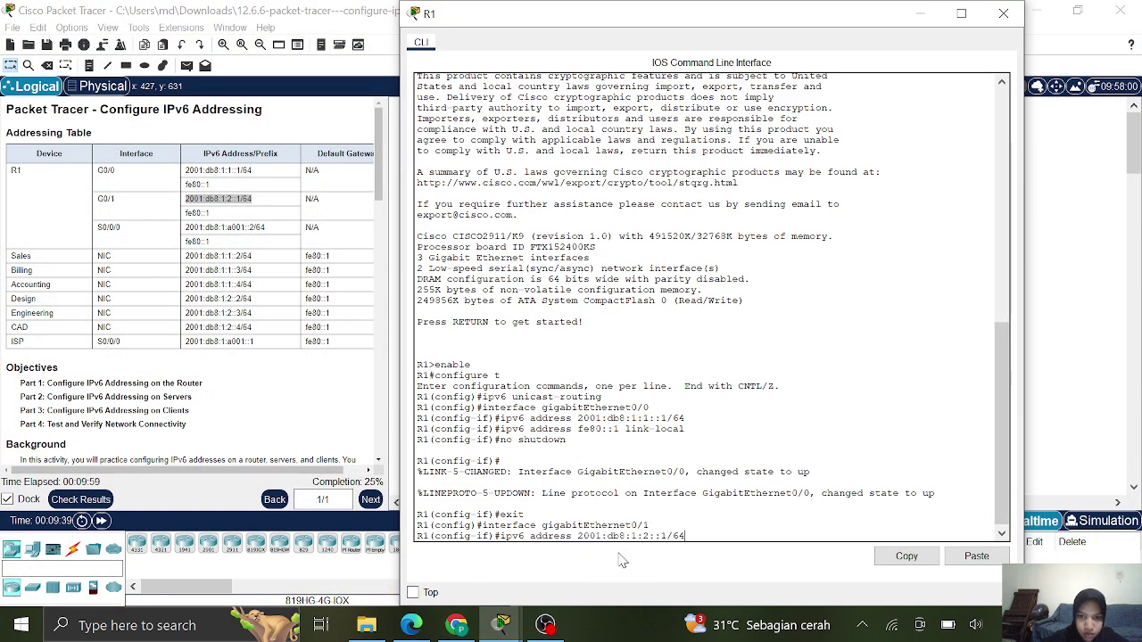
key(Return)
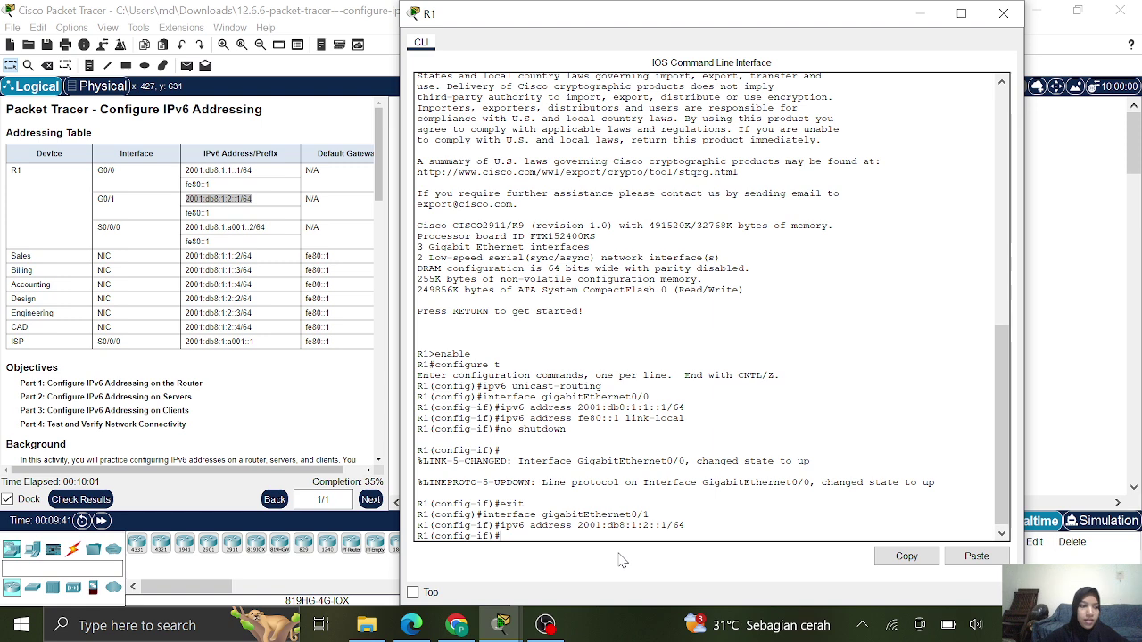
- Set GigabitEthernet0/1's link-local IPv6 address to fe80::1 with the link-local option, copying the address from the addressing table
text(ipv6)
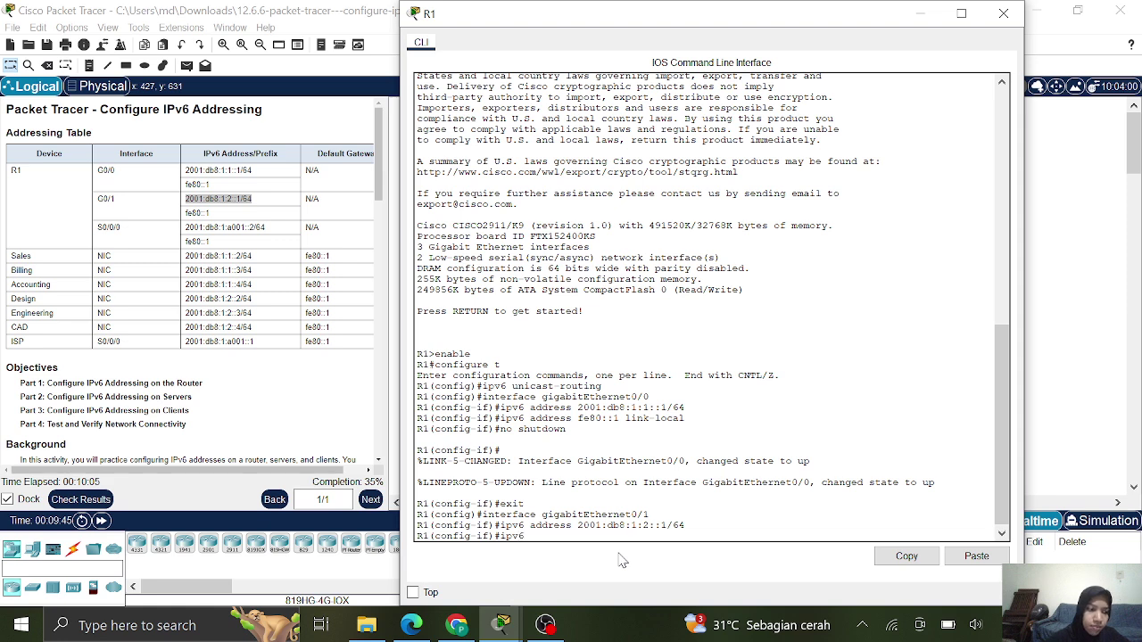
text( addr)
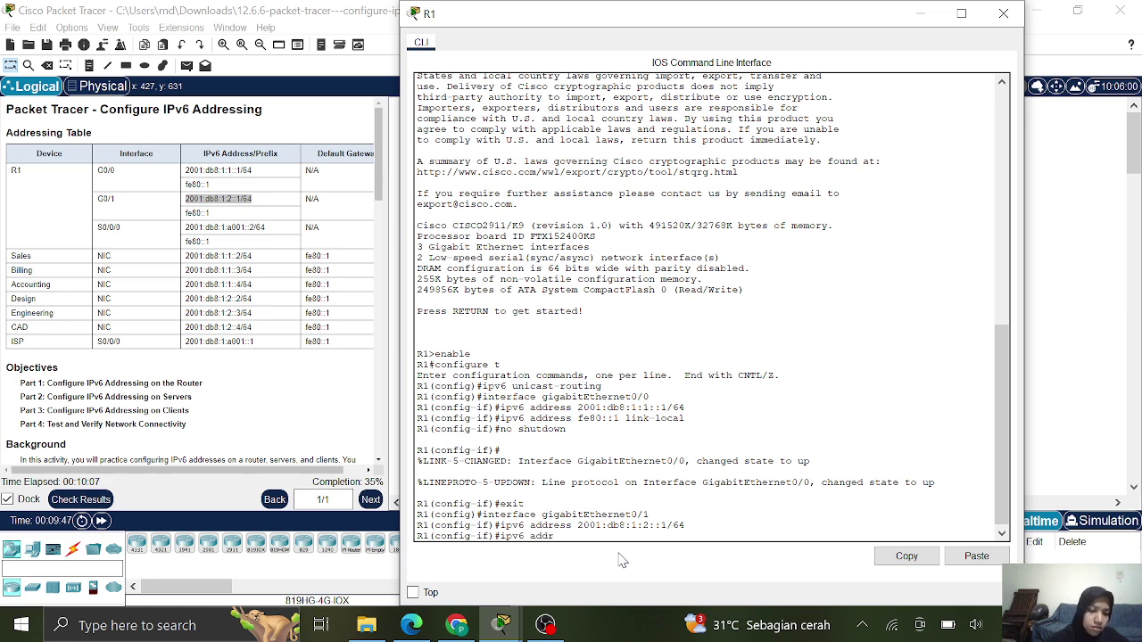
text(ess)
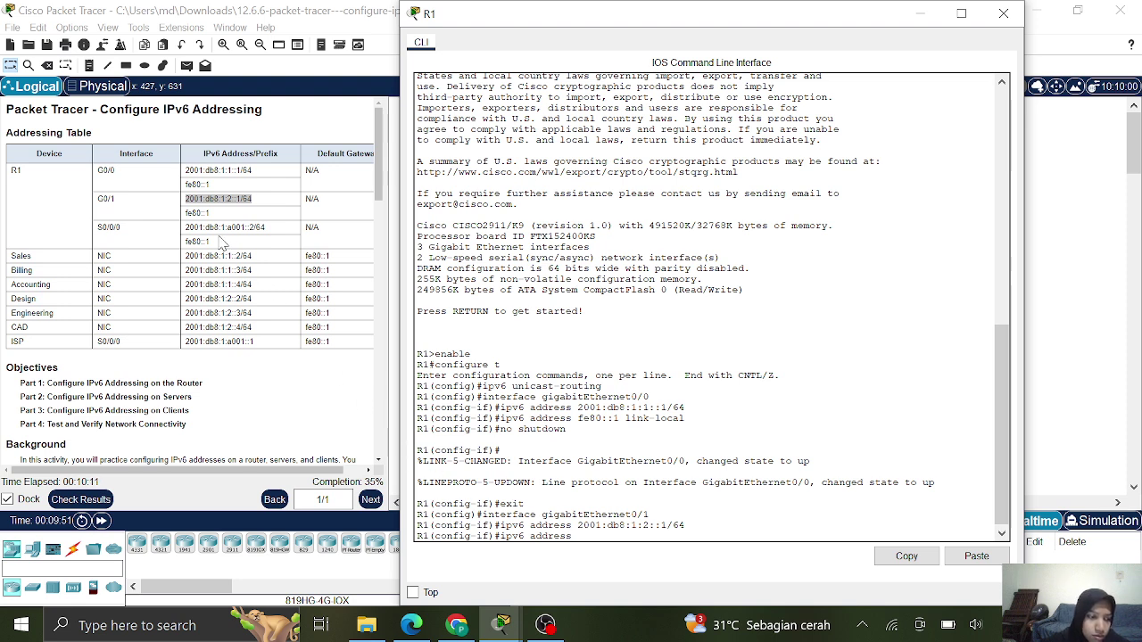
click(183, 214)
drag(185, 213, 211, 213)
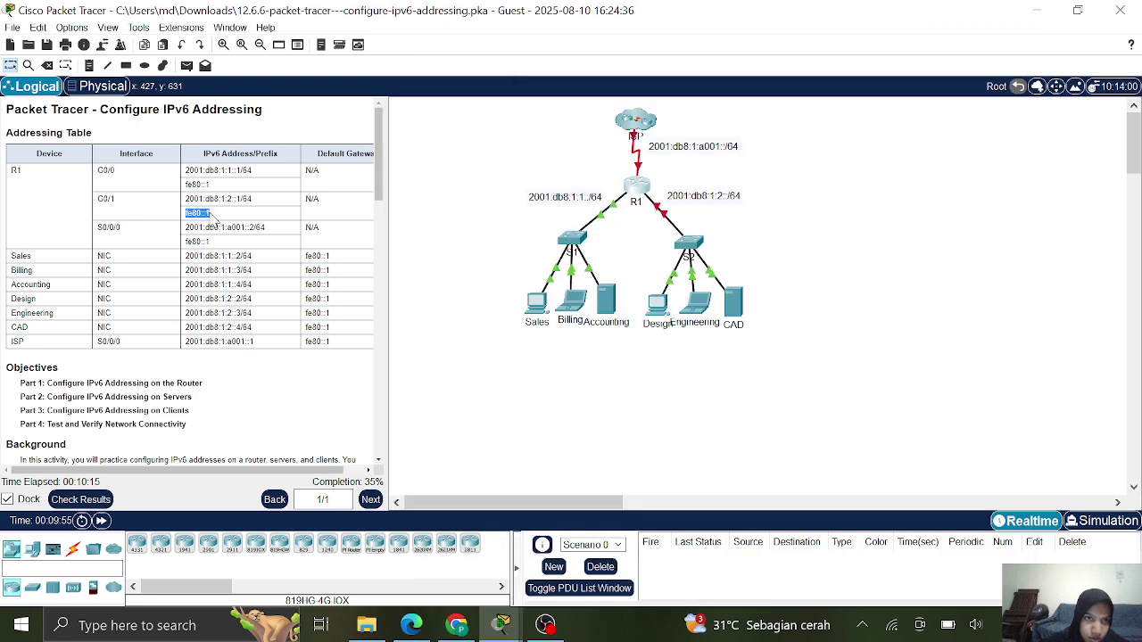
right_click(202, 211)
click(228, 222)
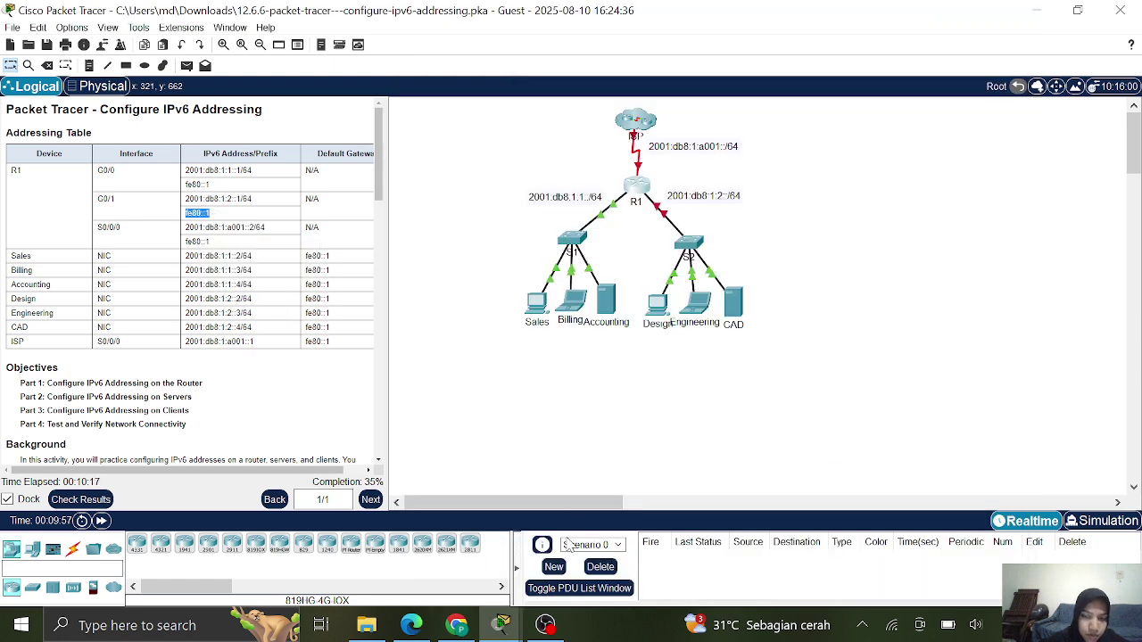
mouse_move(513, 629)
click(606, 576)
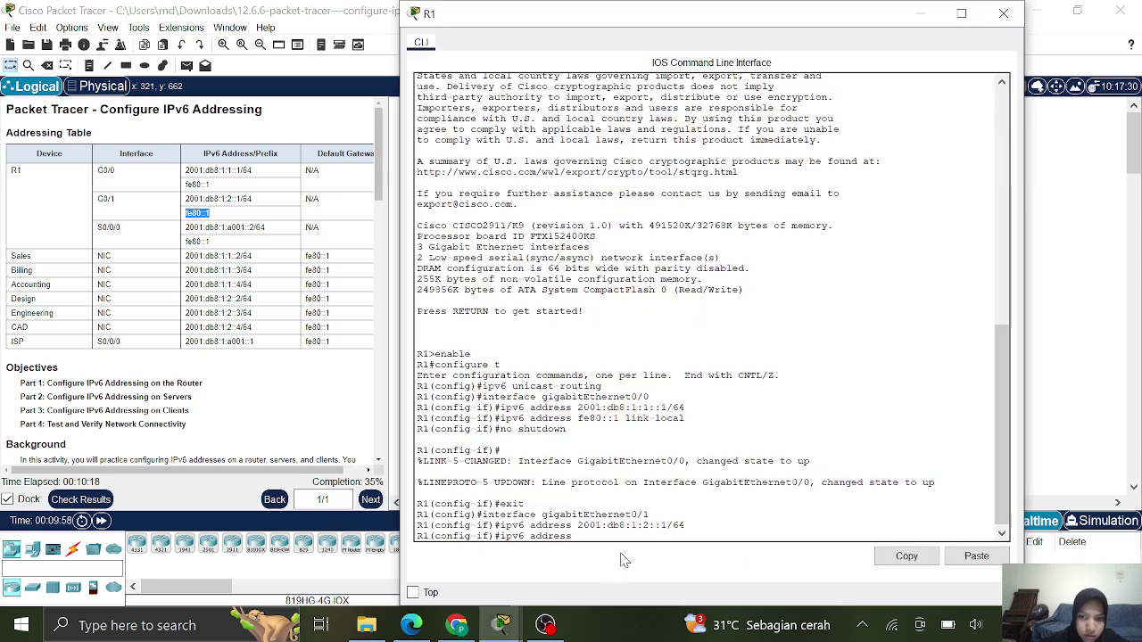
right_click(619, 538)
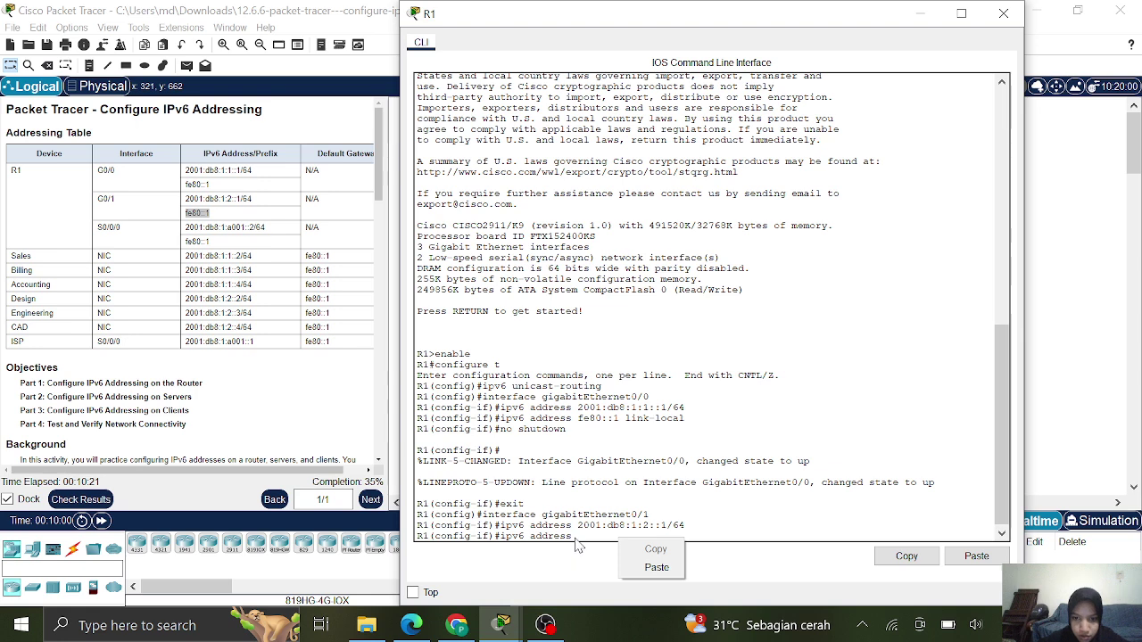
click(575, 537)
right_click(575, 539)
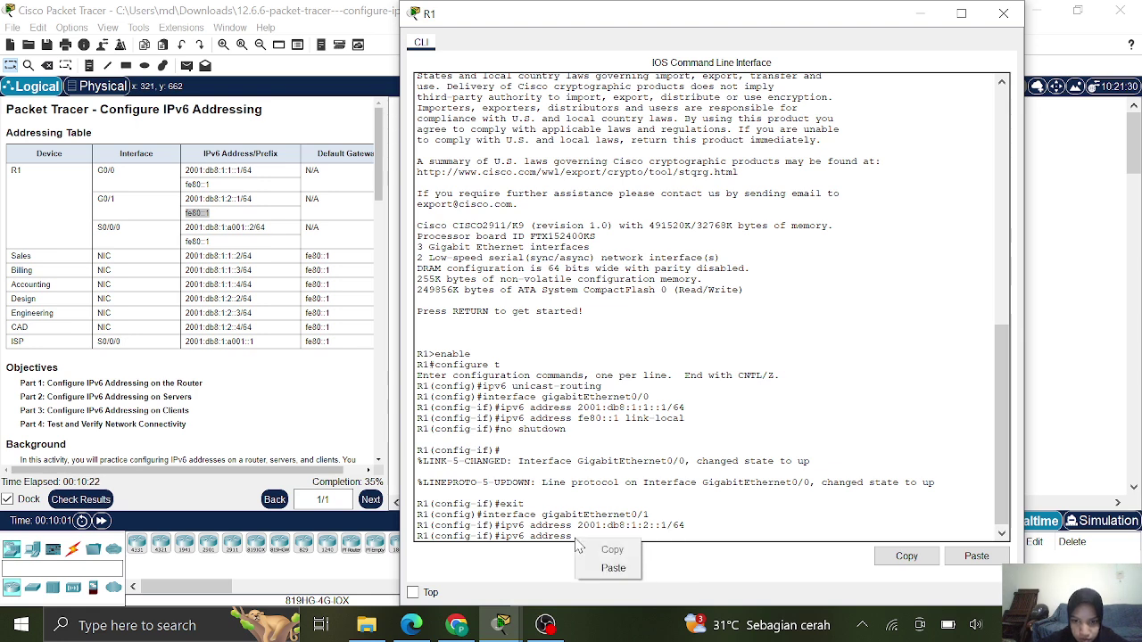
click(610, 568)
text(link-local)
key(Return)
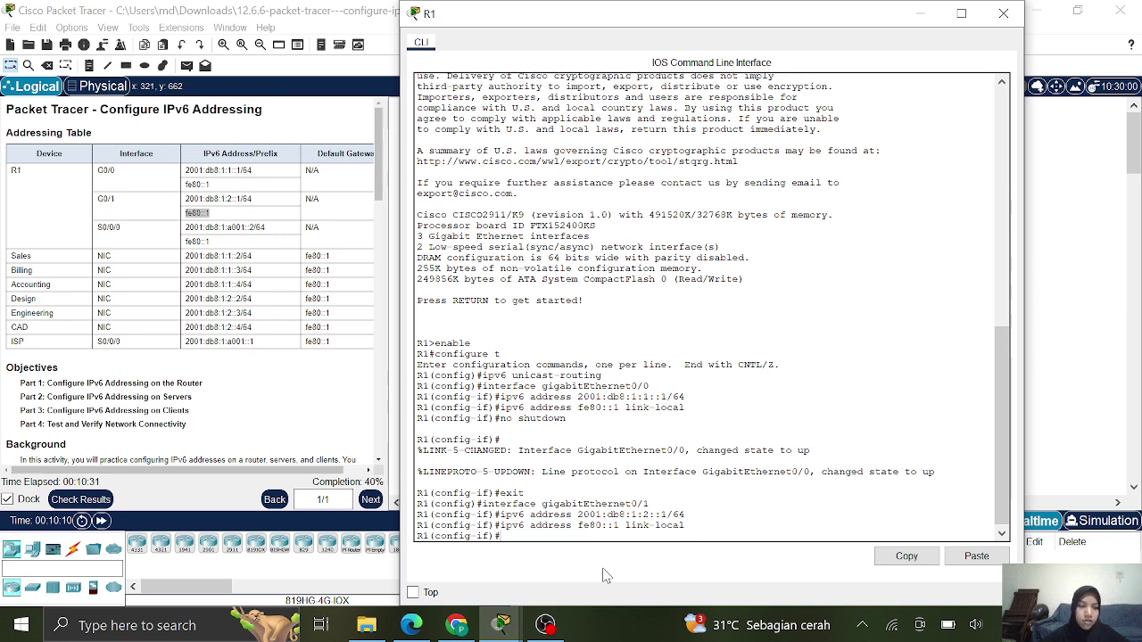
- Activate GigabitEthernet0/1 with no shutdown and exit to global configuration mode
text(no shutdo)
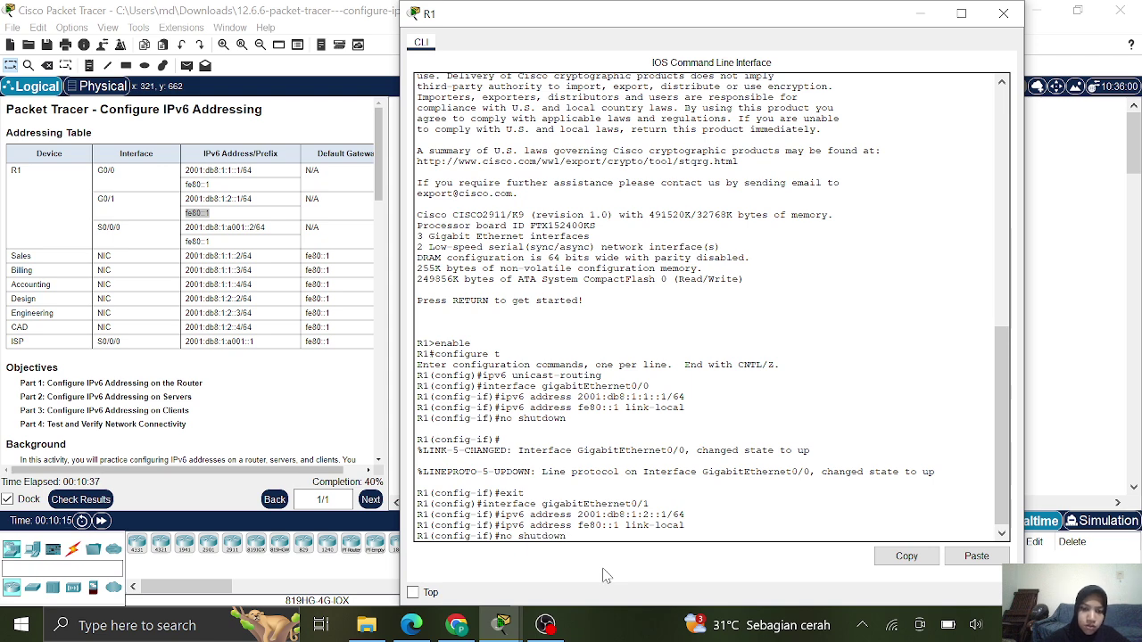
text(wn)
key(Return)
text(exit)
key(Return)
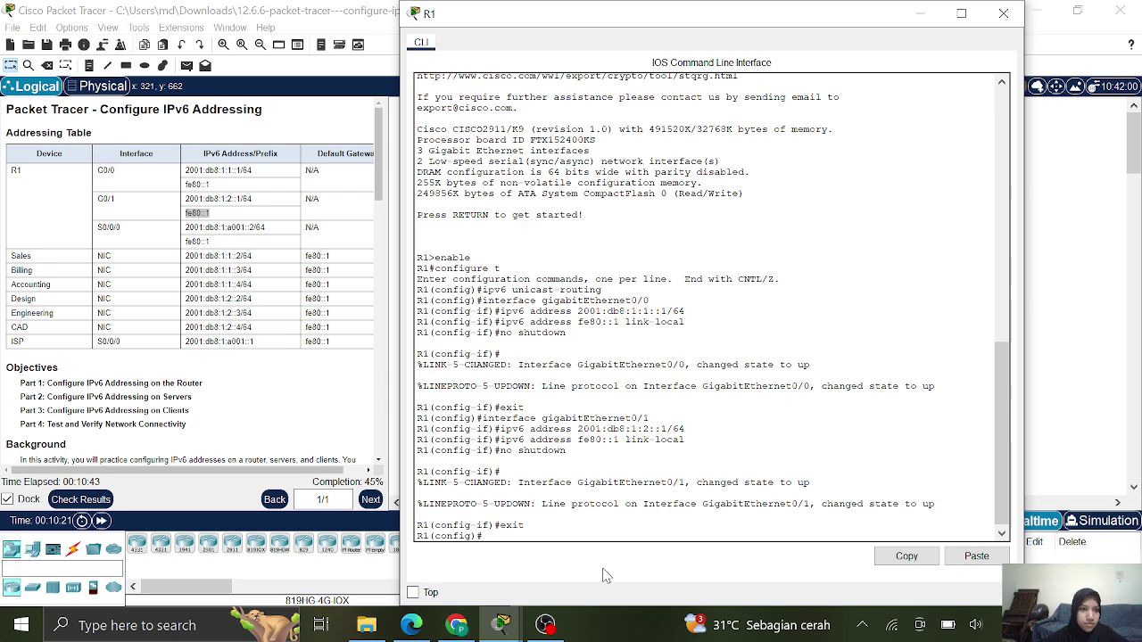
- Check the Serial0/0/0 instructions and addressing table, and enter interface configuration mode for Serial0/0/0 on R1
scroll(265, 373, down, 5)
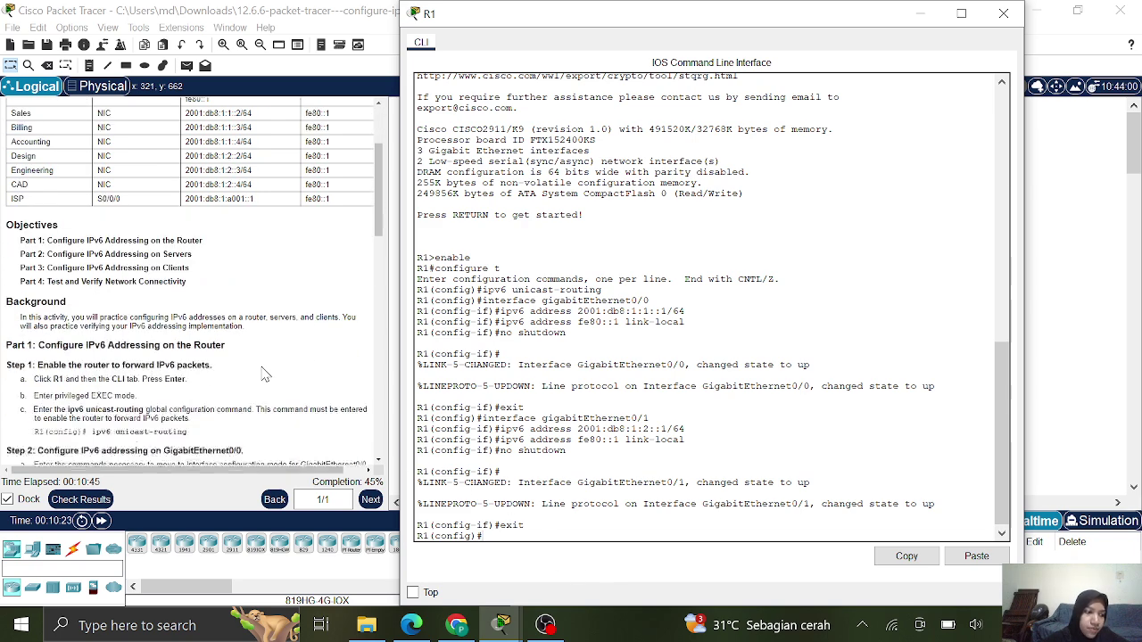
scroll(265, 373, down, 3)
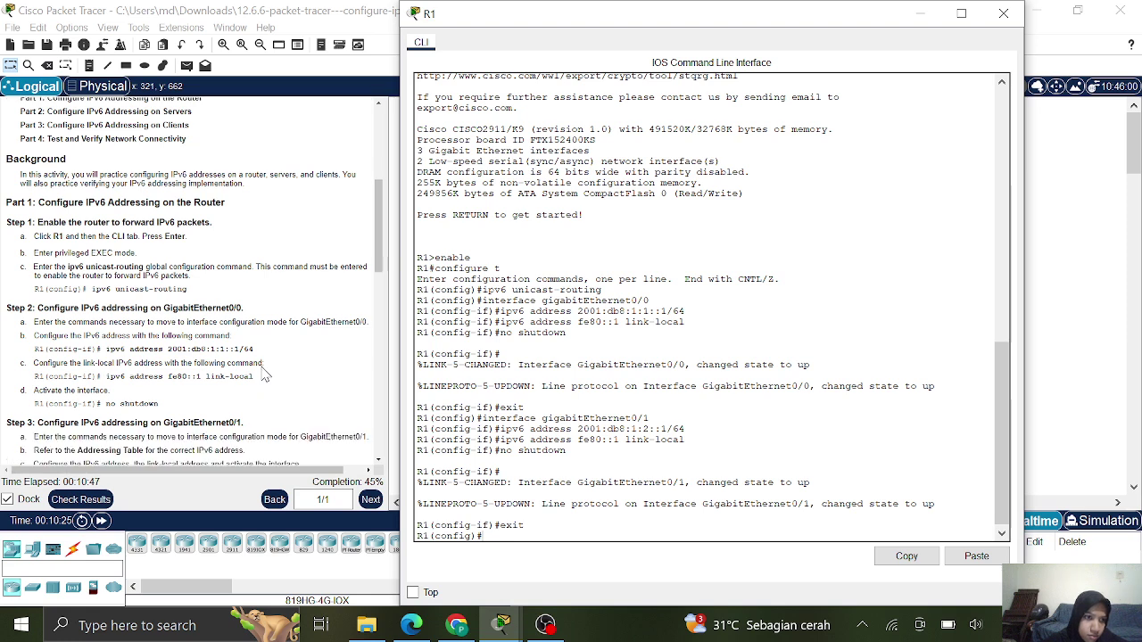
scroll(265, 375, up, 3)
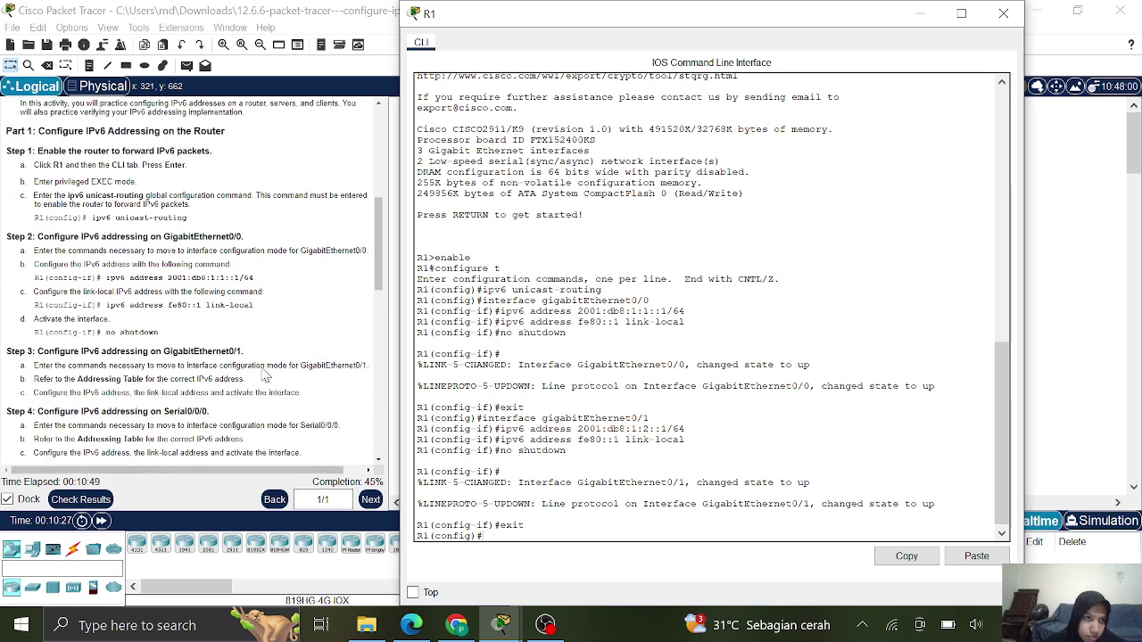
scroll(264, 373, down, 2)
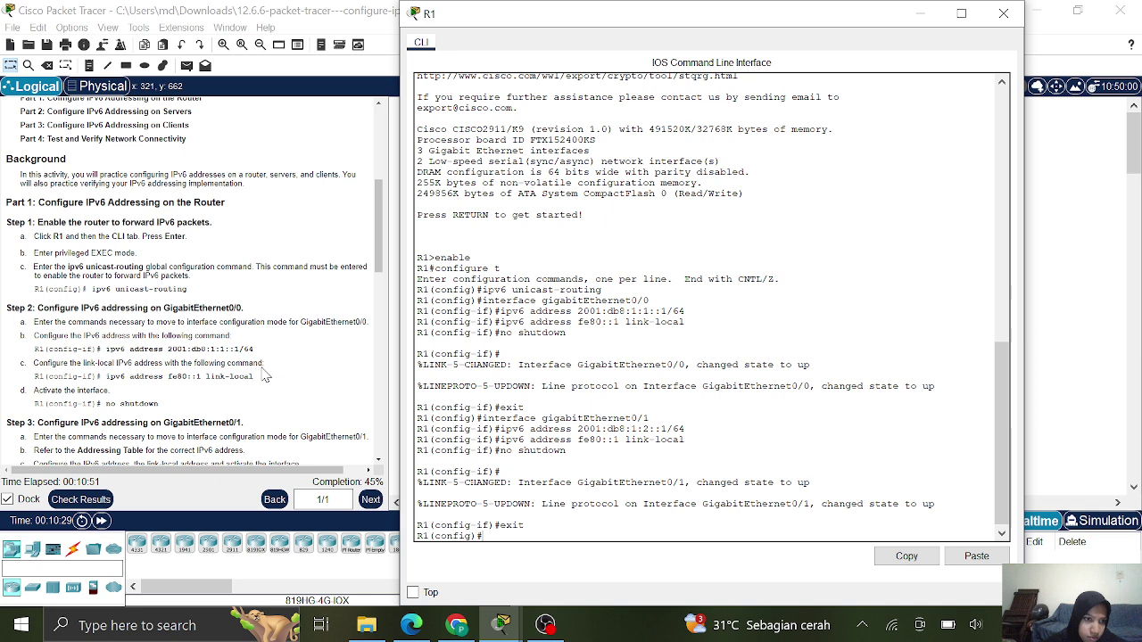
scroll(264, 375, down, 1)
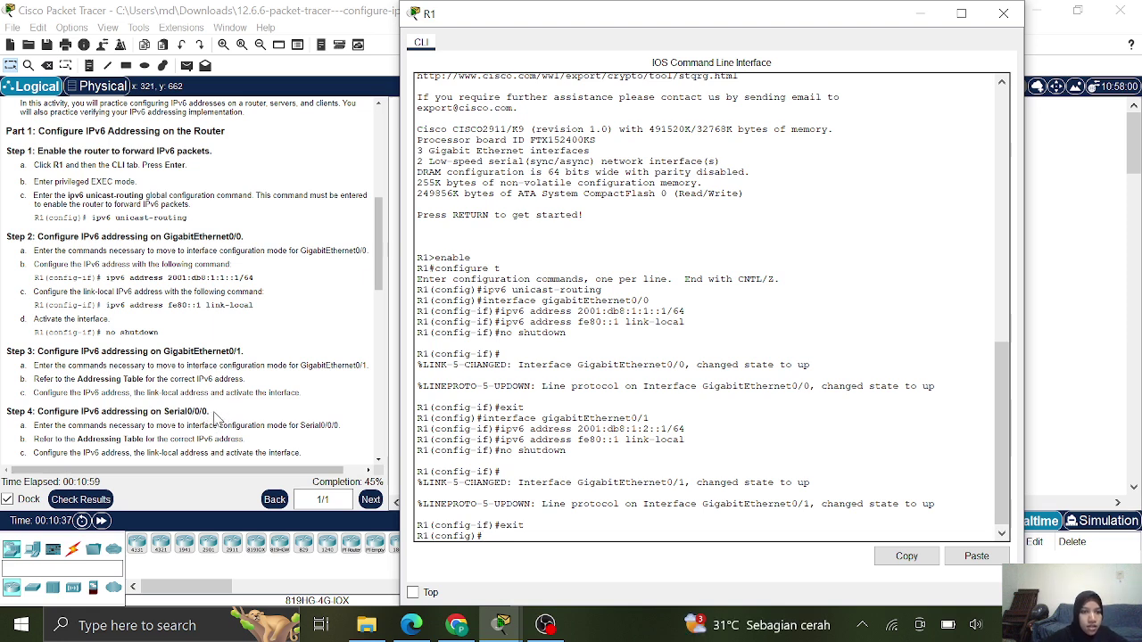
scroll(207, 426, up, 10)
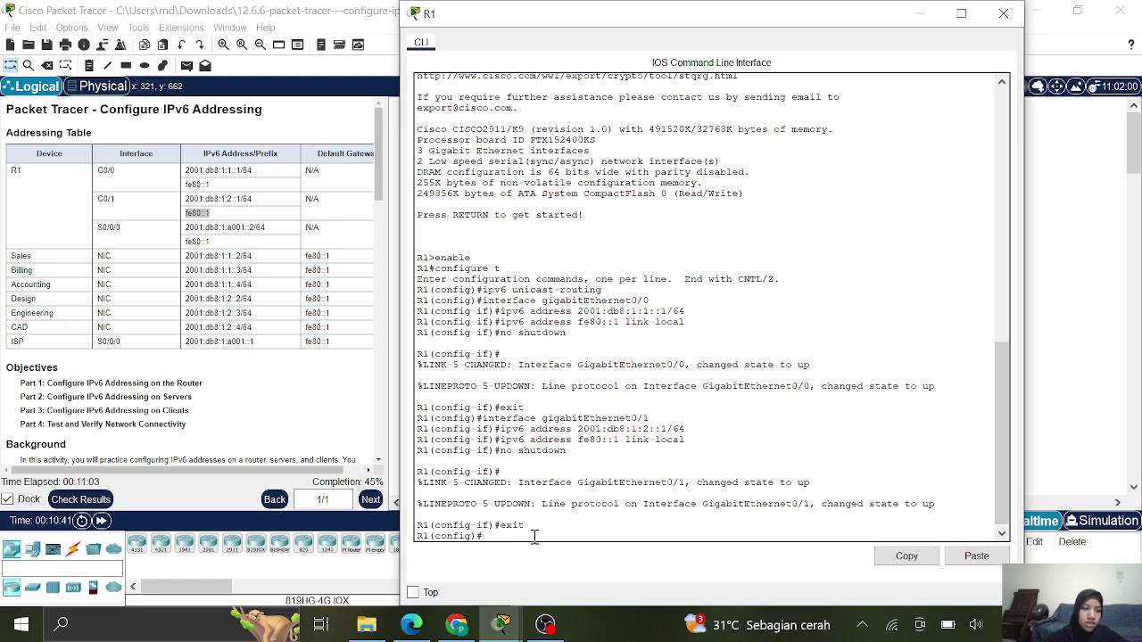
text(interfa)
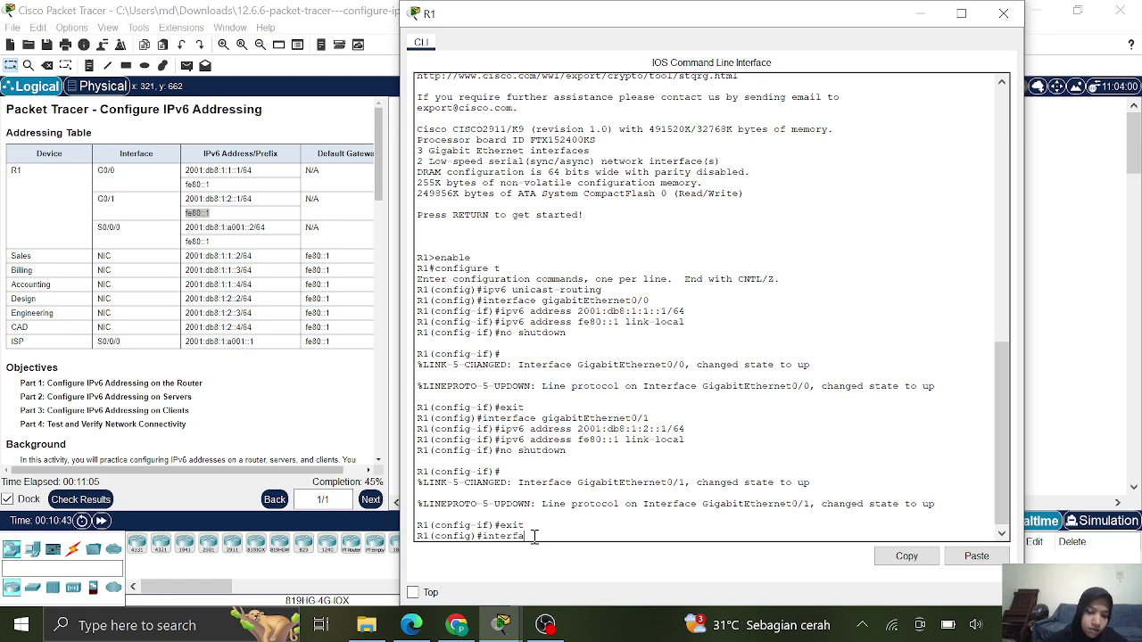
text(ce ser)
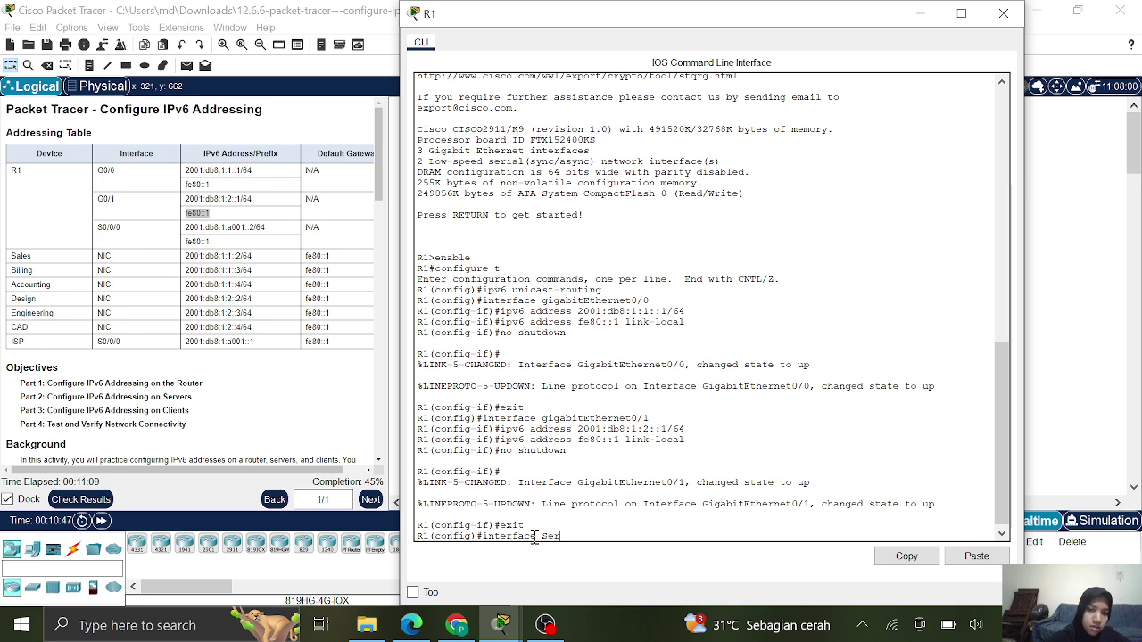
text(ial)
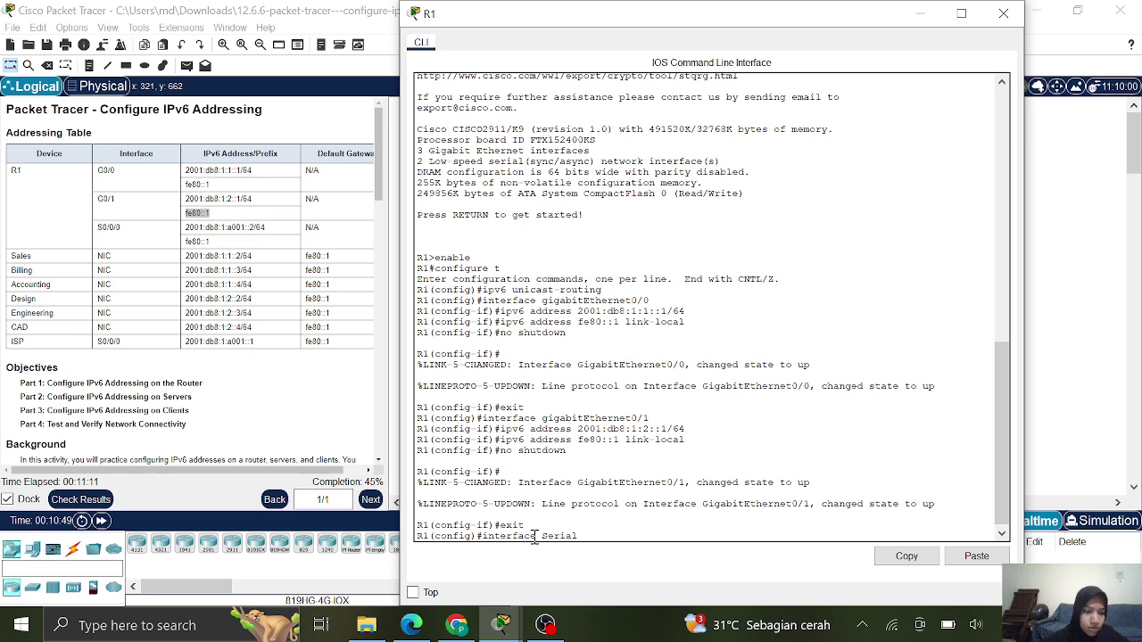
text(0/0/0)
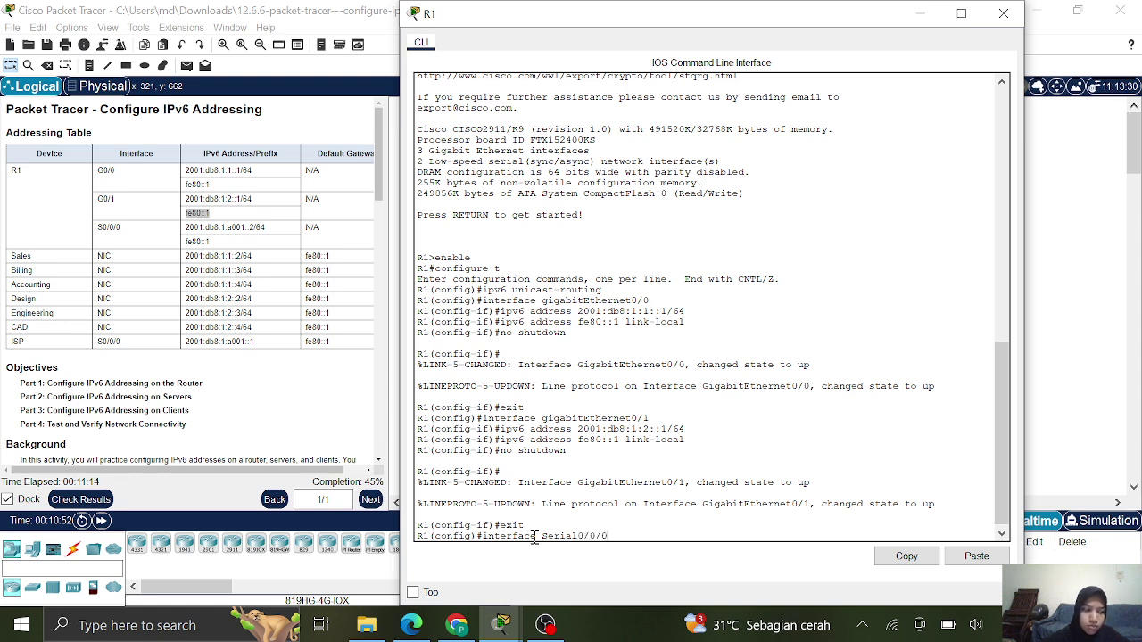
key(Return)
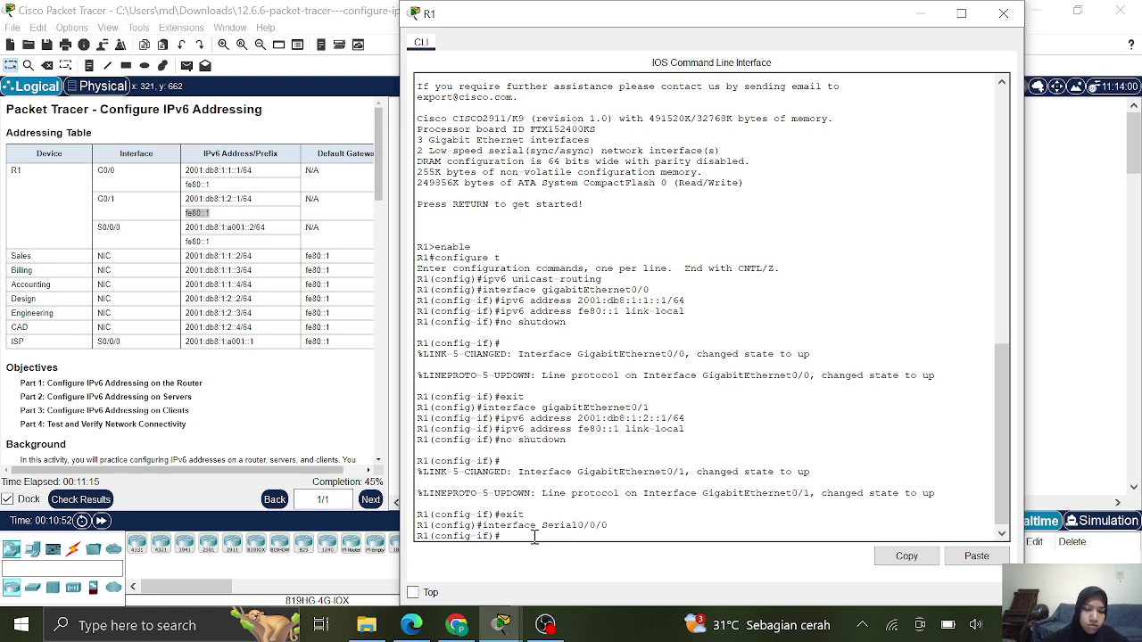
- Try to assign 2001:db8:1:a001::2/64 to Serial0/0/0 with the ip address command, copying the address from the addressing table
text(ip)
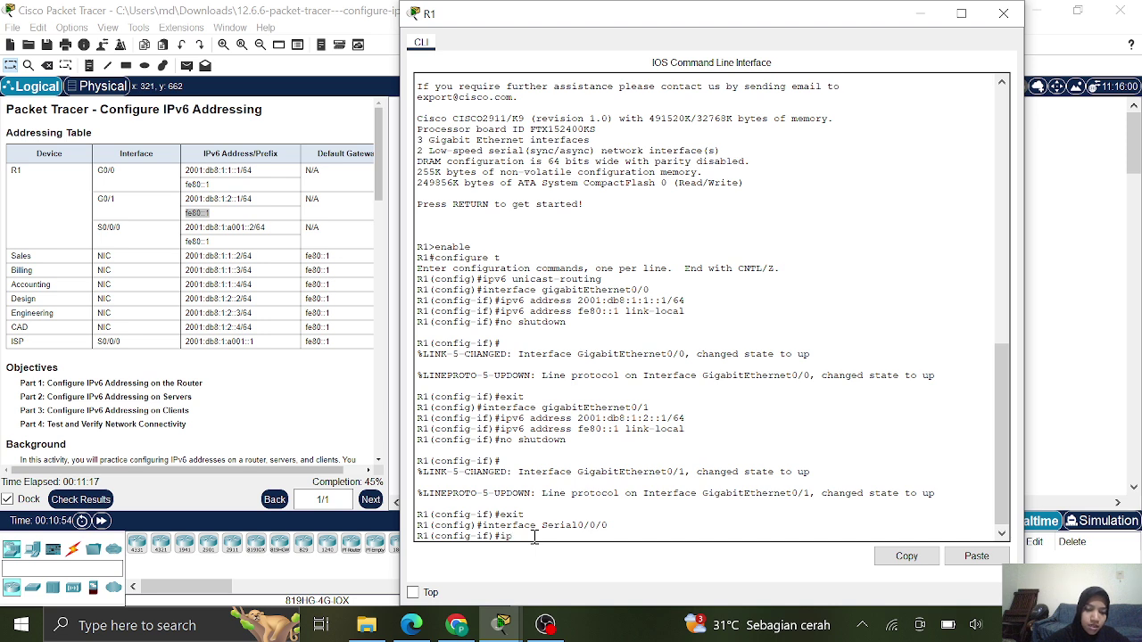
text( address)
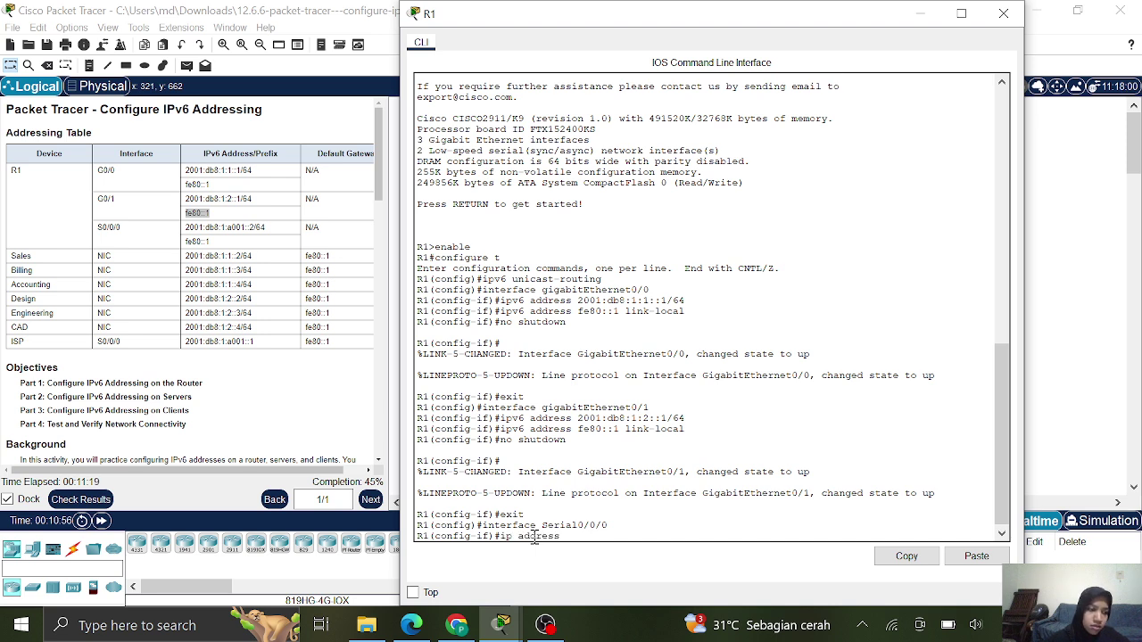
click(187, 228)
drag(186, 228, 268, 232)
key(ctrl+c)
right_click(268, 232)
click(270, 239)
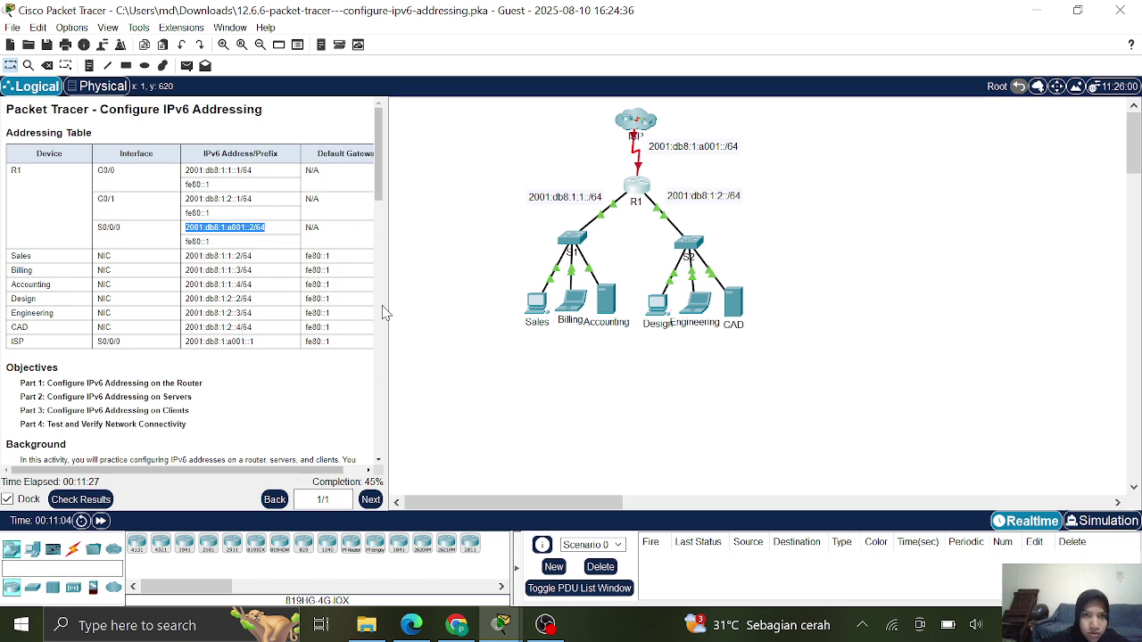
mouse_move(504, 624)
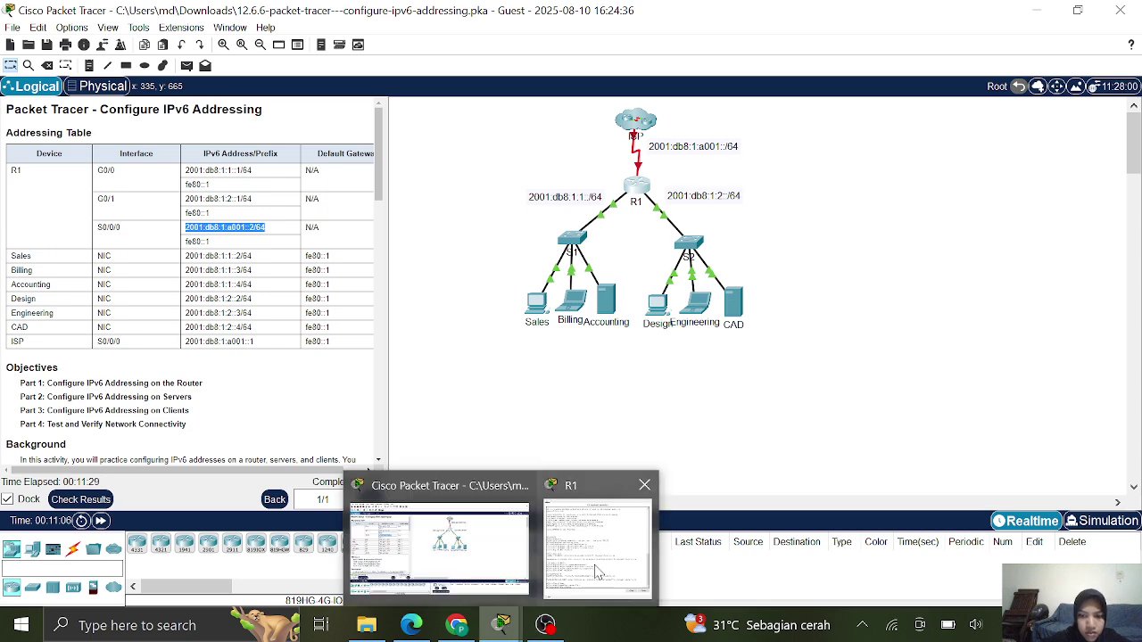
click(591, 565)
right_click(581, 532)
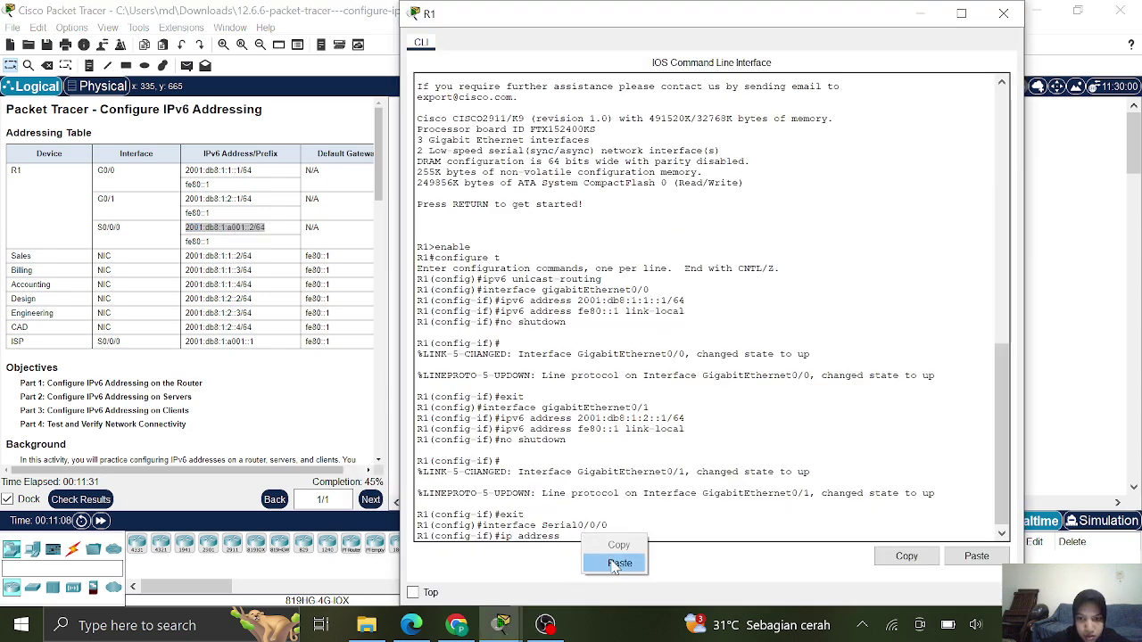
click(614, 562)
key(Return)
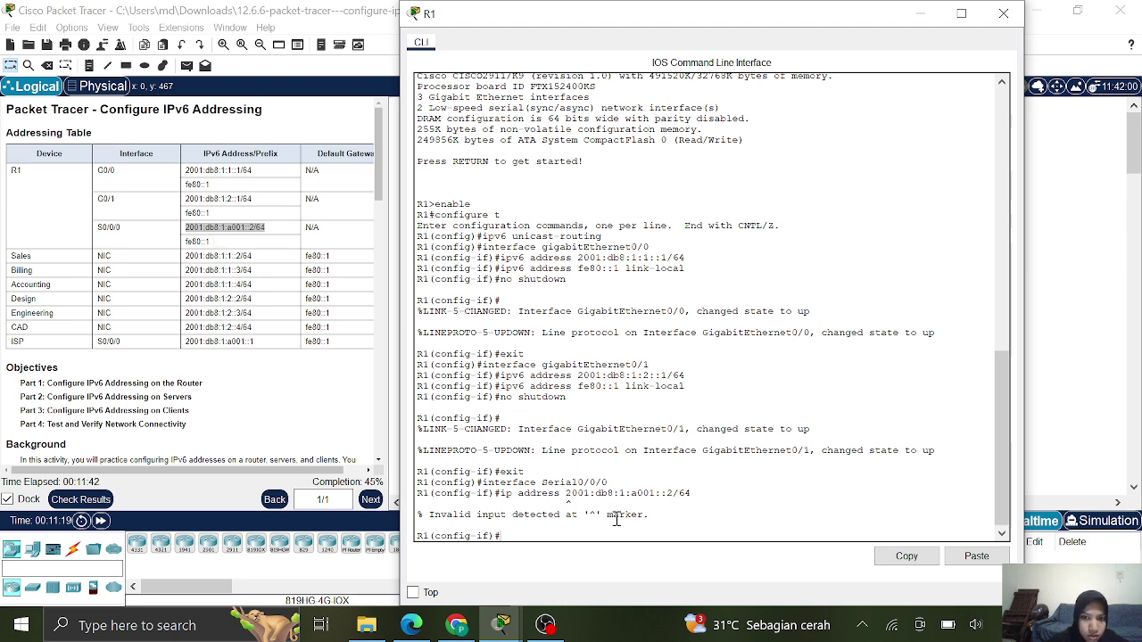
- Recall the previous command and correct it to ipv6 address 2001:db8:1:a001::2/64, assigning that address to Serial0/0/0
key(Up)
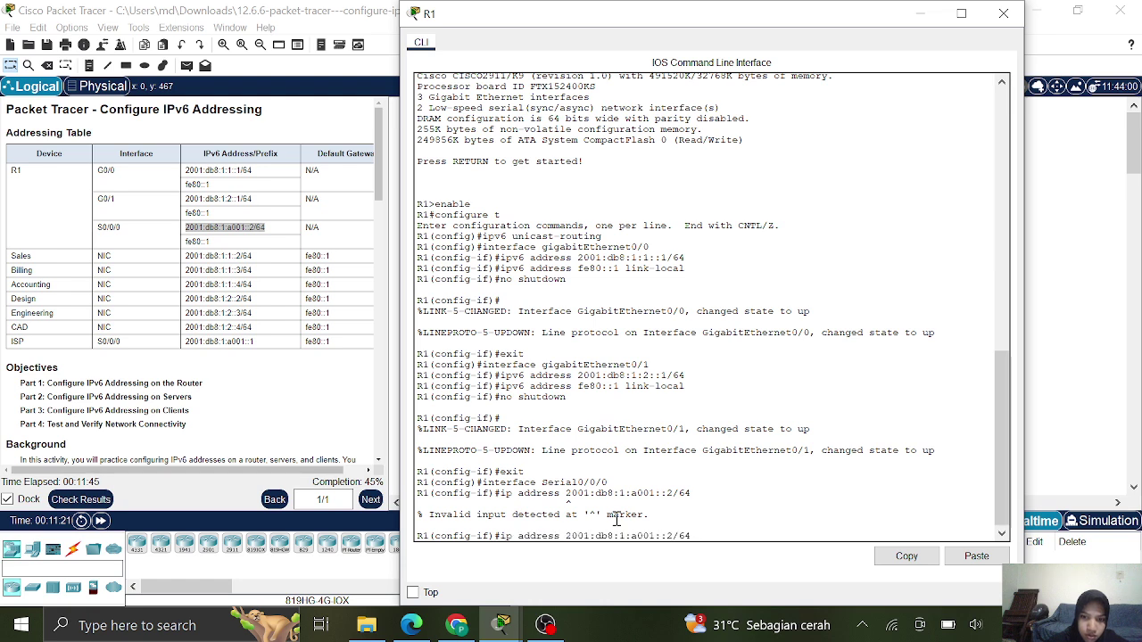
key(Left)
key(Left)
key(Left)
key(Left)
key(Left)
key(Left)
key(Left)
key(Left)
key(Left)
key(Left)
key(Left)
key(Left)
key(Left)
key(Left)
key(Left)
key(Left)
key(Left)
key(Left)
key(Left)
key(Left)
key(Left)
key(Left)
key(Left)
key(Left)
key(Left)
key(Left)
key(Left)
key(Left)
key(Left)
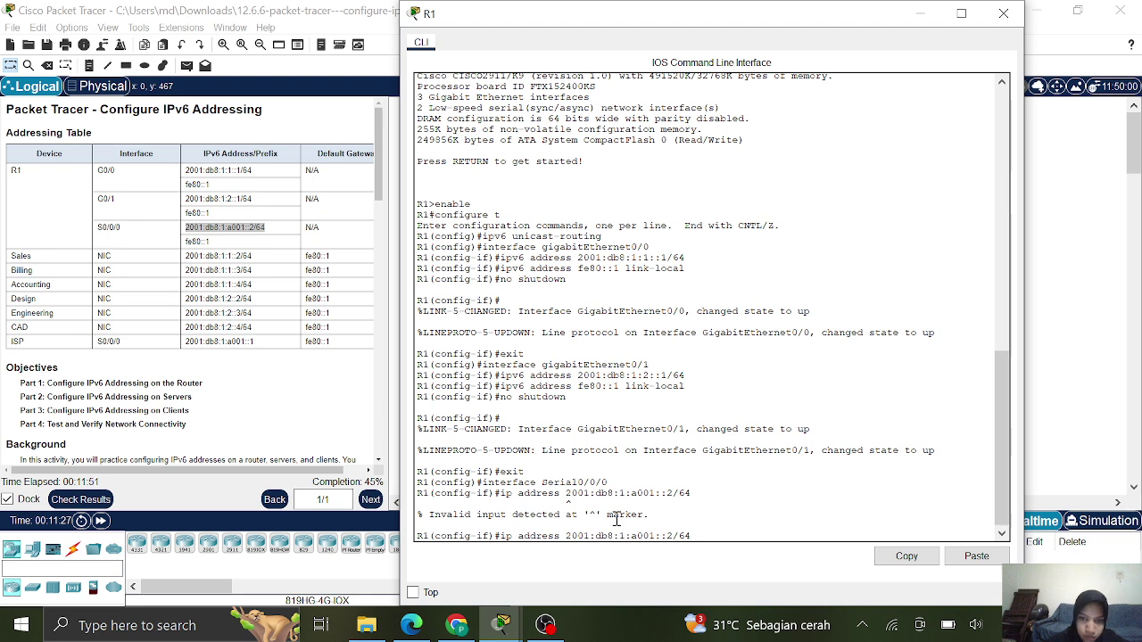
text(v6)
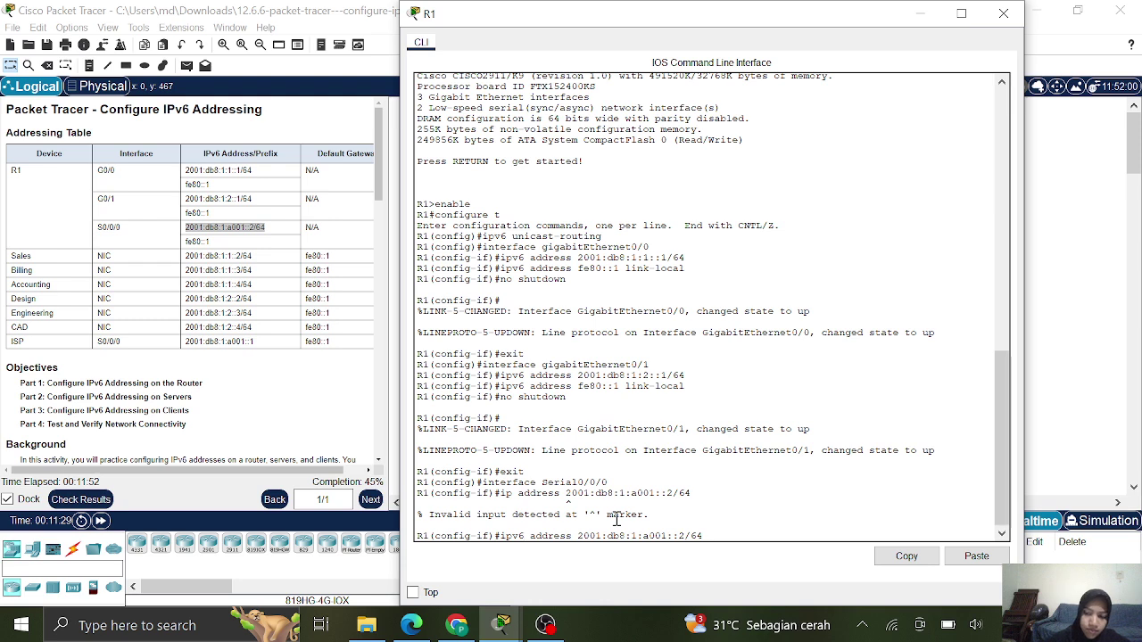
key(Return)
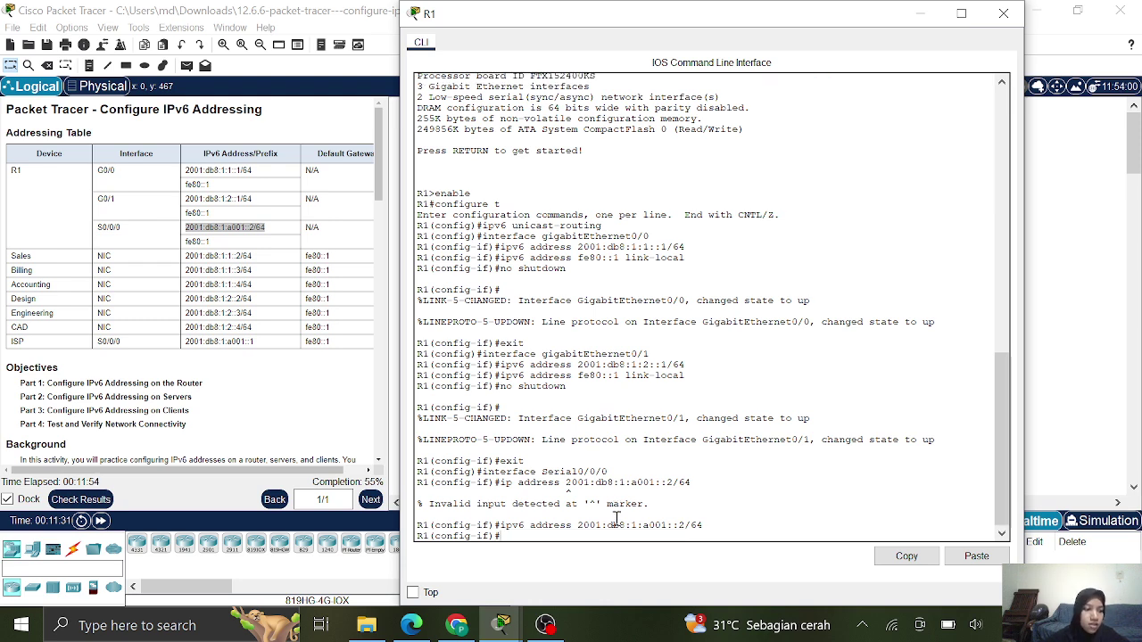
- Set Serial0/0/0's link-local IPv6 address to fe80::1 with the link-local option, copying the address from the addressing table
text(ipv6 address)
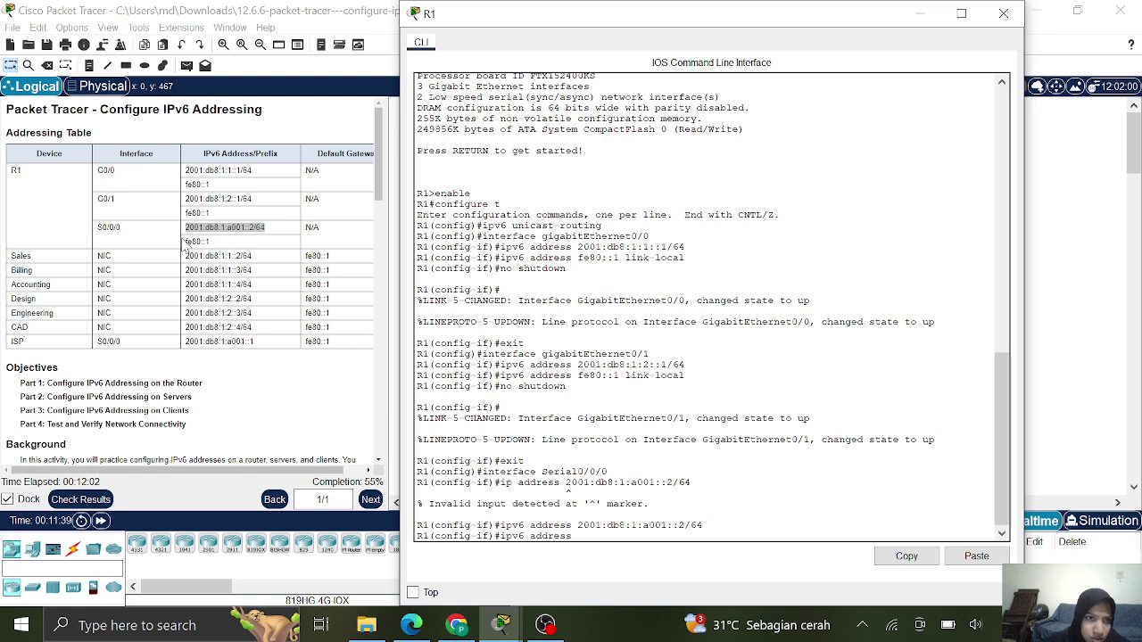
click(187, 239)
drag(186, 239, 211, 242)
right_click(210, 242)
click(236, 255)
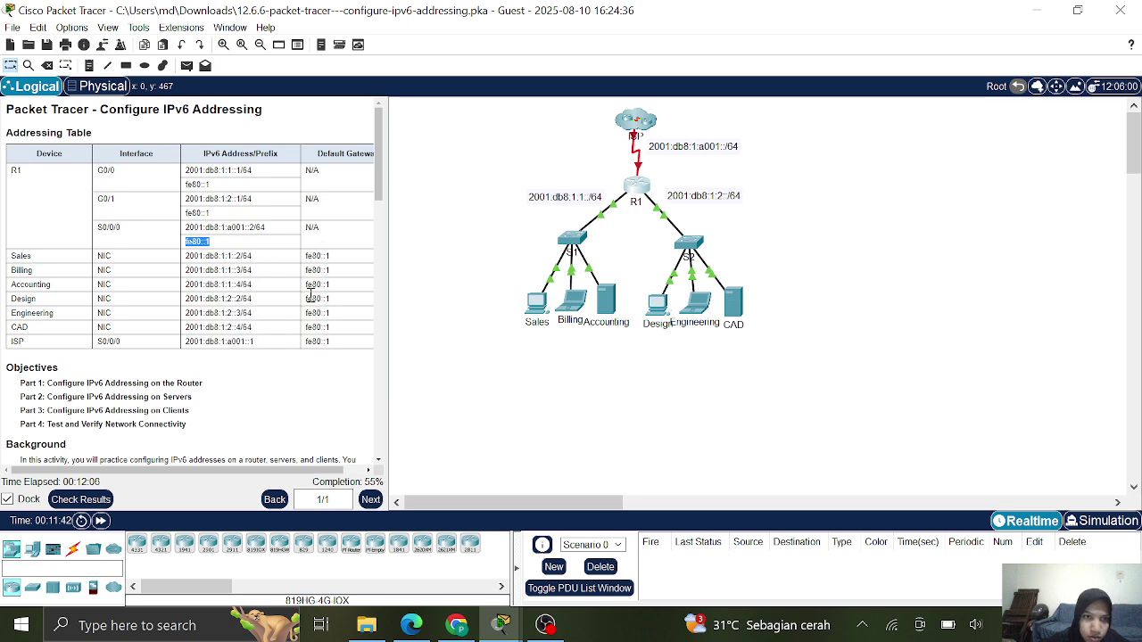
mouse_move(545, 626)
click(593, 558)
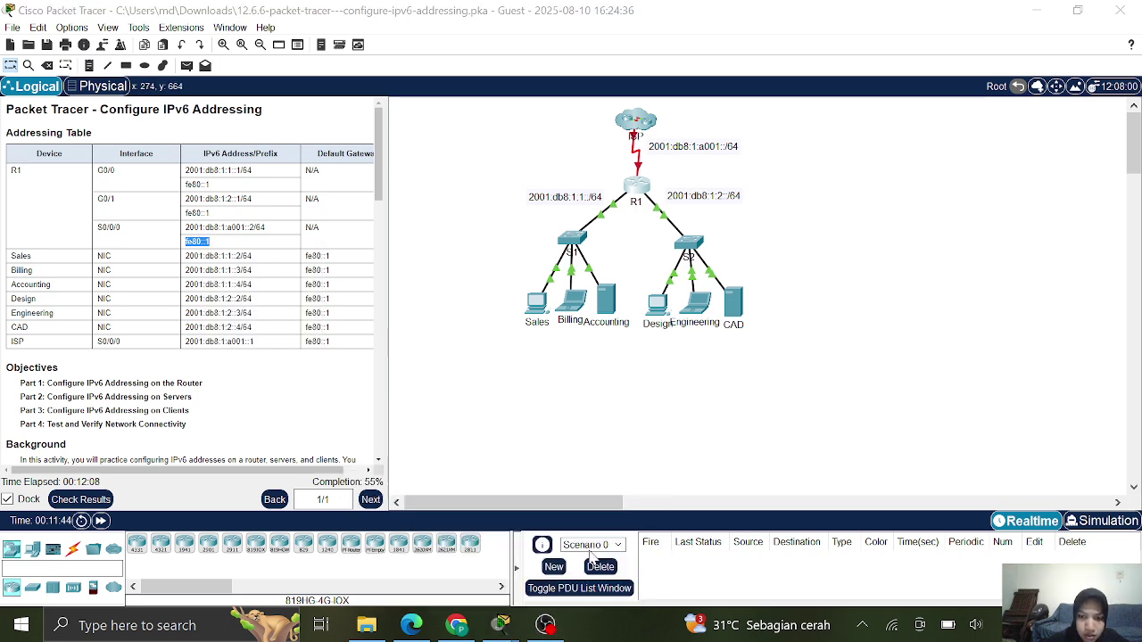
right_click(612, 538)
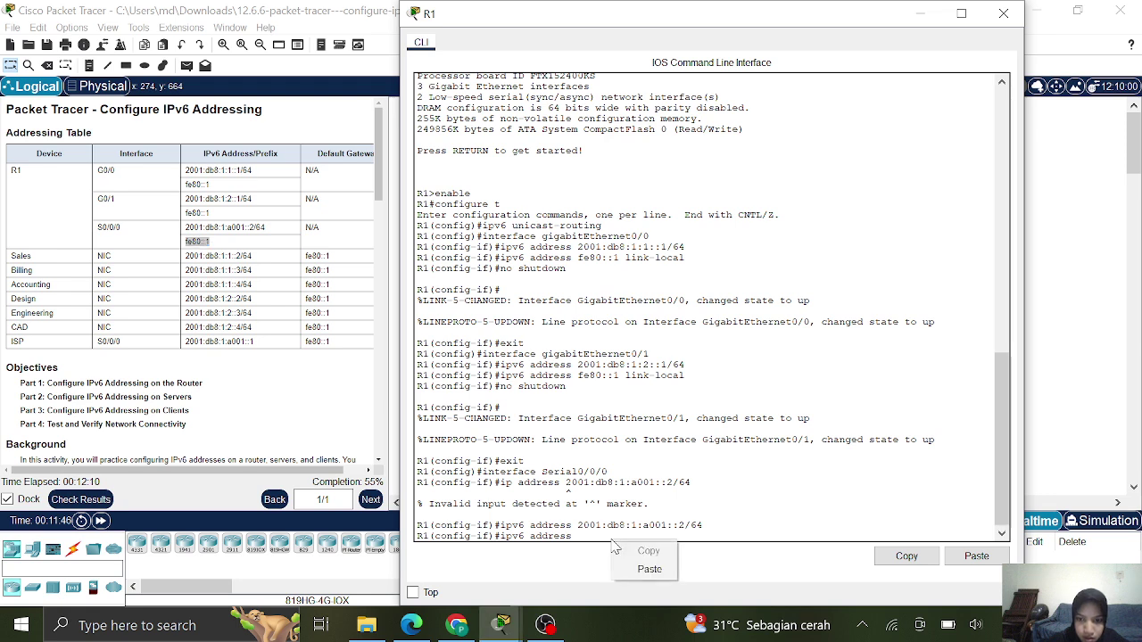
click(649, 568)
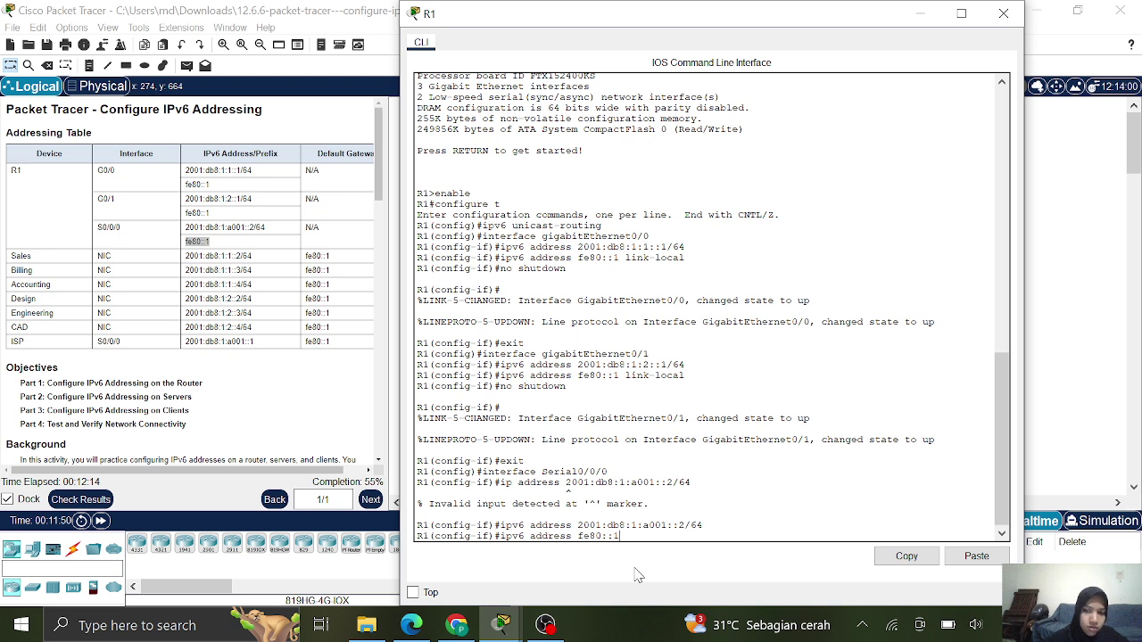
text(link-local)
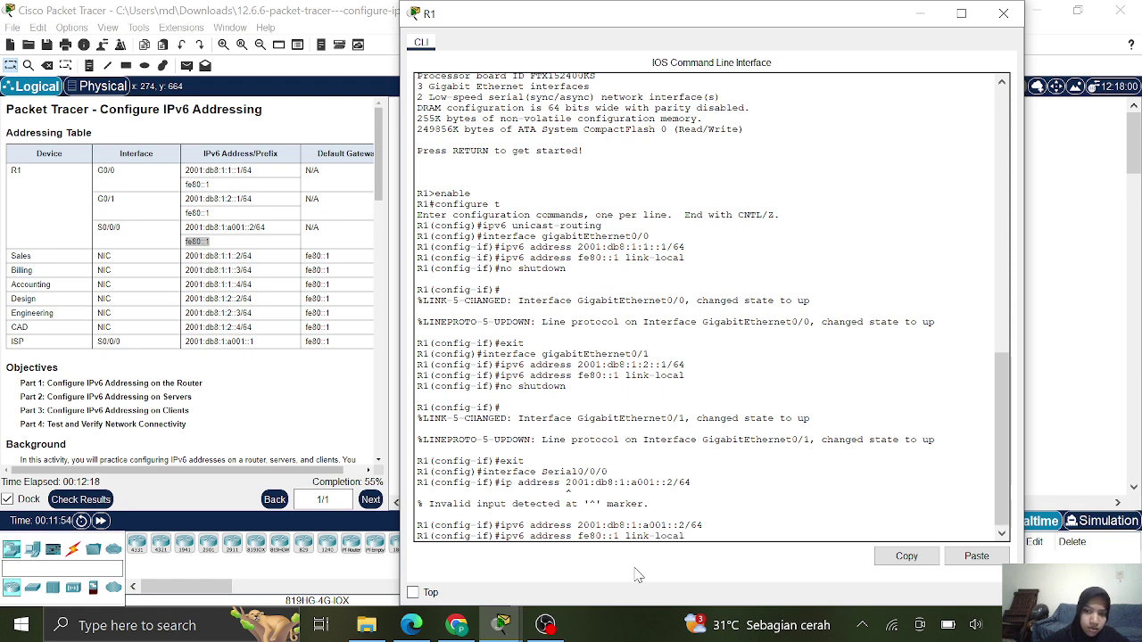
key(Return)
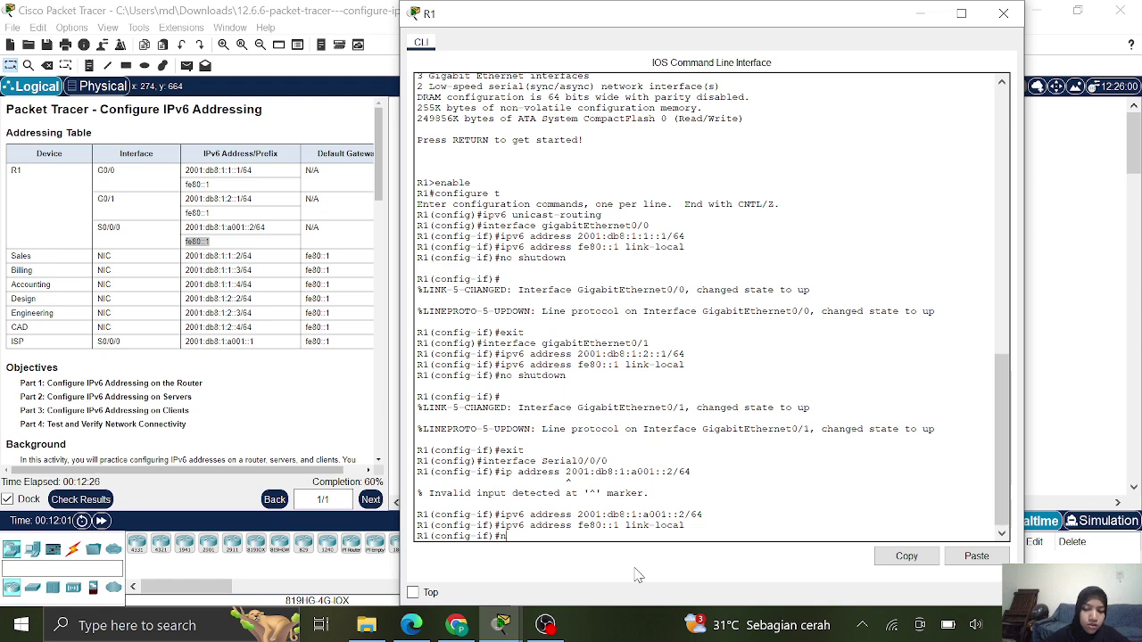
- Activate Serial0/0/0 with no shutdown and exit to global configuration mode
text(shutdown)
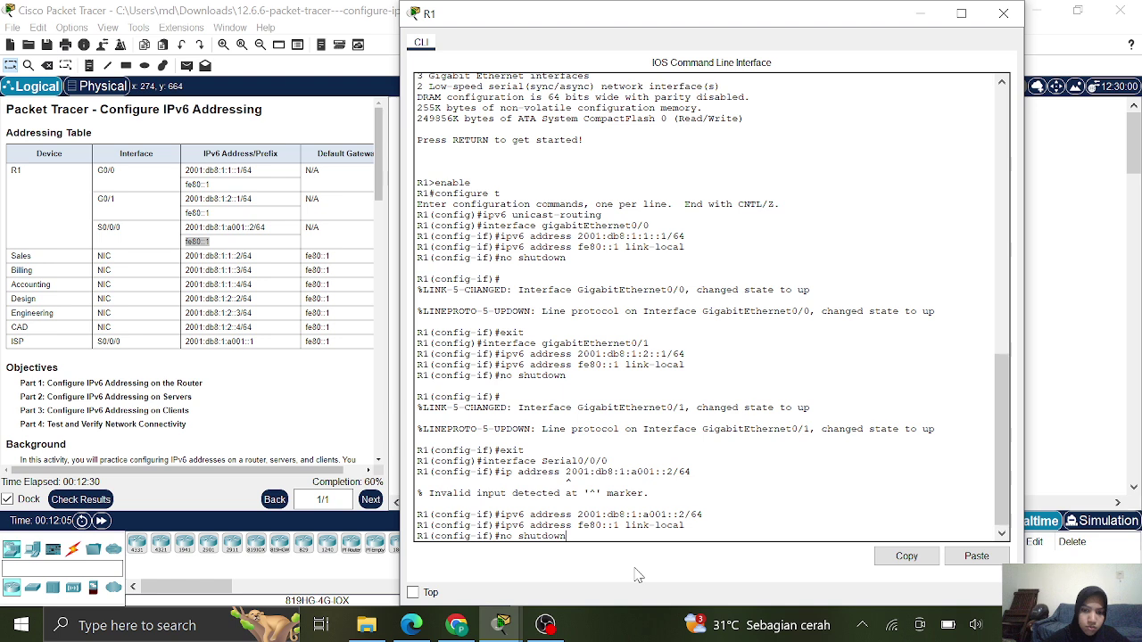
key(Return)
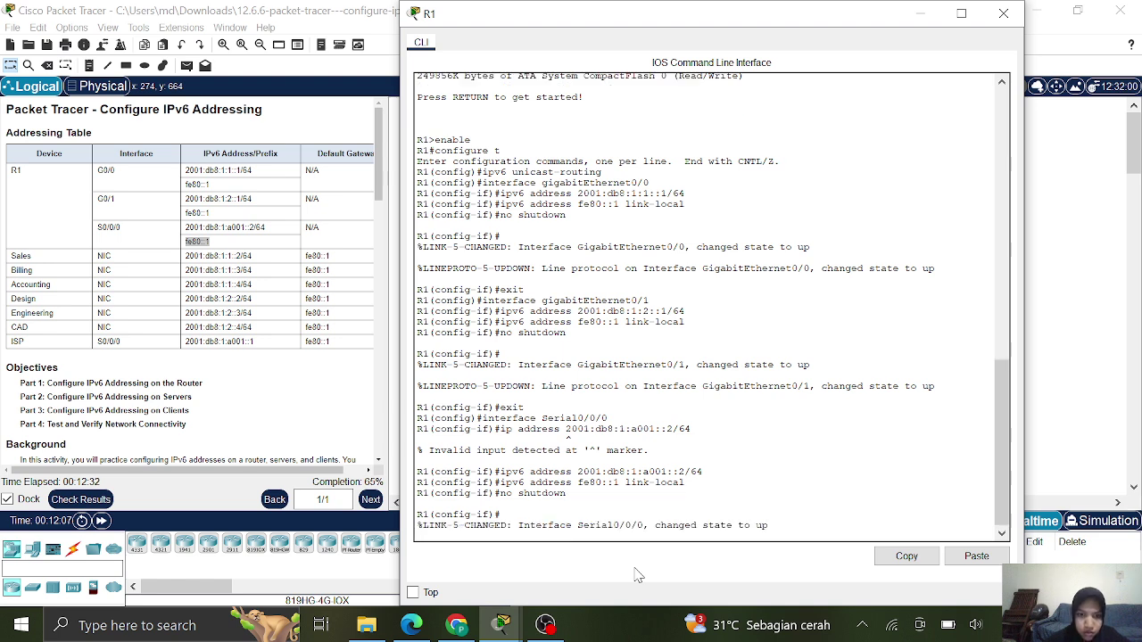
text(exi)
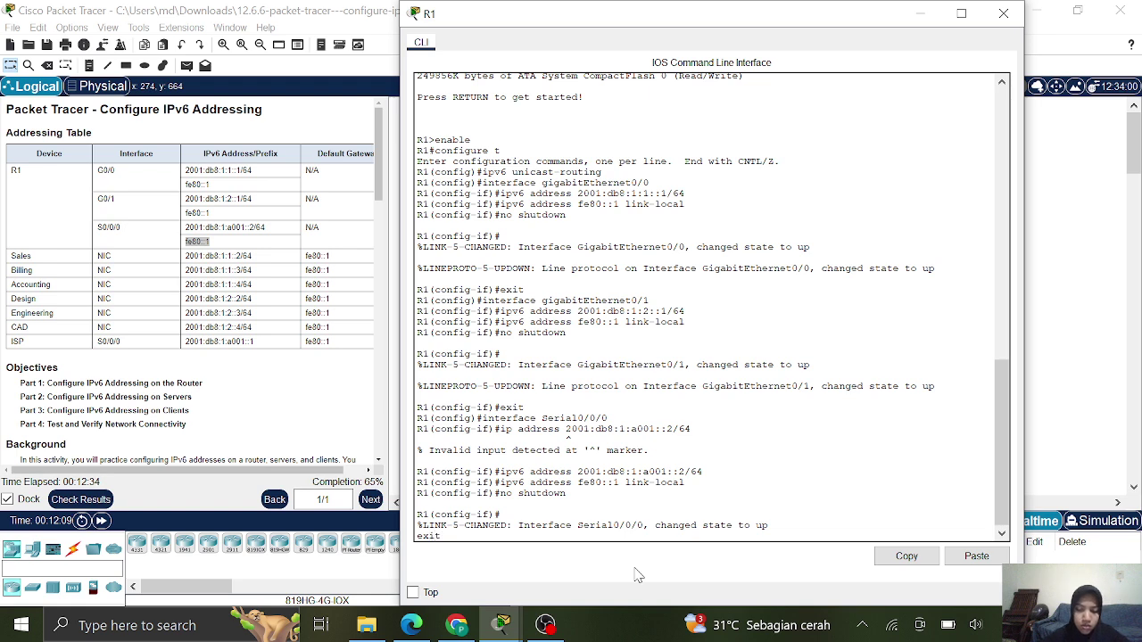
text(t)
key(Return)
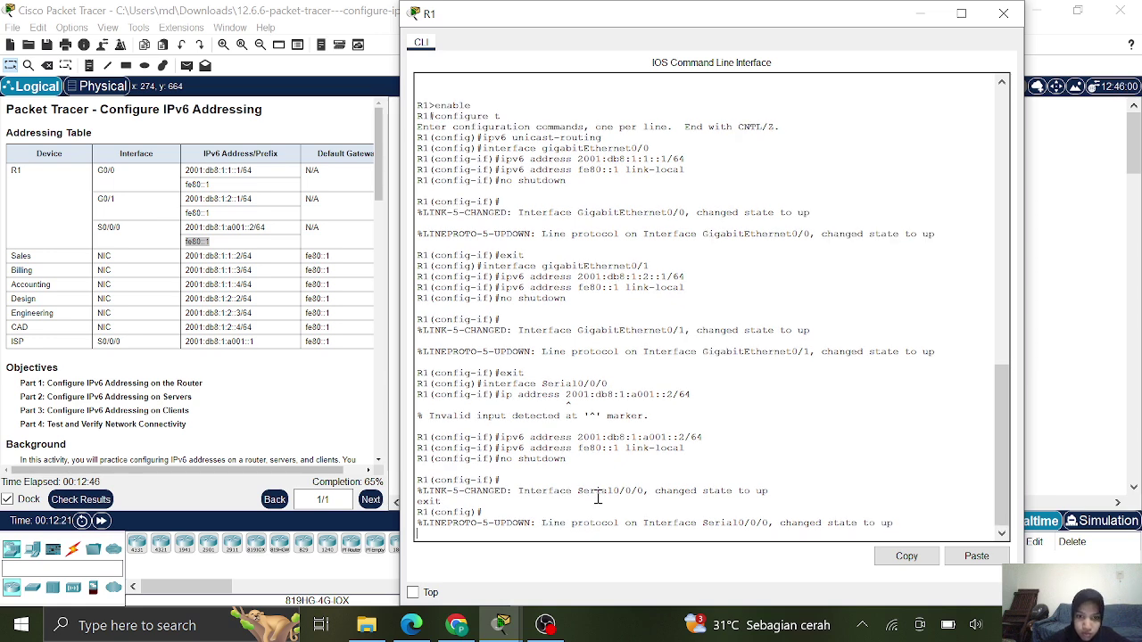
key(Return)
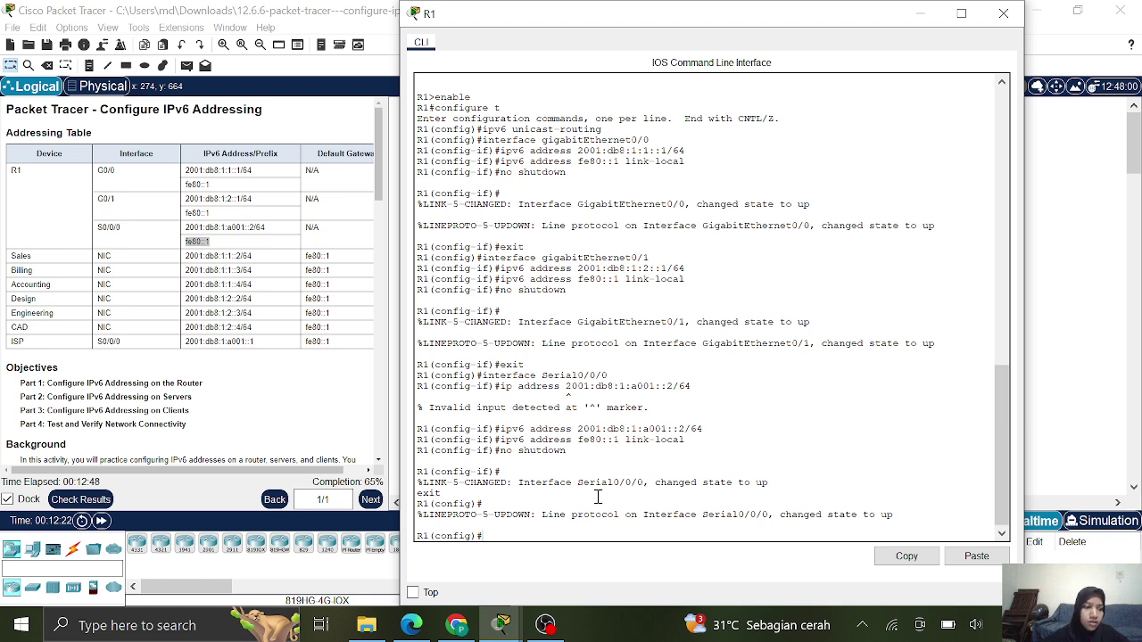
- End configuration mode on R1 and save the configuration with copy running-config startup-config, accepting the default destination filename
text(end)
key(Return)
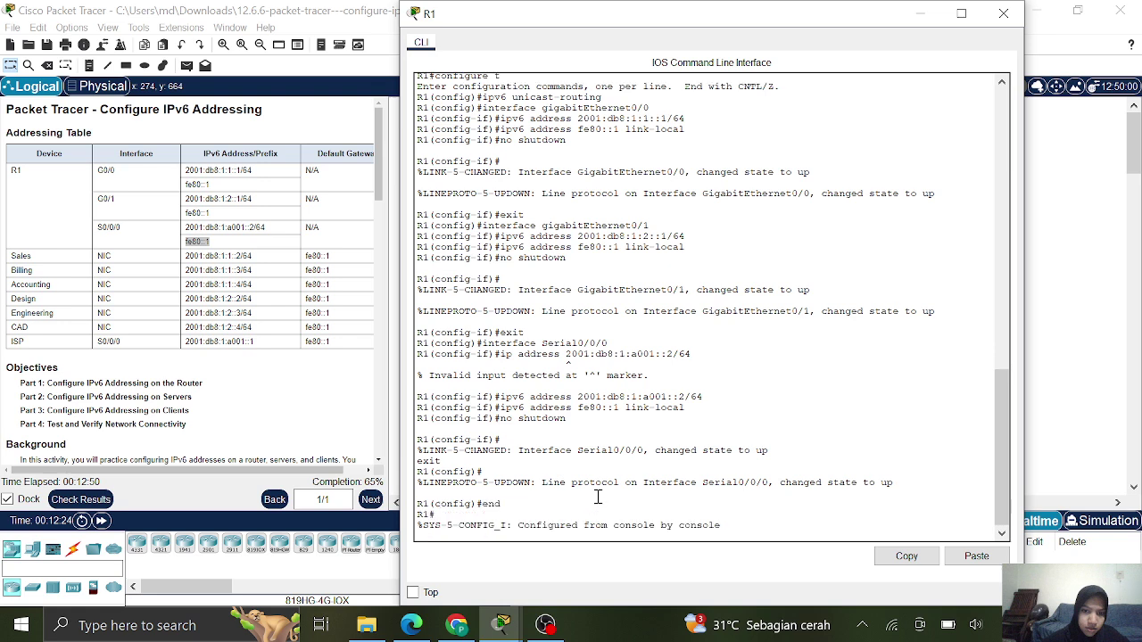
text(copy running)
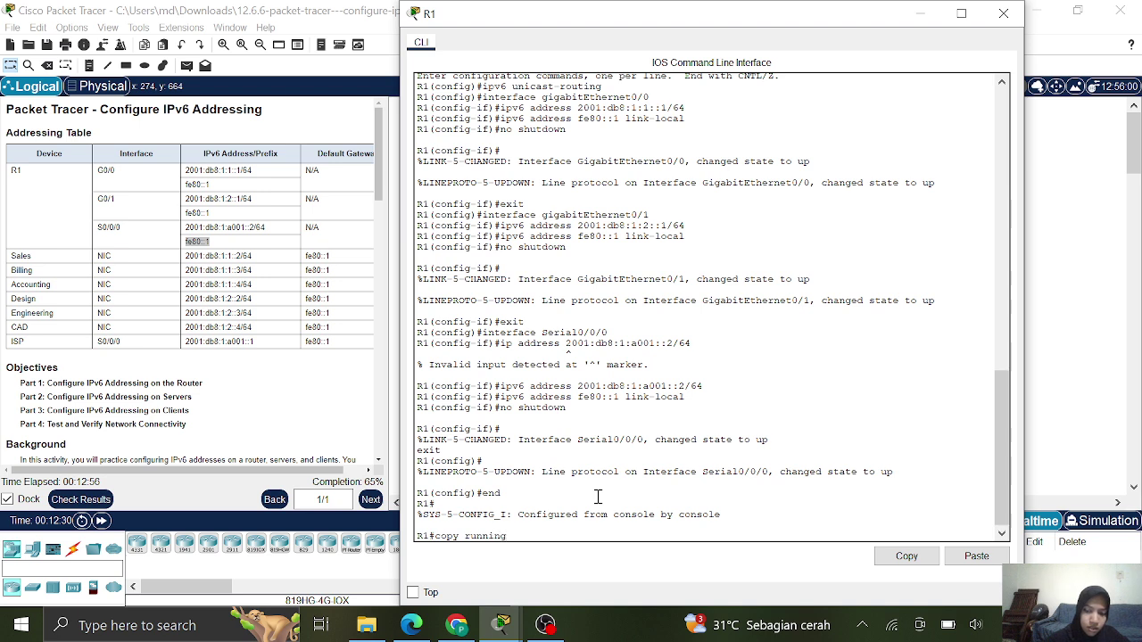
text(-config)
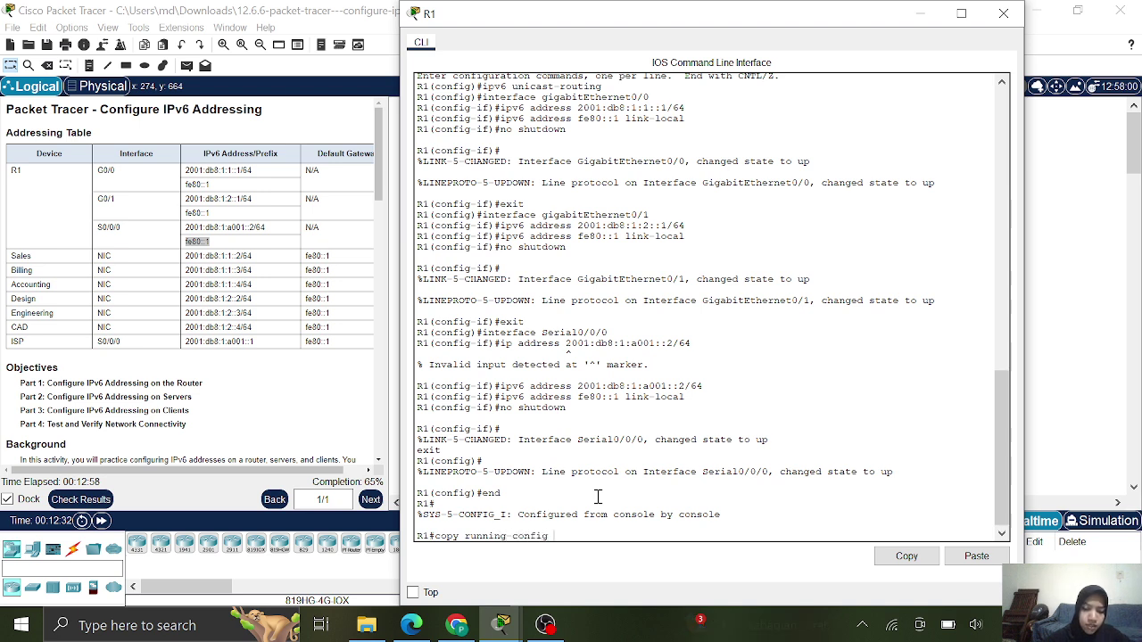
text( startu)
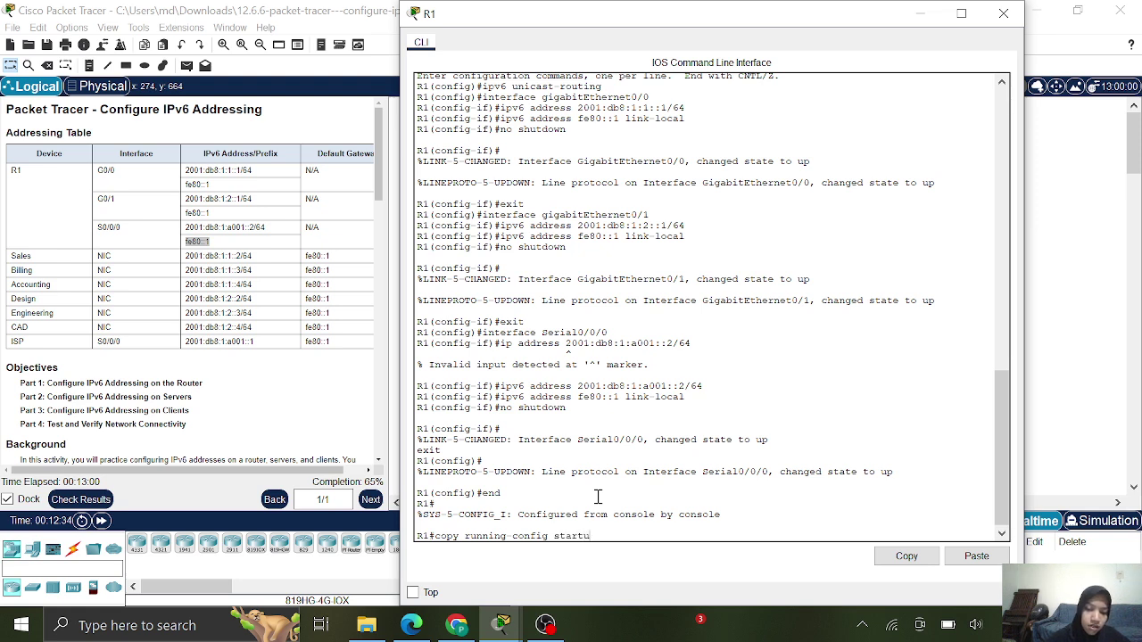
text(p-config)
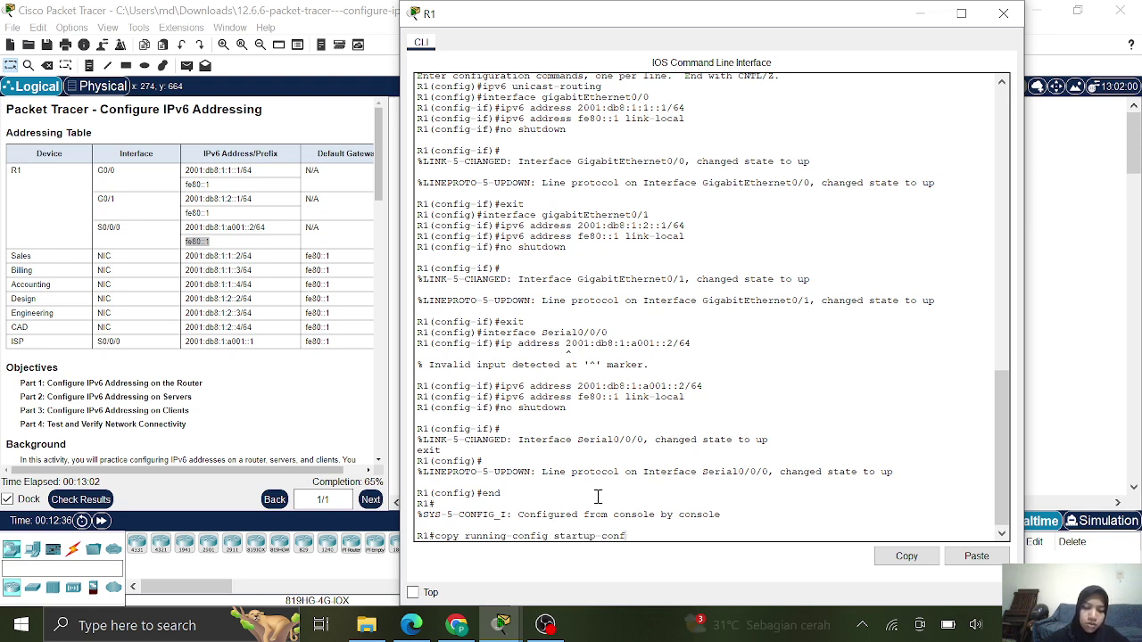
key(Return)
key(Return)
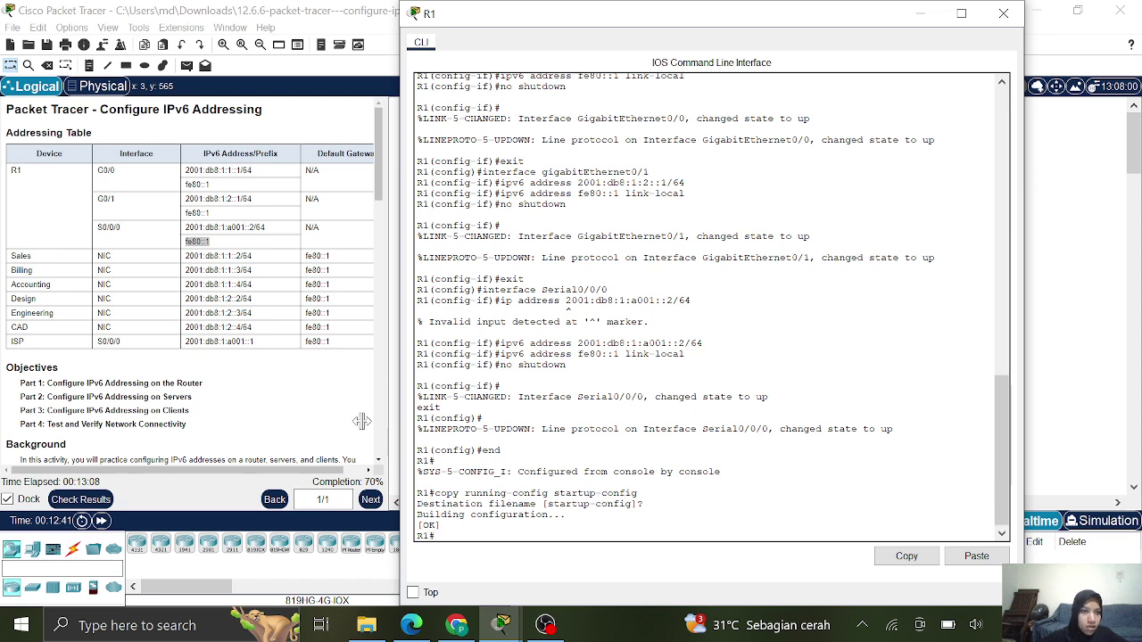
- Verify R1's IPv6 addressing by running show ipv6 interface brief, copying the command from the Step 5 instructions
scroll(259, 414, down, 15)
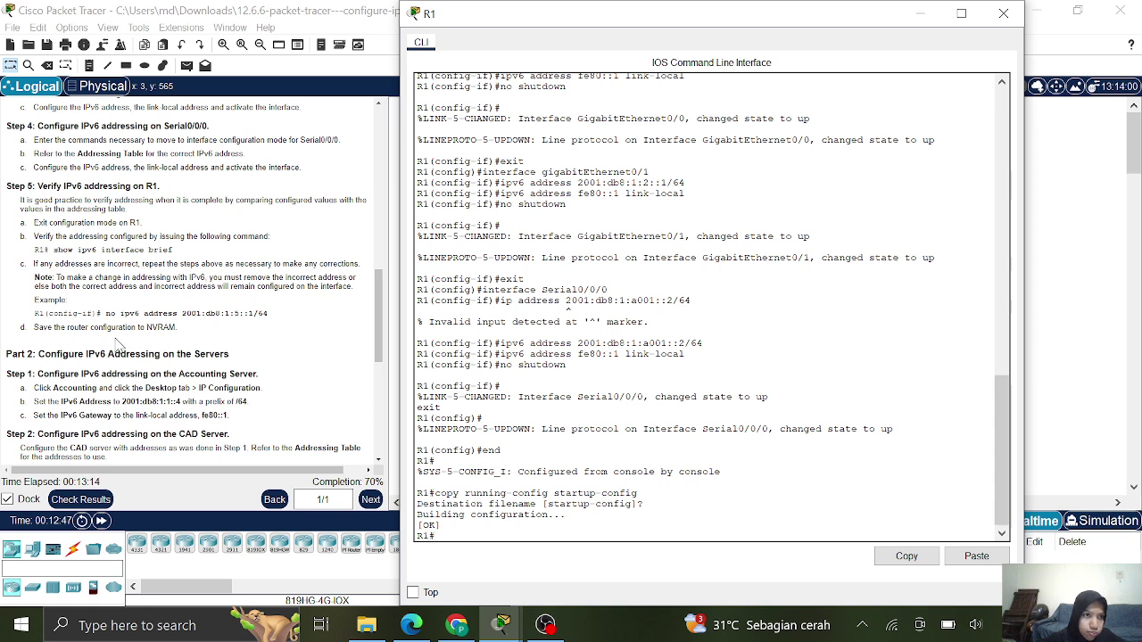
scroll(92, 302, up, 1)
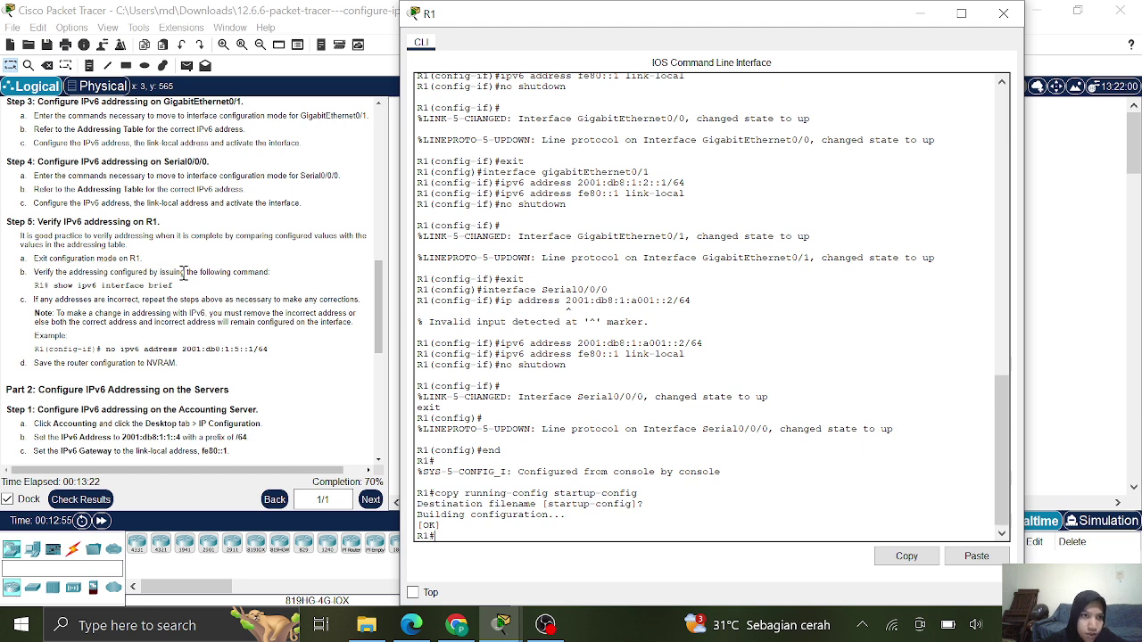
click(56, 283)
drag(128, 282, 177, 289)
key(ctrl+c)
right_click(179, 287)
click(198, 294)
mouse_move(503, 627)
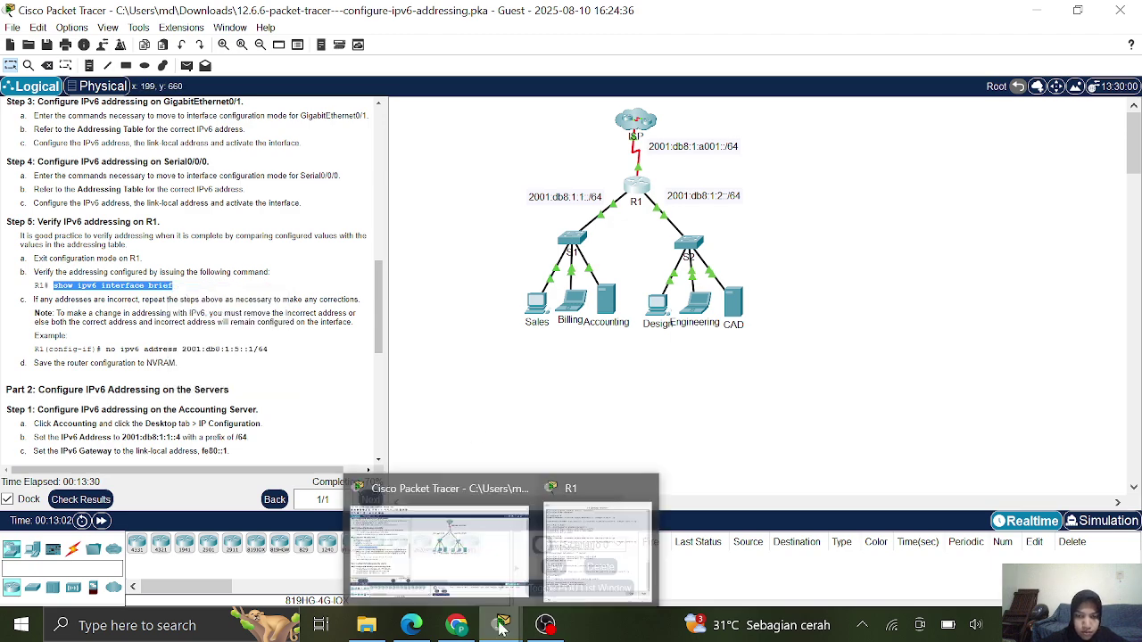
click(602, 558)
right_click(510, 528)
click(538, 564)
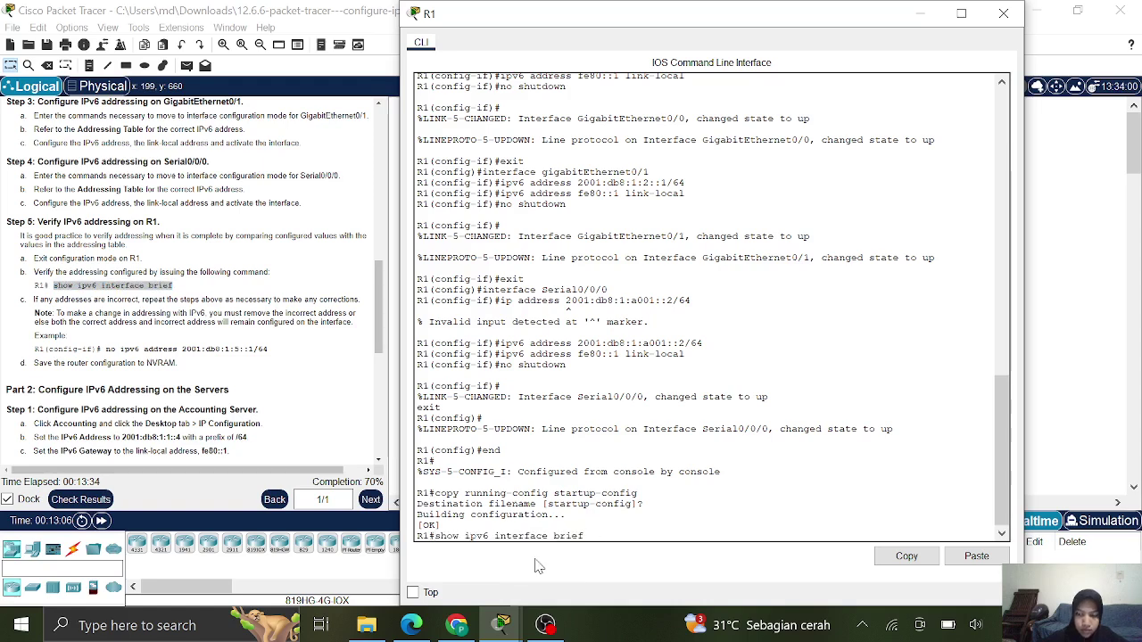
key(Return)
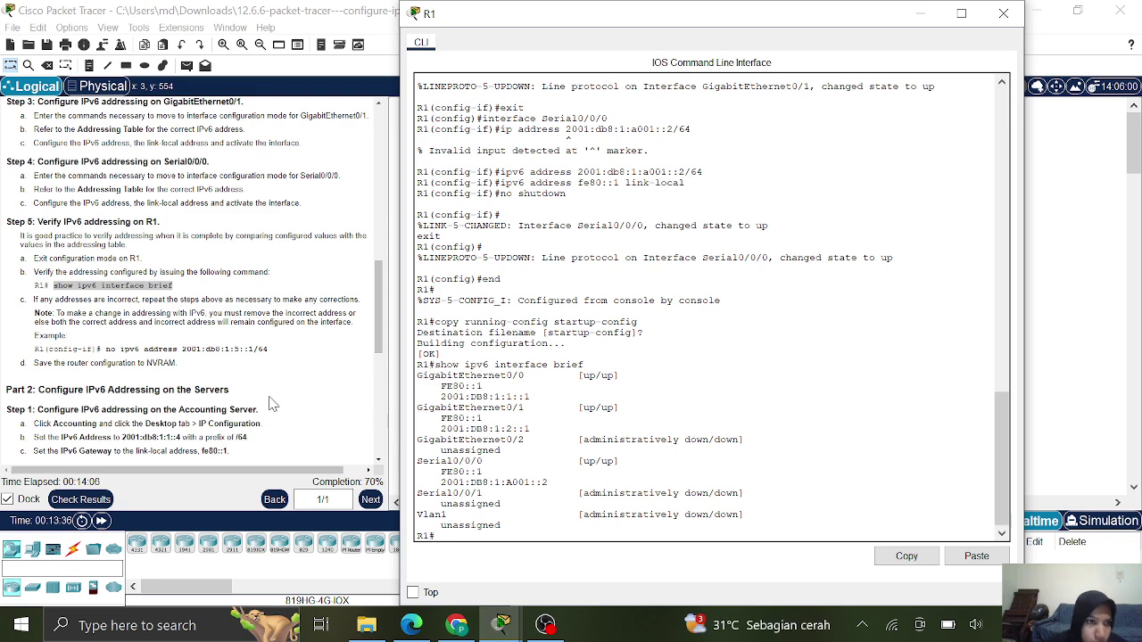
- Review the Part 2 and Part 3 instructions for configuring IPv6 addressing on the servers and clients
scroll(199, 350, down, 4)
scroll(199, 351, down, 1)
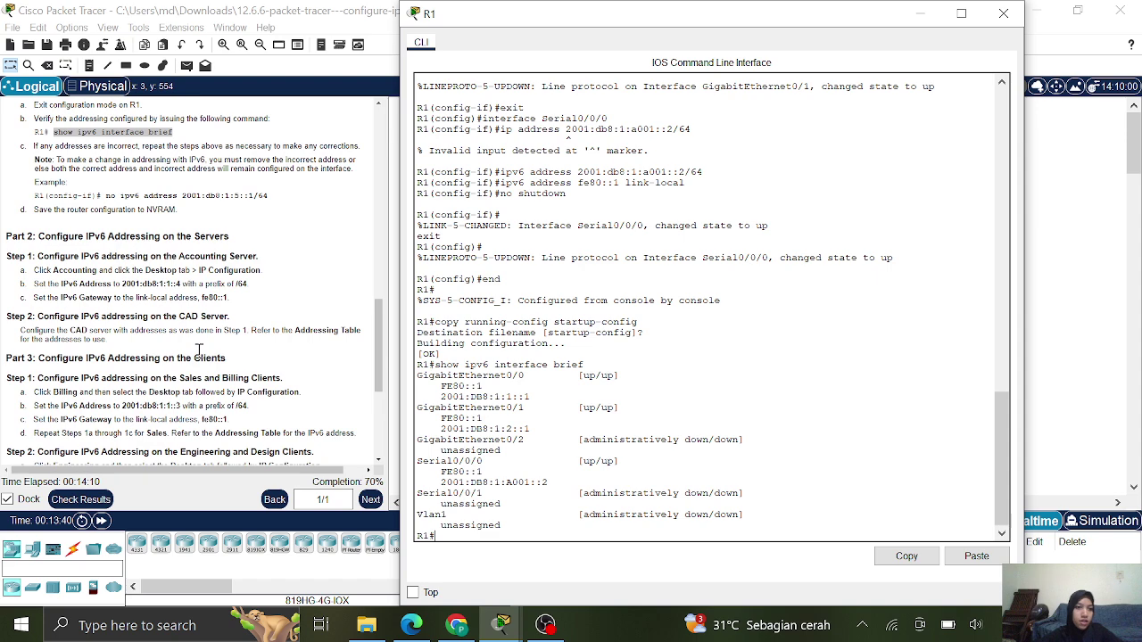
scroll(199, 351, down, 3)
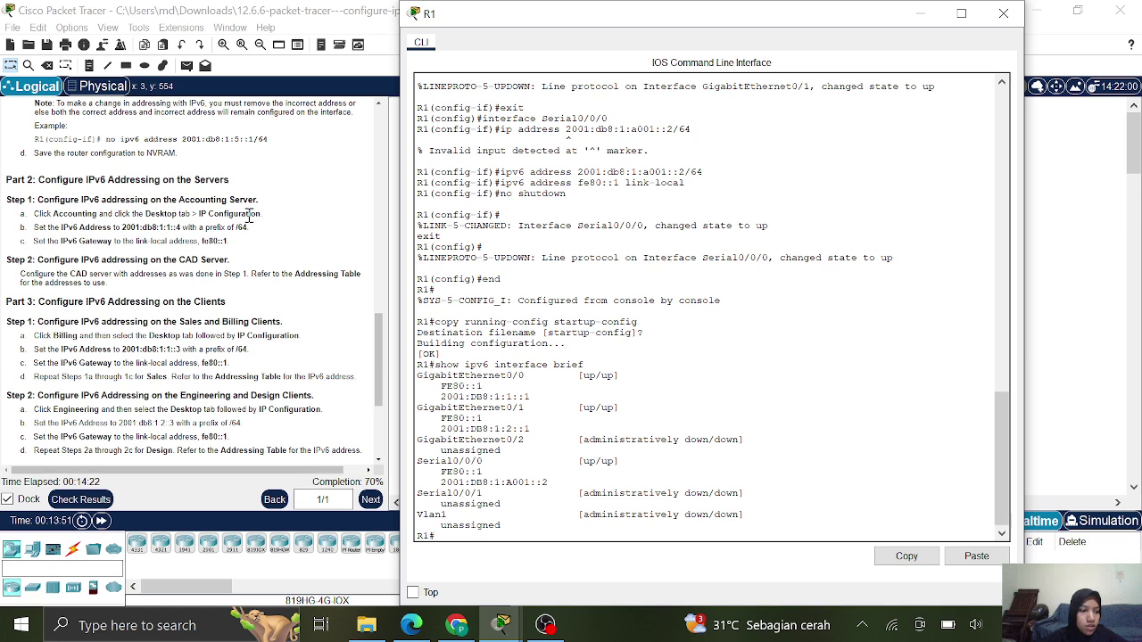
- Minimize the R1 window and open the Accounting server's IP Configuration
click(923, 14)
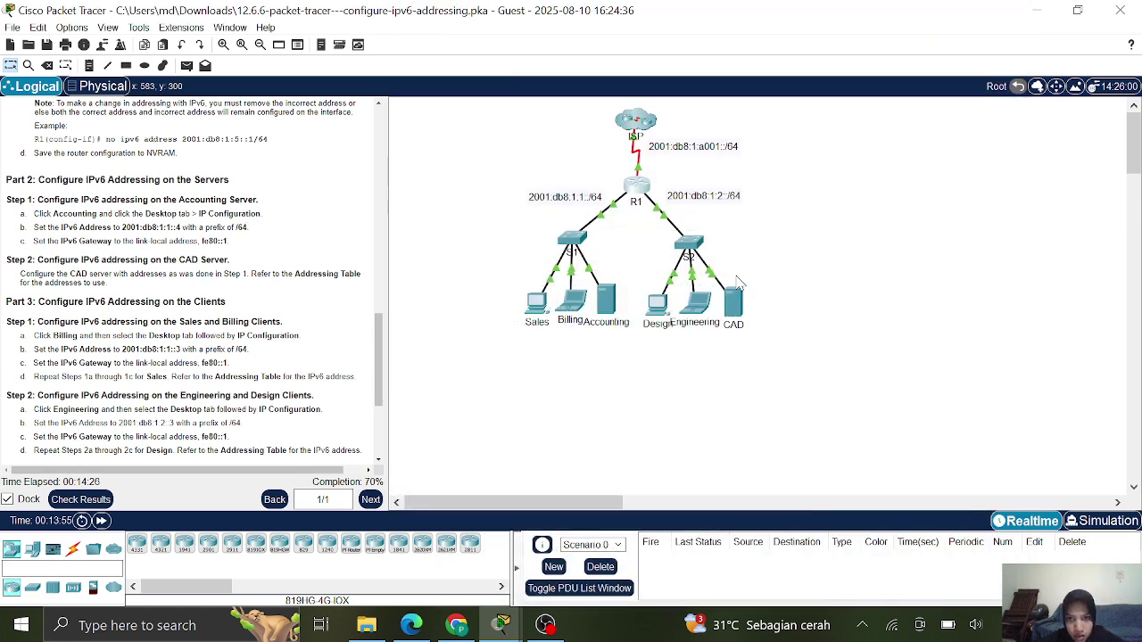
click(605, 304)
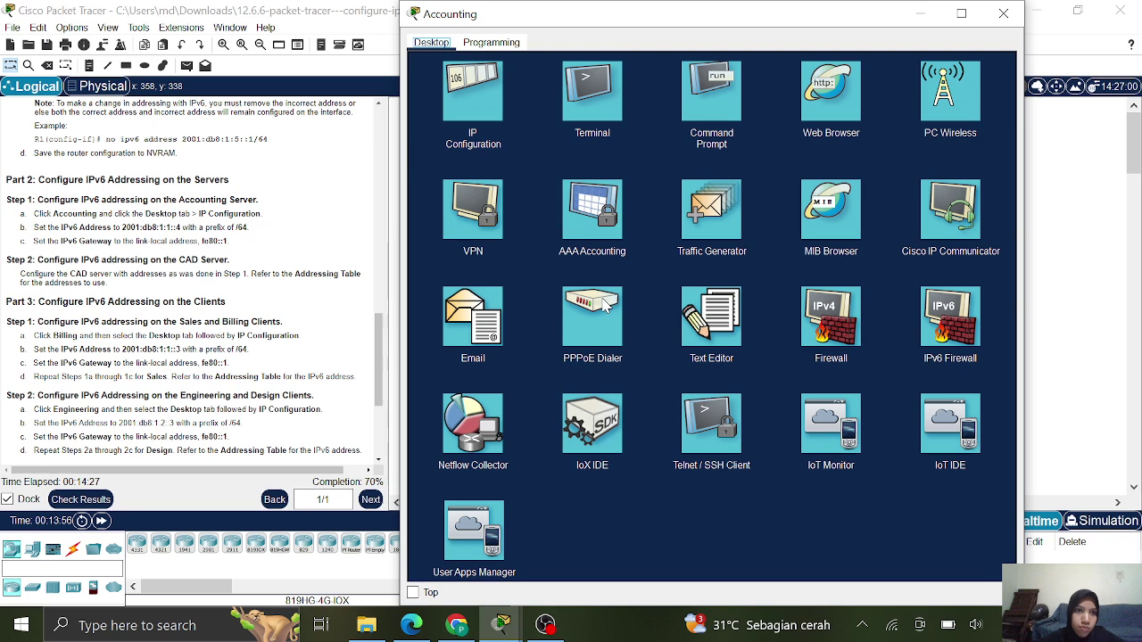
click(470, 98)
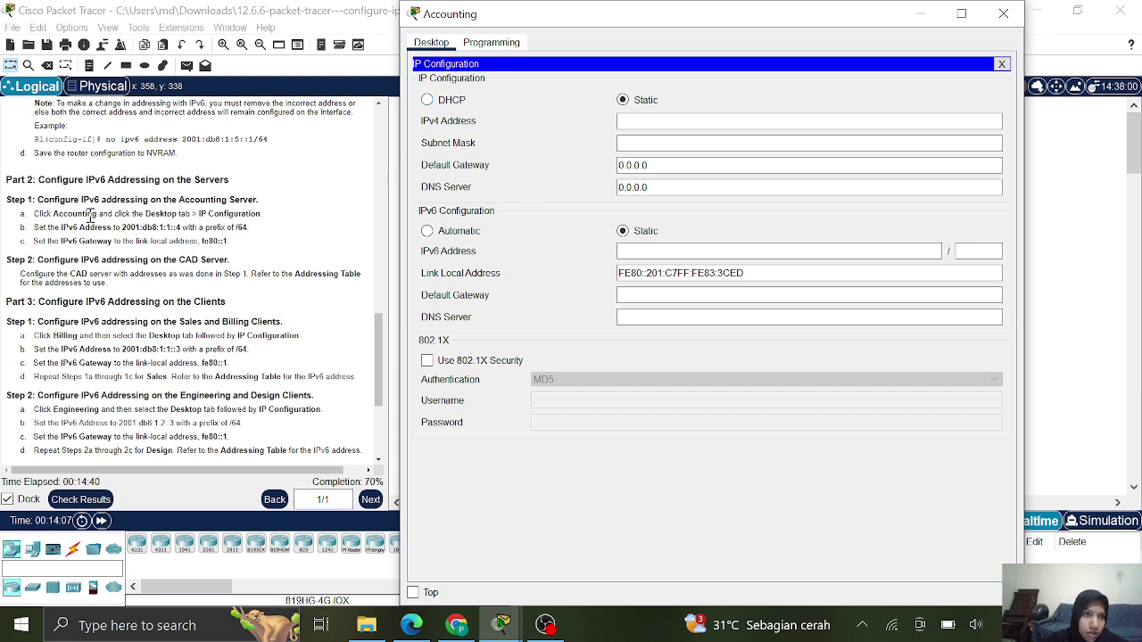
- Set the Accounting server's IPv6 address to 2001:db8:1:1::4, copied from the Part 2 instructions, with a prefix length of 64
click(123, 227)
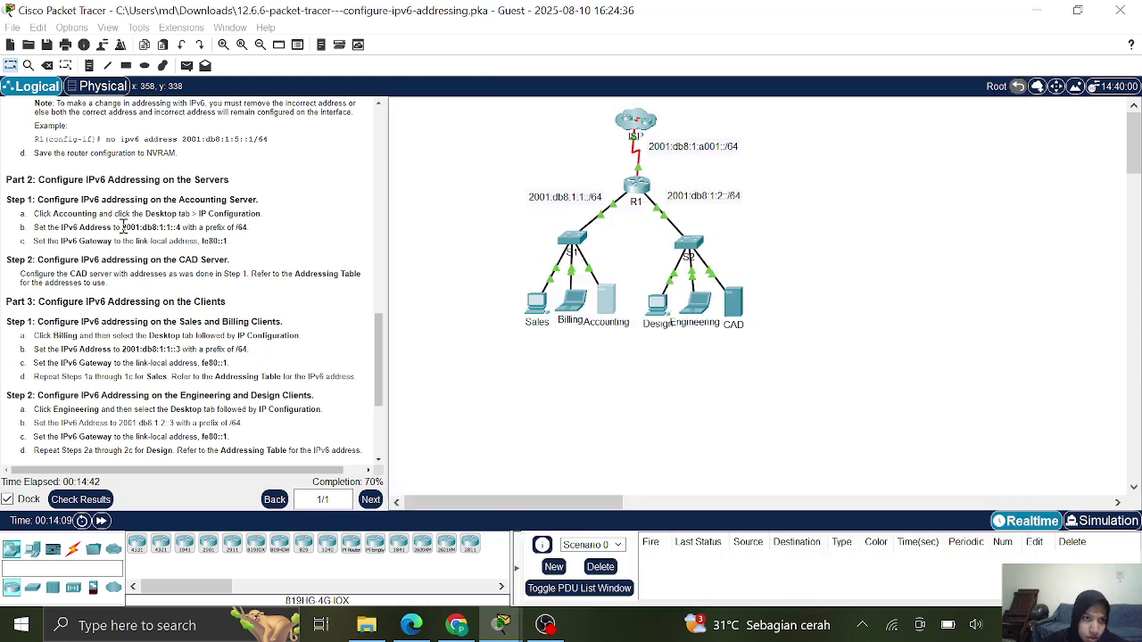
drag(122, 228, 176, 227)
right_click(175, 227)
click(205, 237)
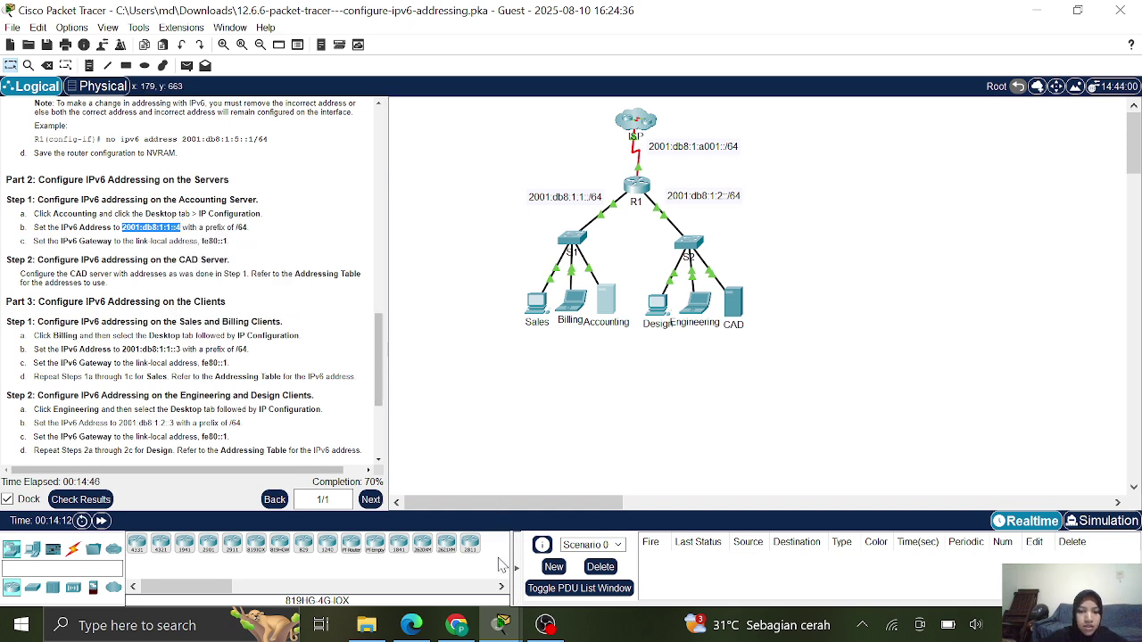
mouse_move(500, 625)
click(667, 539)
click(635, 251)
right_click(636, 250)
click(669, 332)
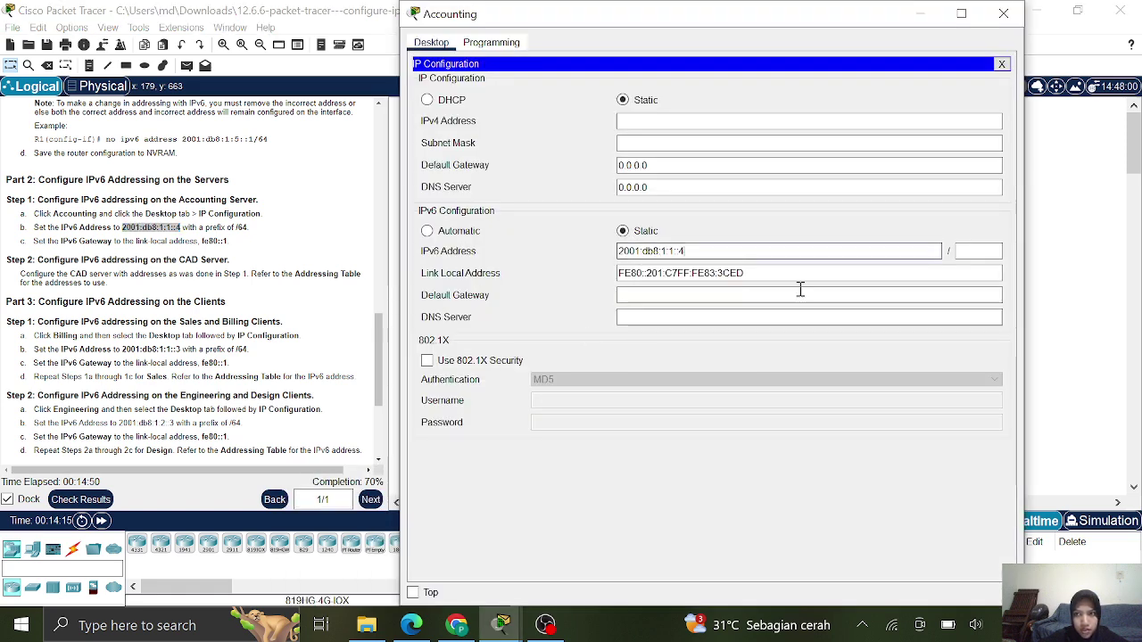
click(971, 252)
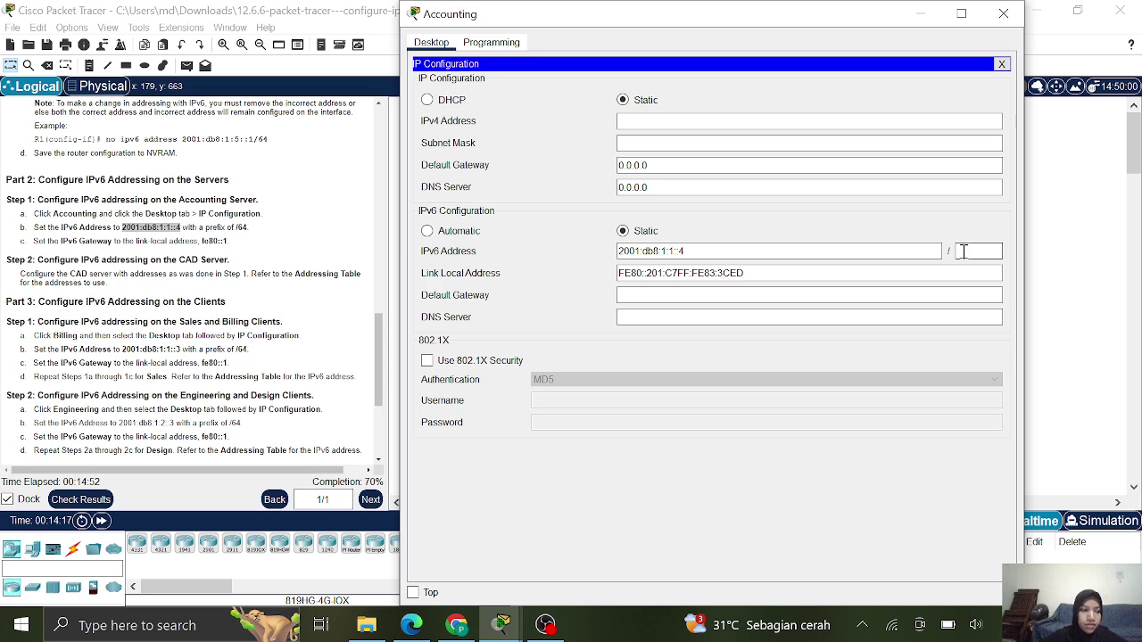
text(64)
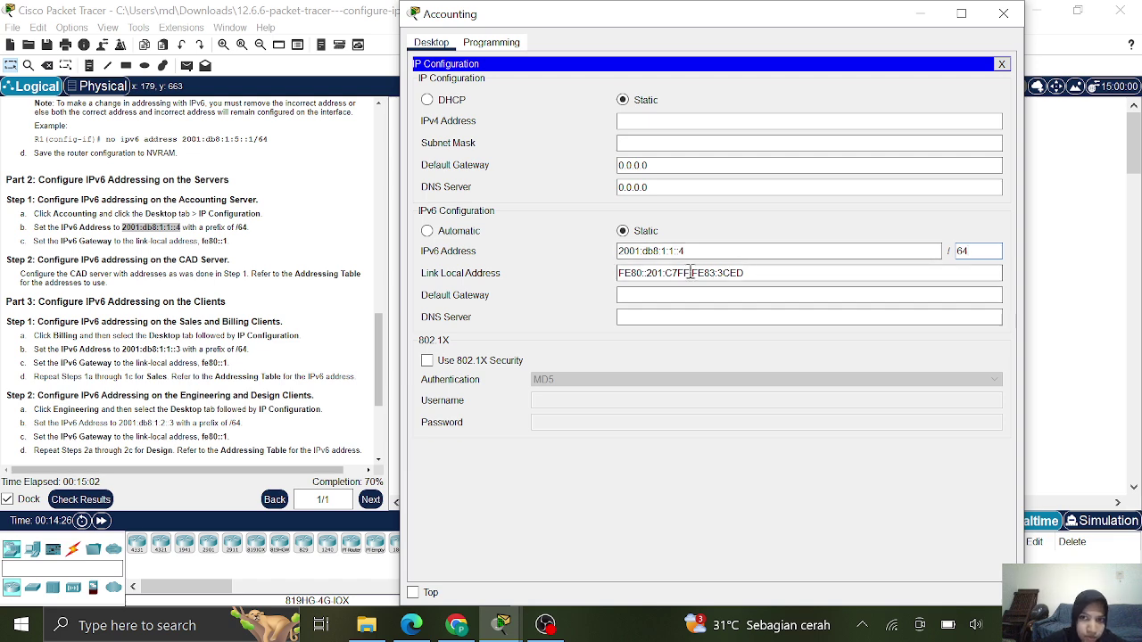
- Try to set the Accounting server's IPv6 default gateway by pasting fe80::1 from the instructions, then close its window
click(652, 294)
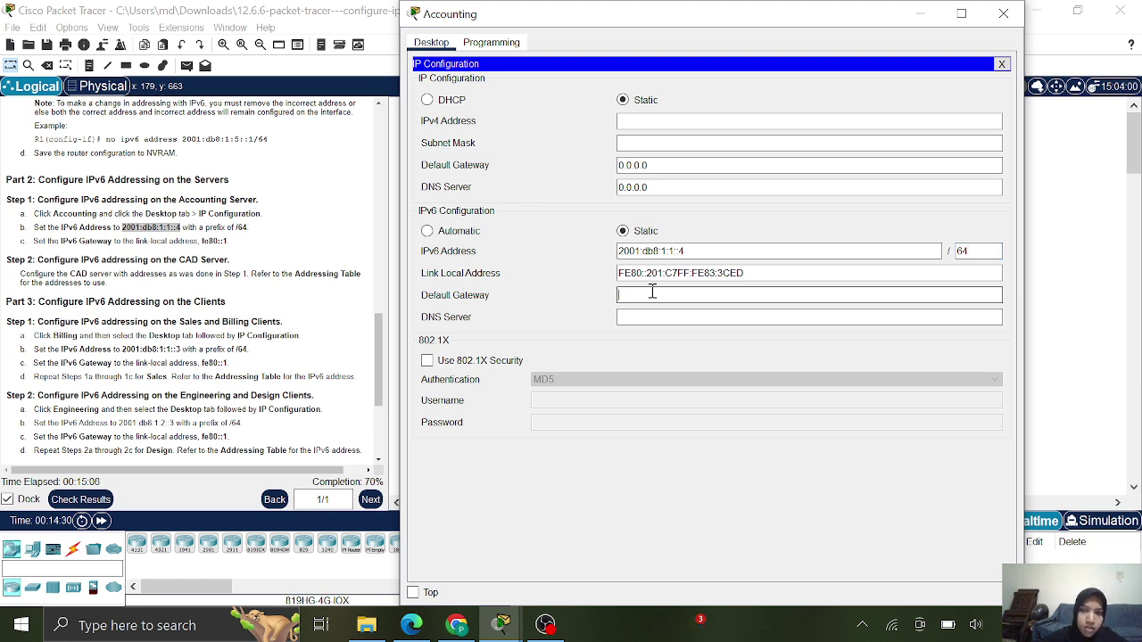
click(201, 240)
drag(201, 241, 229, 241)
right_click(219, 243)
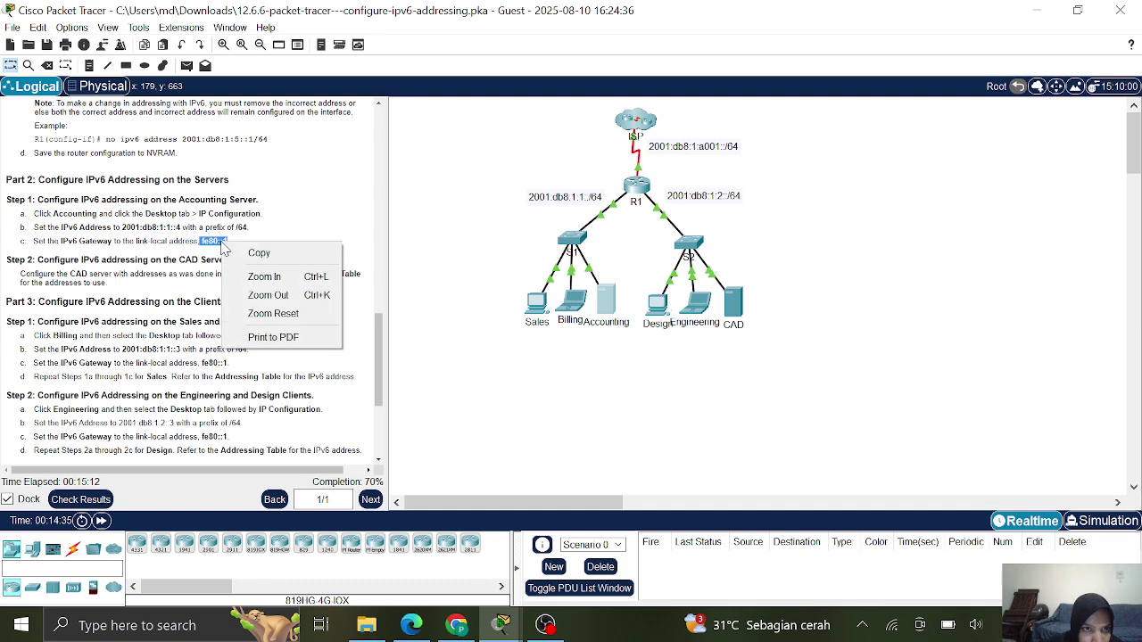
click(256, 251)
mouse_move(516, 632)
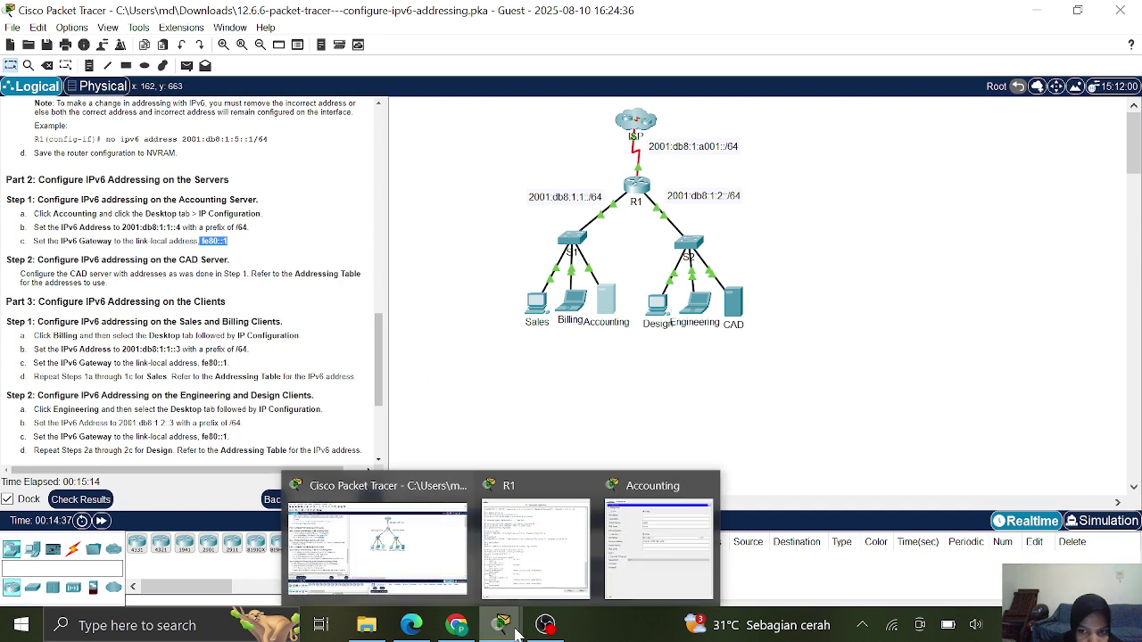
click(680, 536)
click(644, 296)
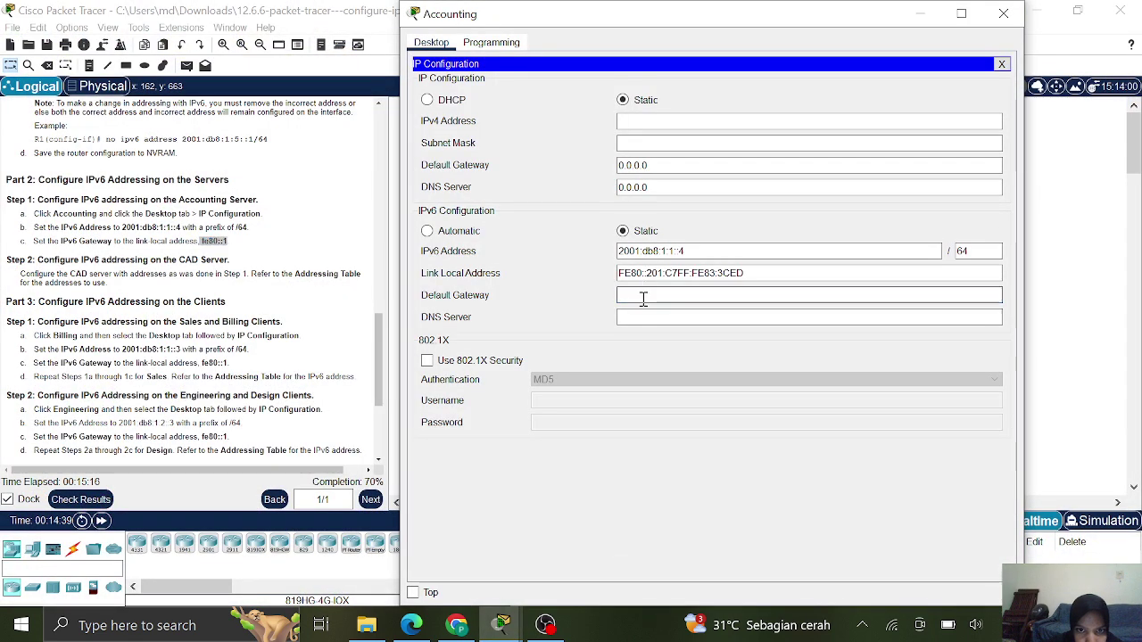
right_click(643, 299)
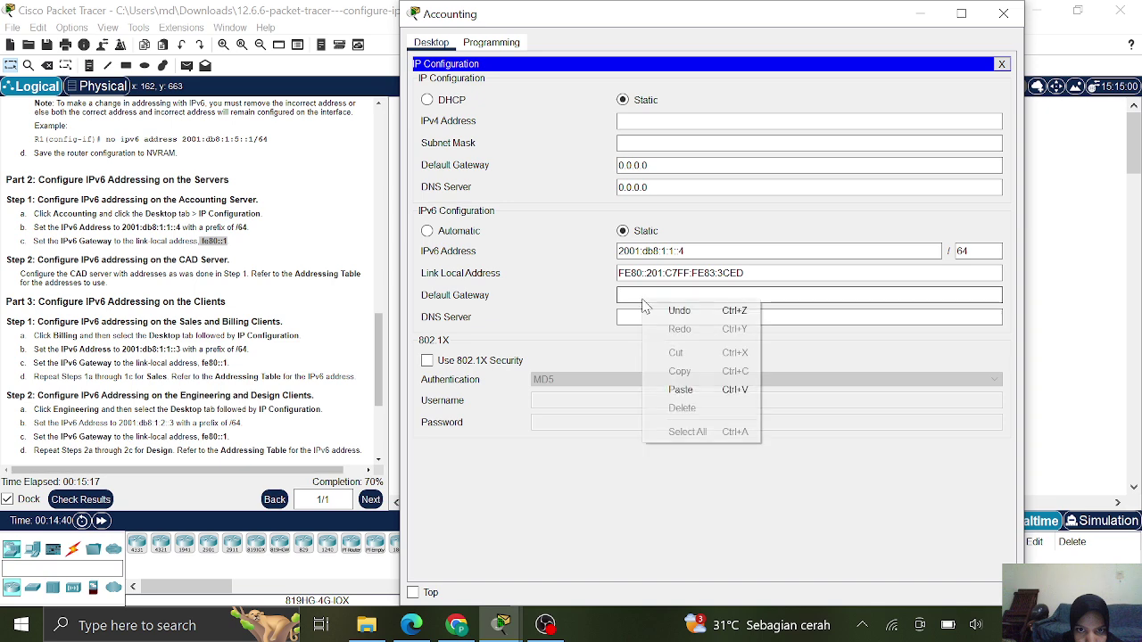
click(683, 389)
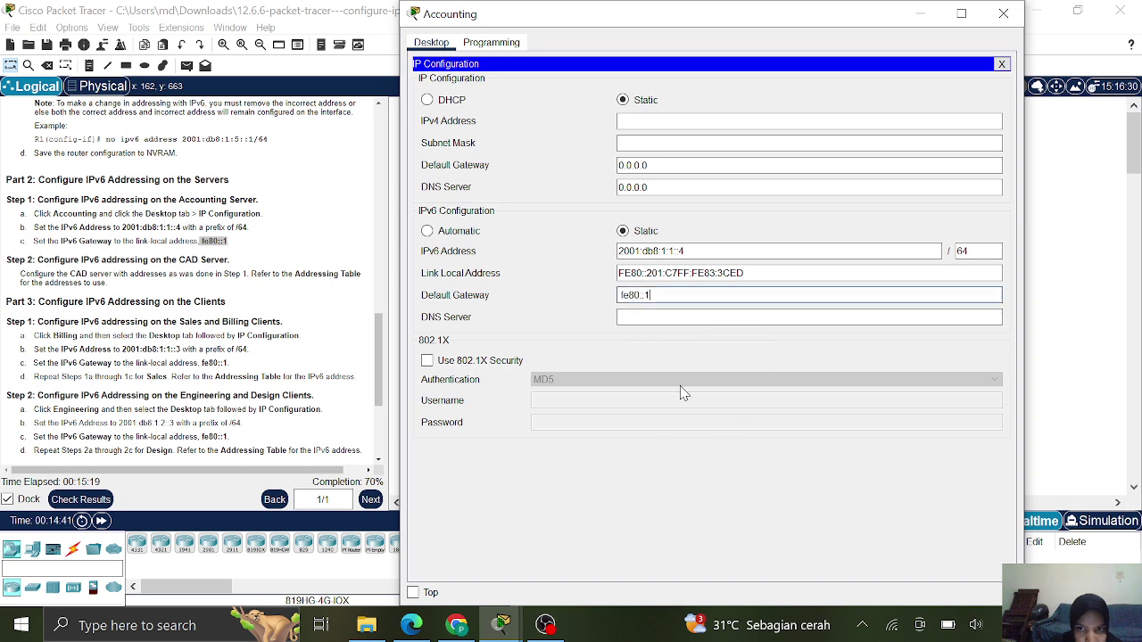
click(1003, 15)
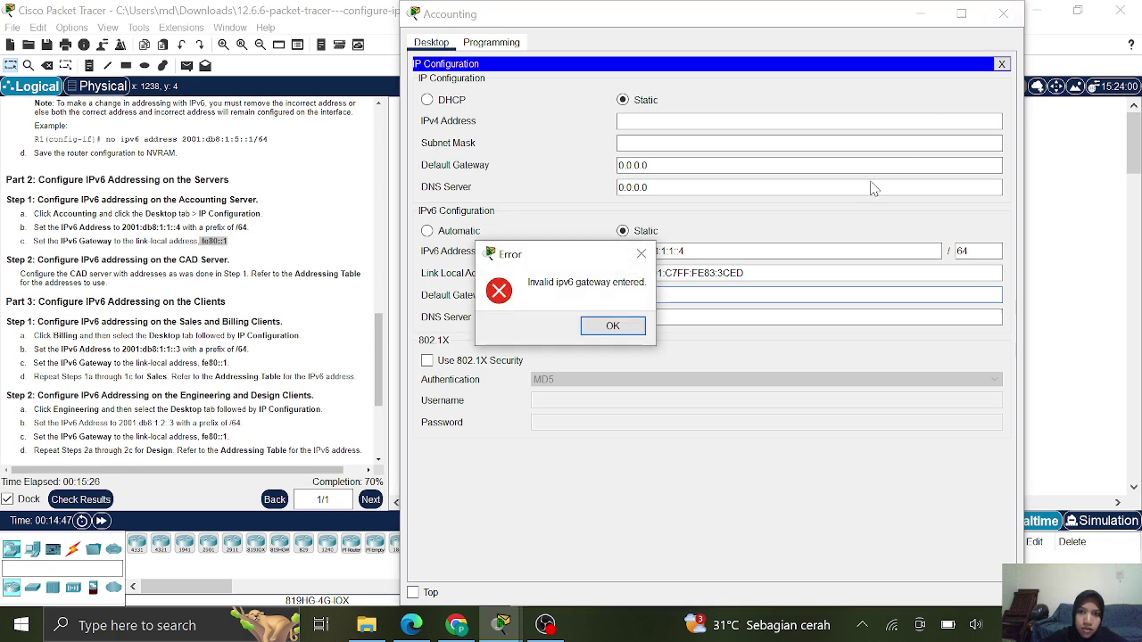
click(613, 326)
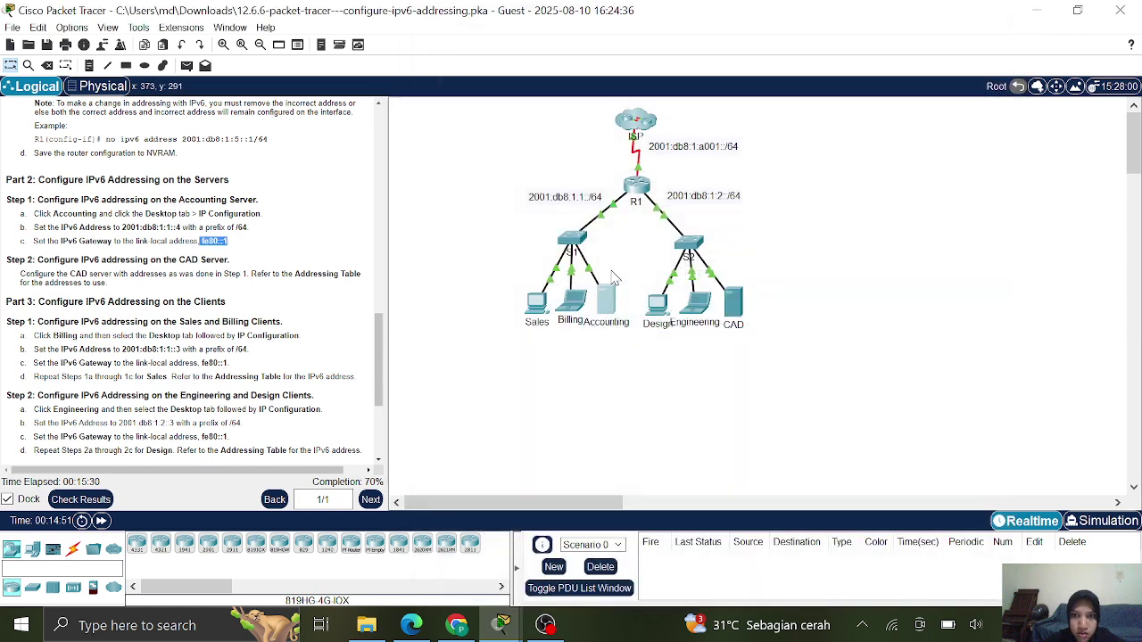
- Reopen the Accounting server's IP Configuration, set the IPv6 default gateway to FE80::1 and close its window
click(604, 307)
click(587, 306)
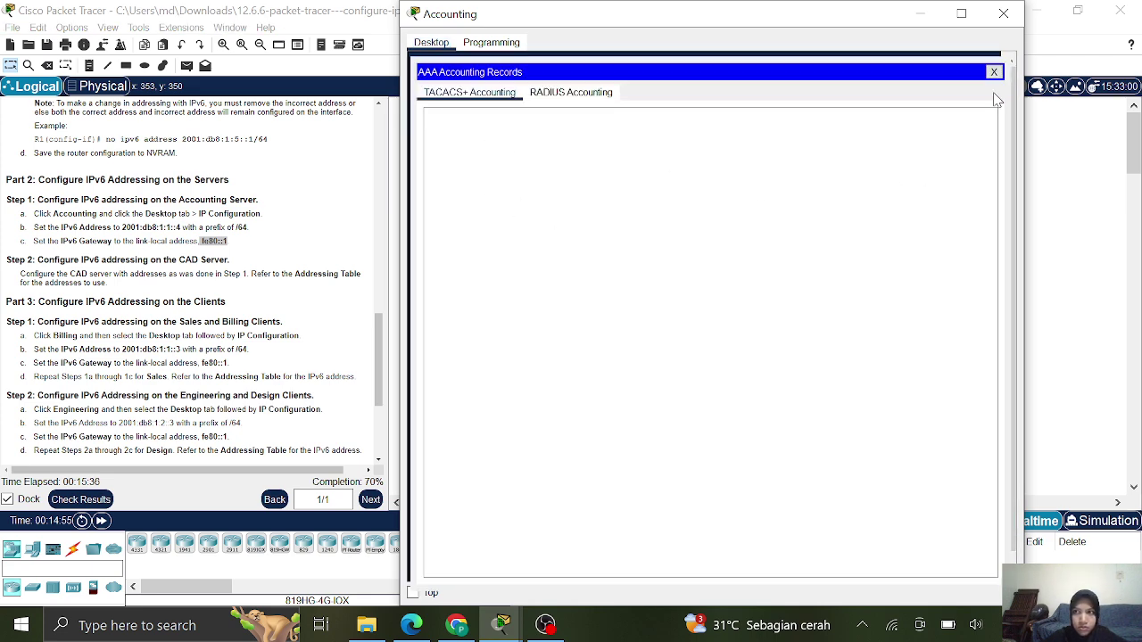
click(994, 73)
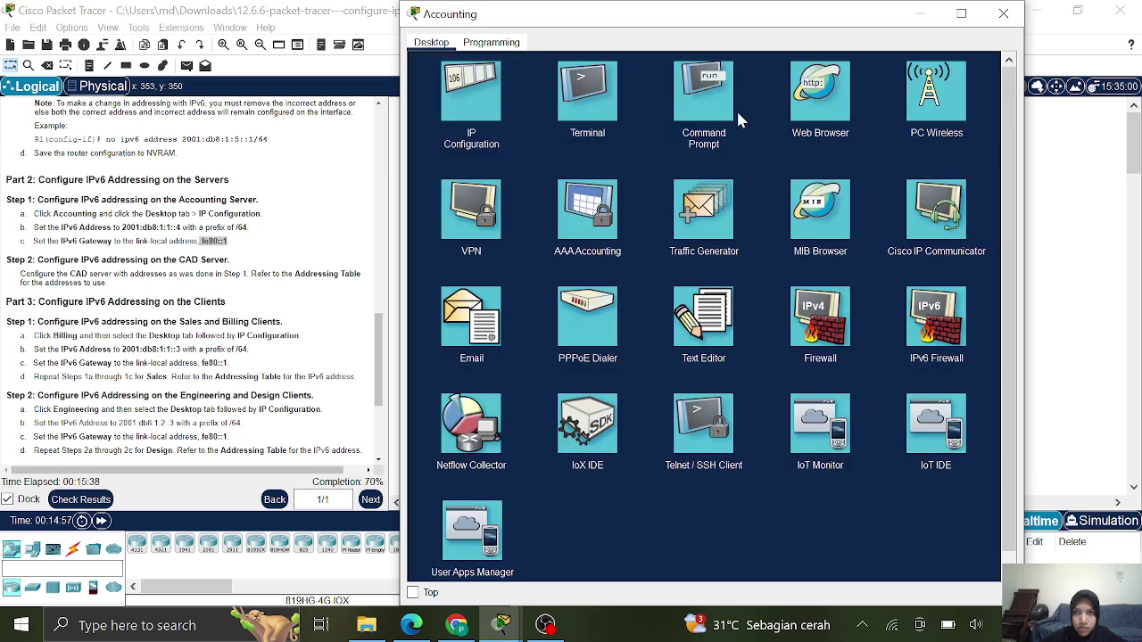
click(471, 110)
click(662, 294)
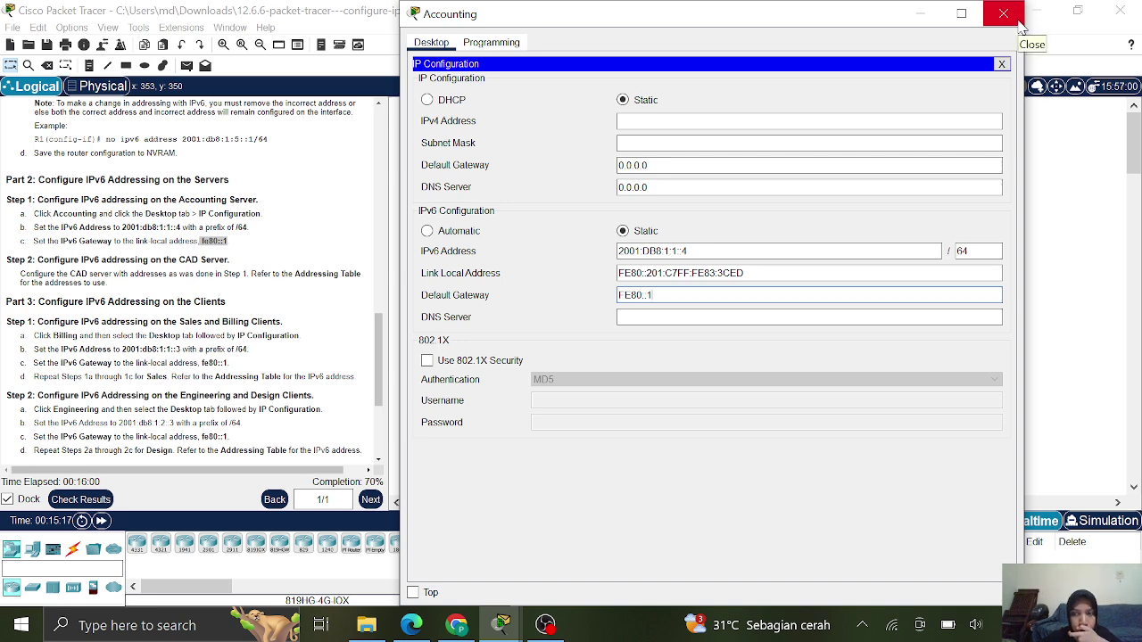
click(1018, 25)
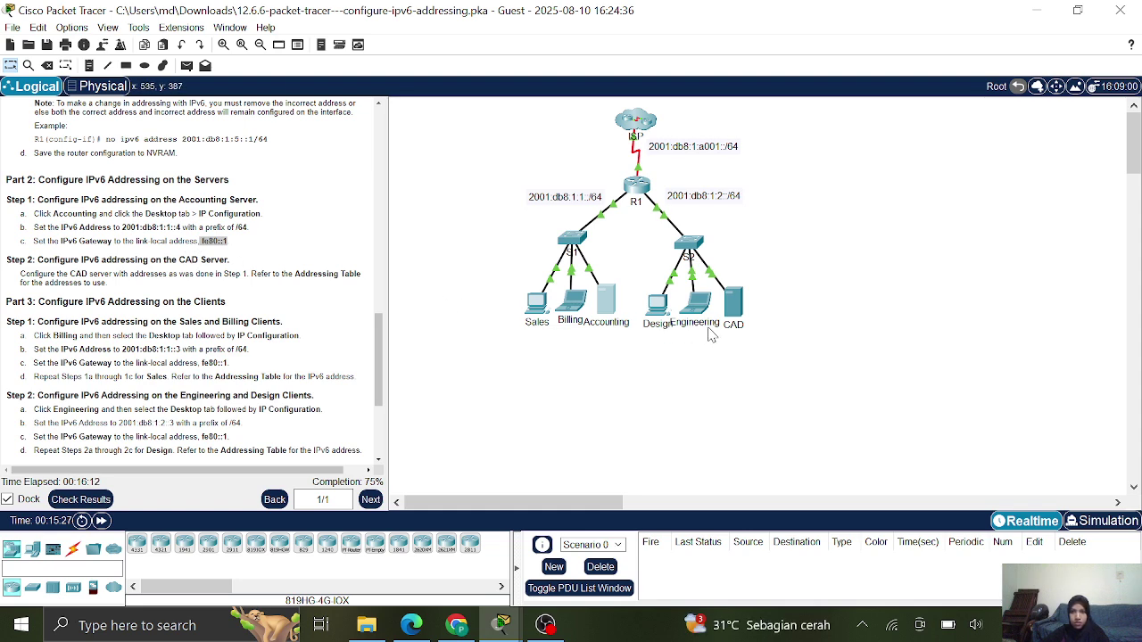
- Open the CAD server's IP Configuration with the Addressing Table in view in the instructions
click(733, 308)
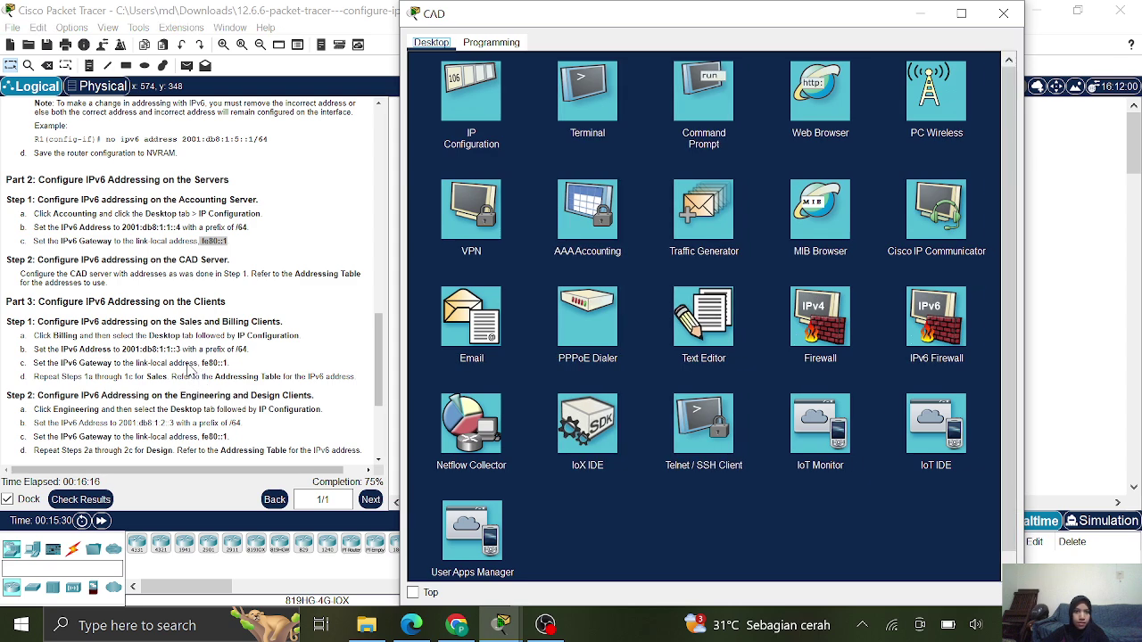
scroll(191, 372, up, 15)
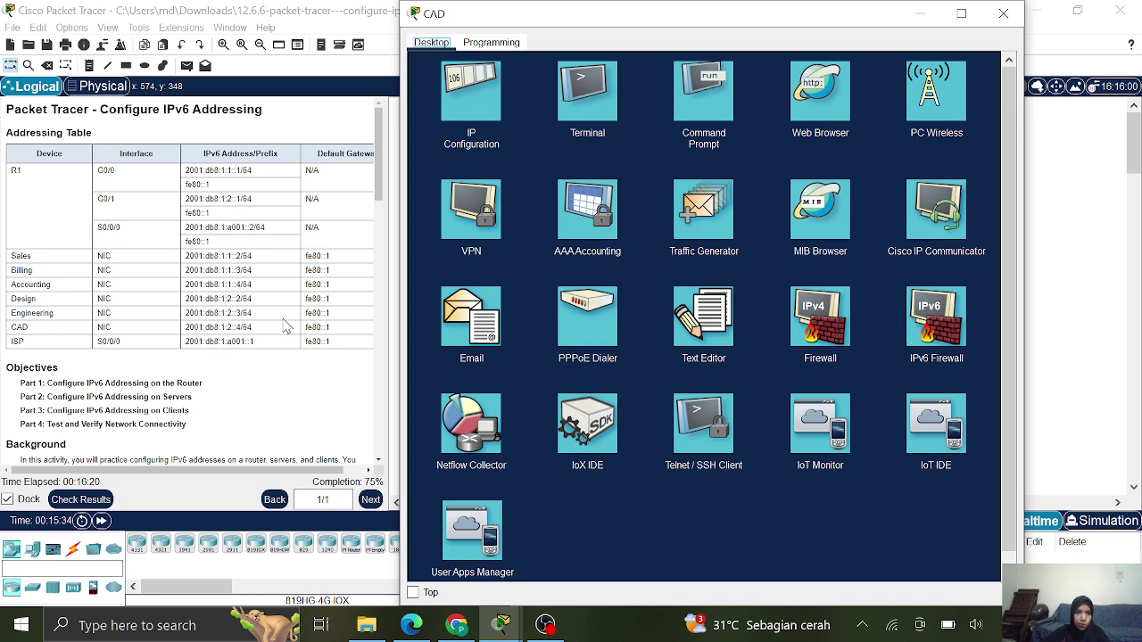
click(455, 100)
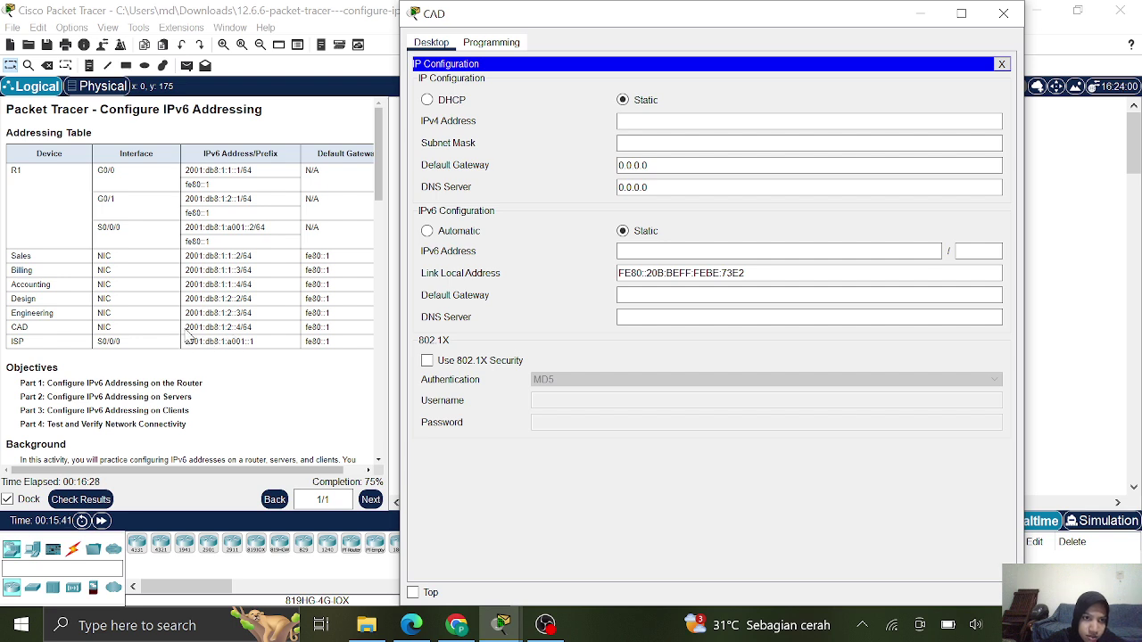
- Copy CAD's address and gateway entries together from the Addressing Table and paste them as the CAD server's IPv6 address
drag(186, 327, 331, 323)
right_click(318, 327)
click(343, 337)
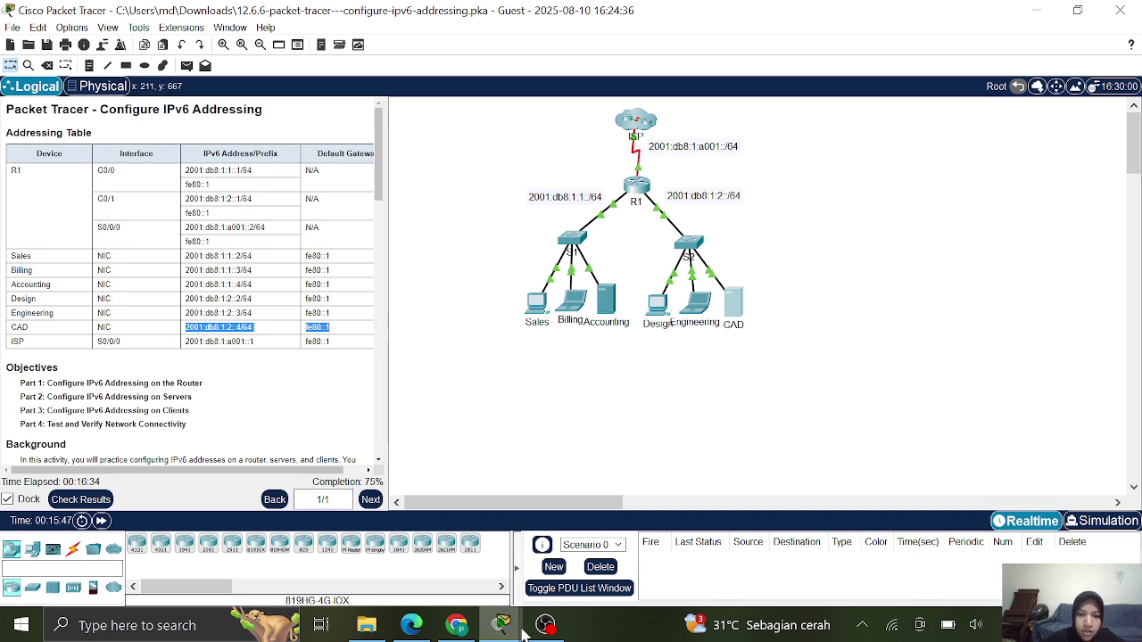
mouse_move(524, 631)
click(662, 536)
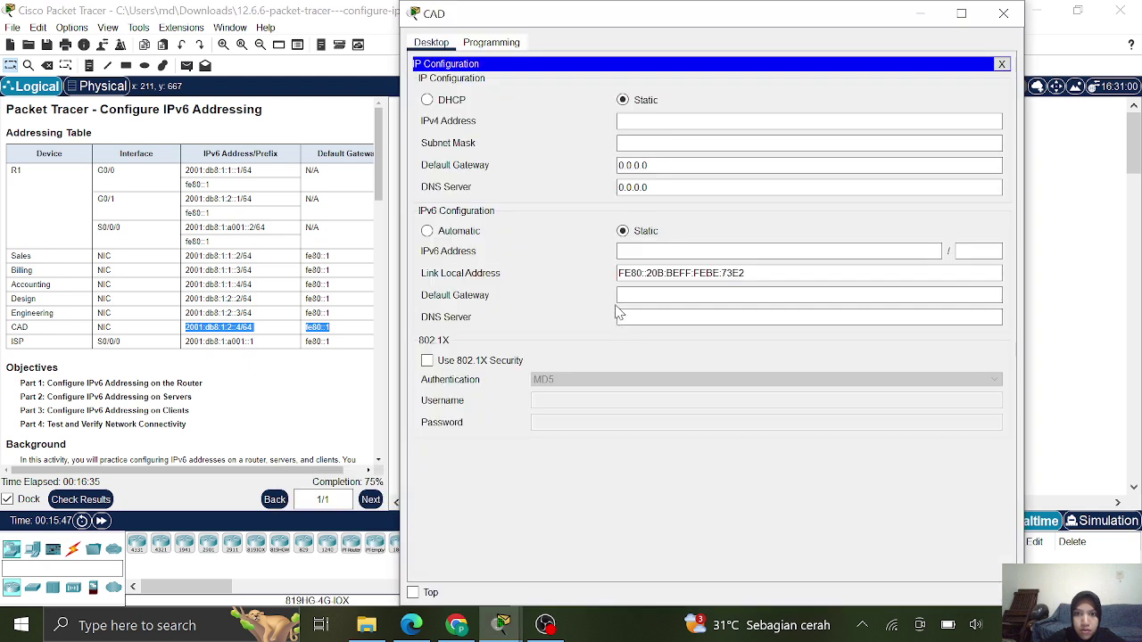
right_click(639, 253)
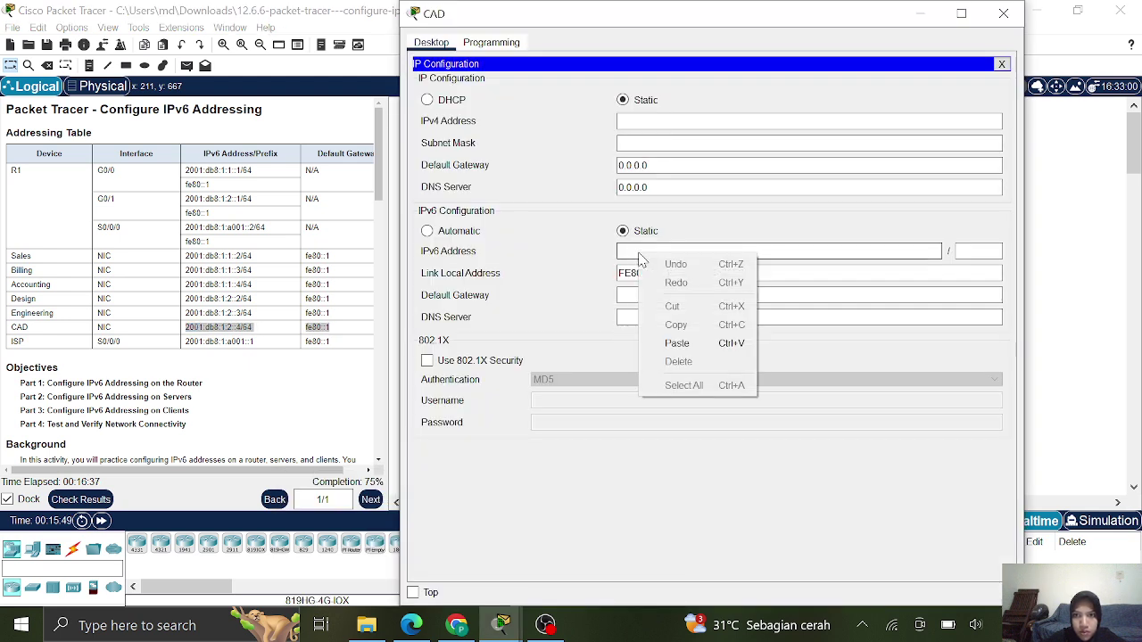
click(676, 343)
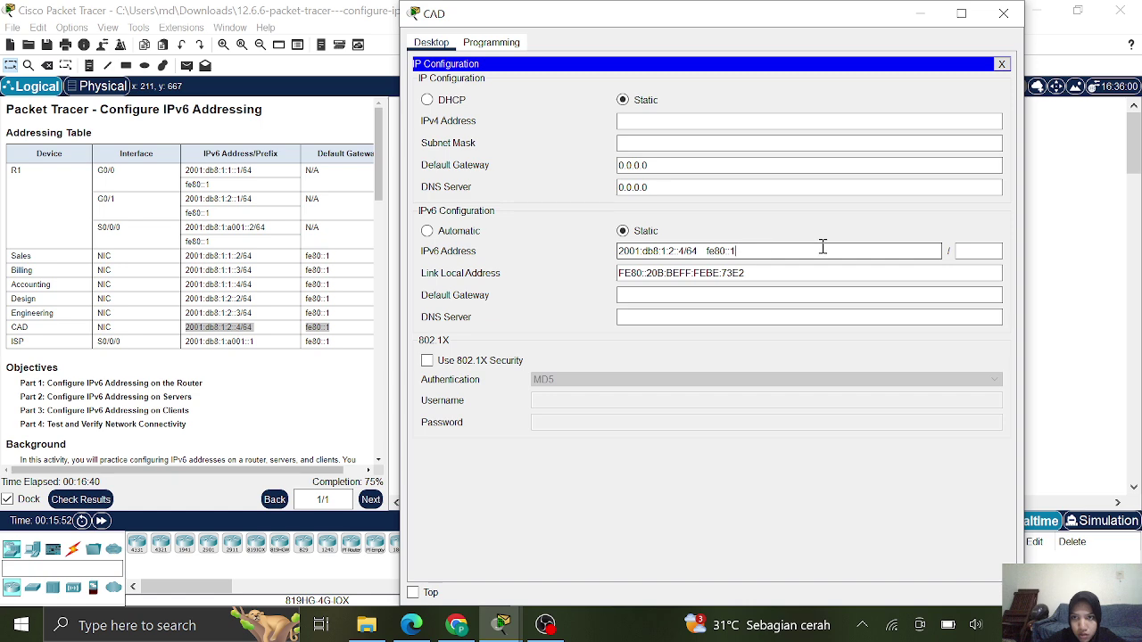
- Copy and remove the trailing "64 fe80::1" from CAD's IPv6 address, leaving 2001:db8:1:2::4/, and try a prefix length of 64
drag(739, 250, 689, 245)
click(735, 251)
right_click(693, 249)
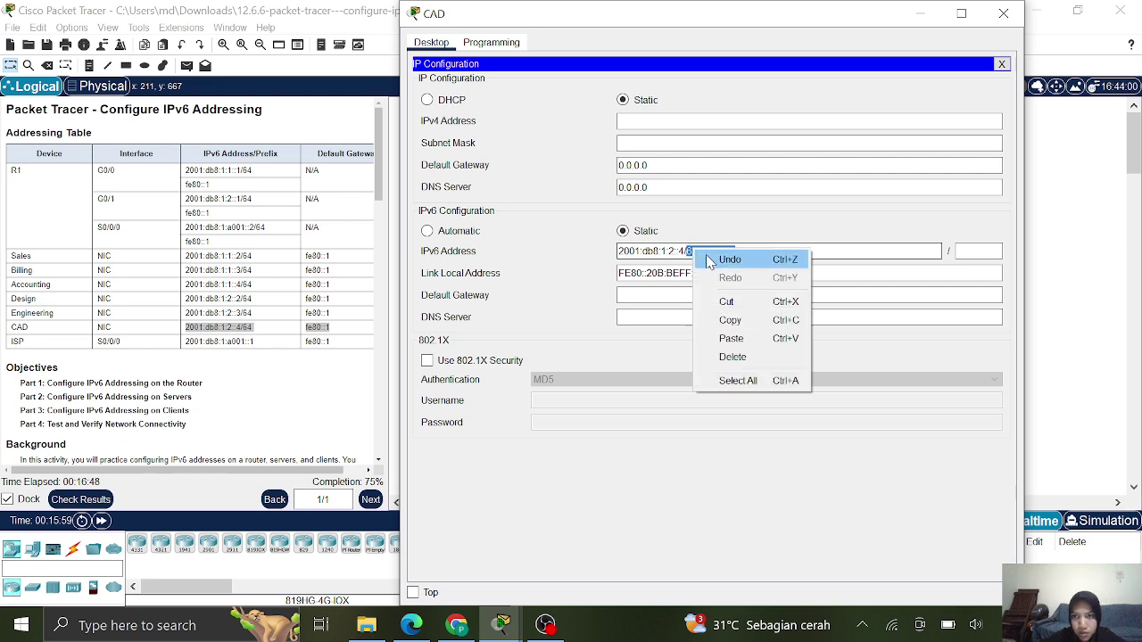
click(730, 316)
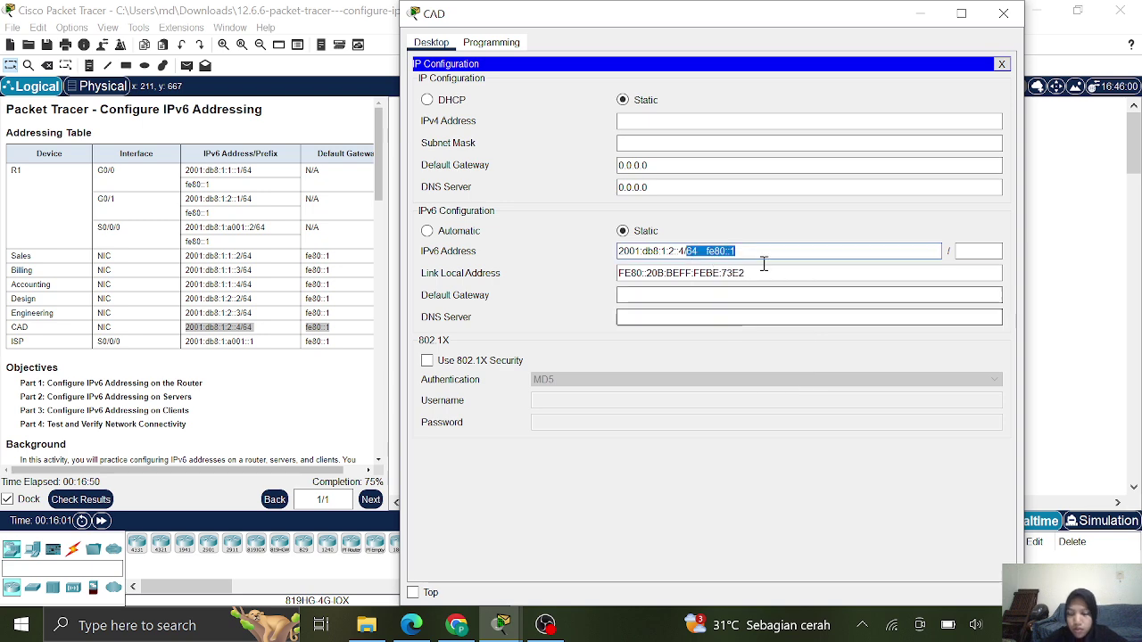
key(Delete)
click(961, 252)
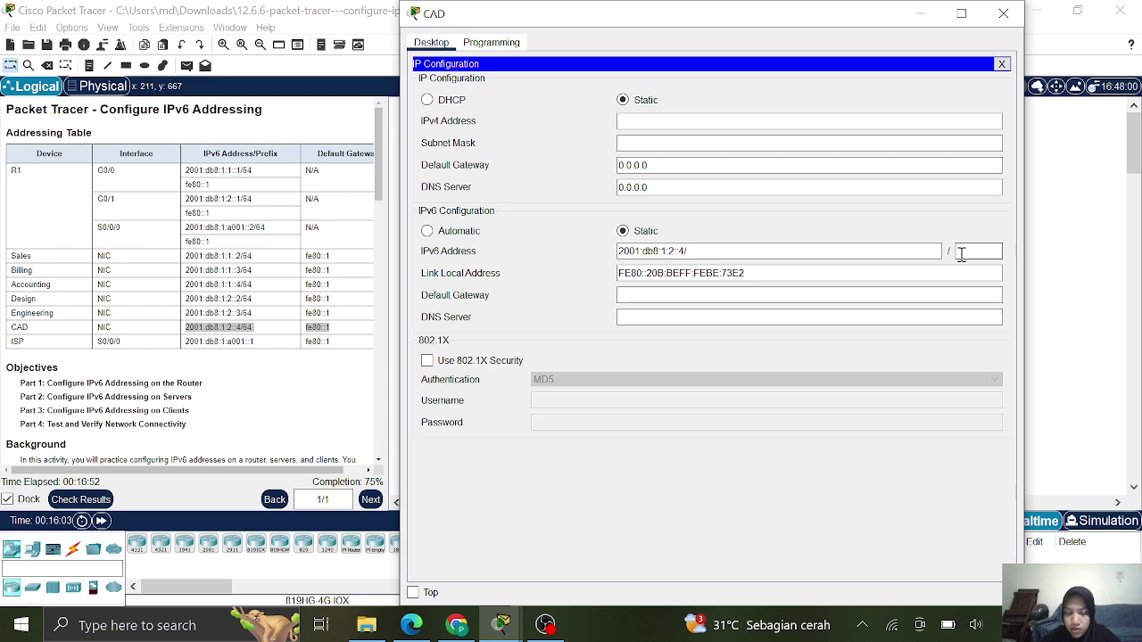
click(707, 300)
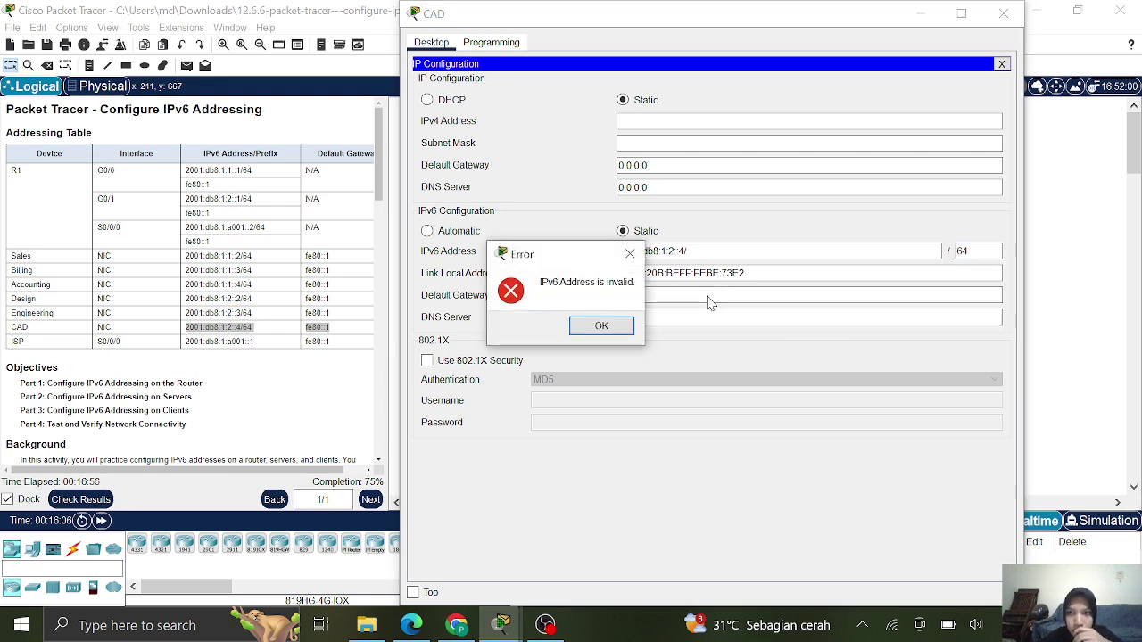
click(615, 330)
- Paste the copied text "64 fe80::1" into CAD's empty IPv6 address field
click(648, 253)
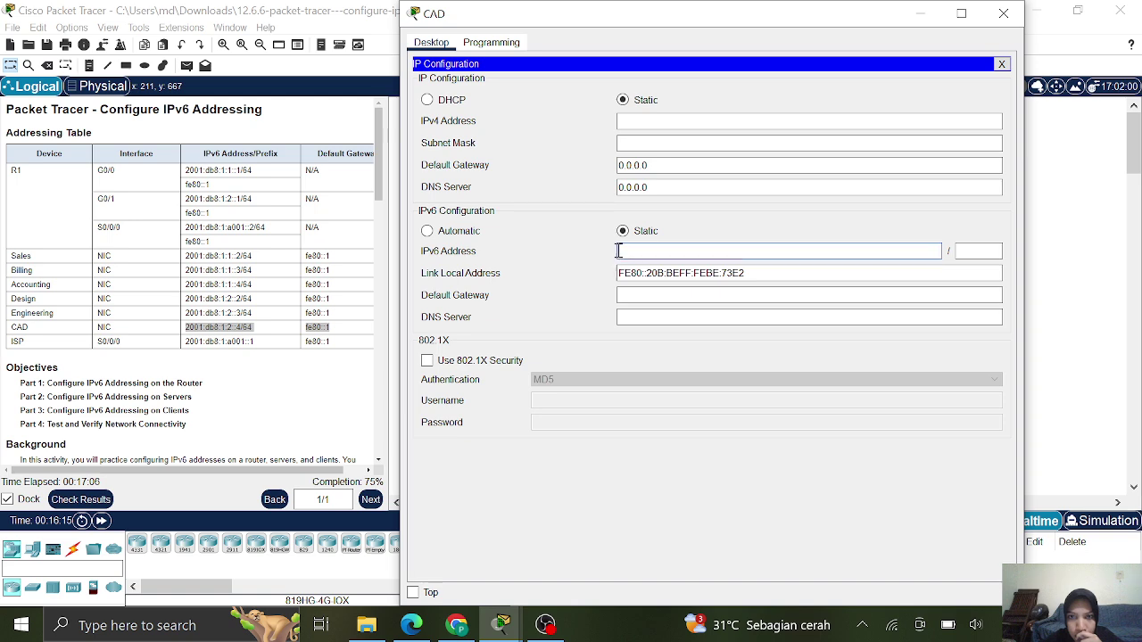
right_click(633, 253)
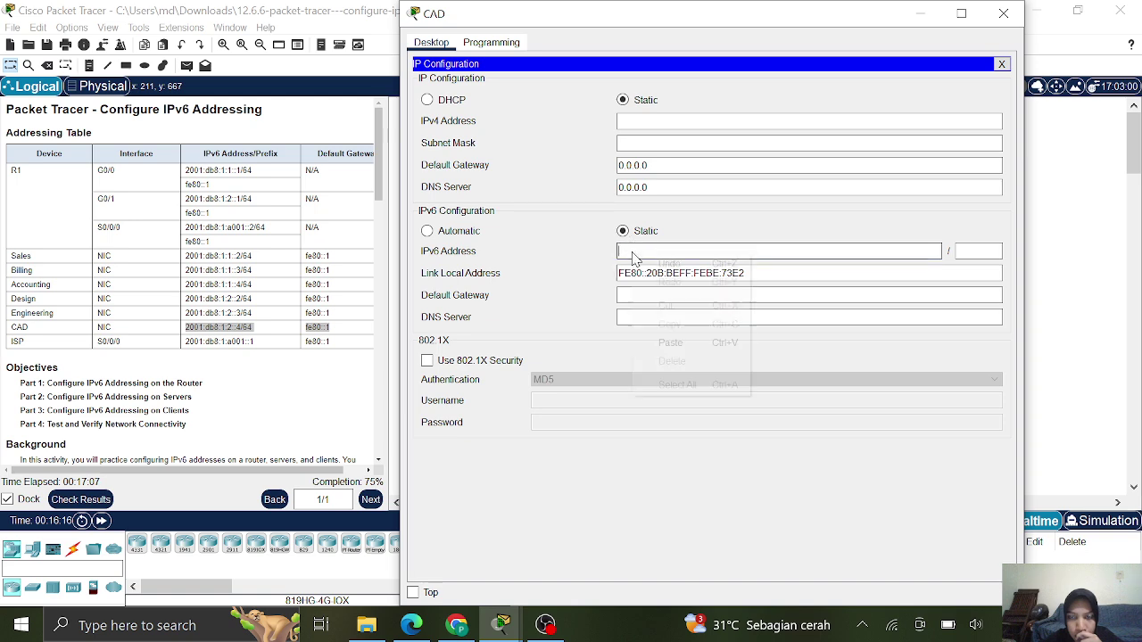
click(671, 343)
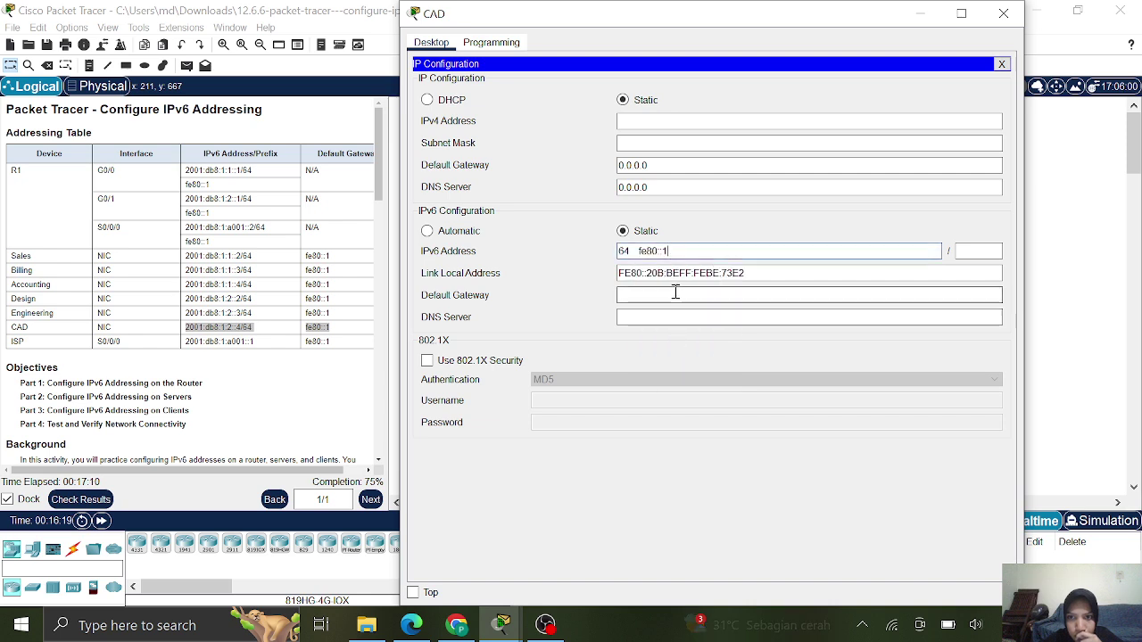
- Copy only CAD's IPv6 entry 2001:db8:1:2::4/64 from the Addressing Table and return to the CAD server's IP Configuration
click(208, 329)
right_click(203, 333)
click(186, 333)
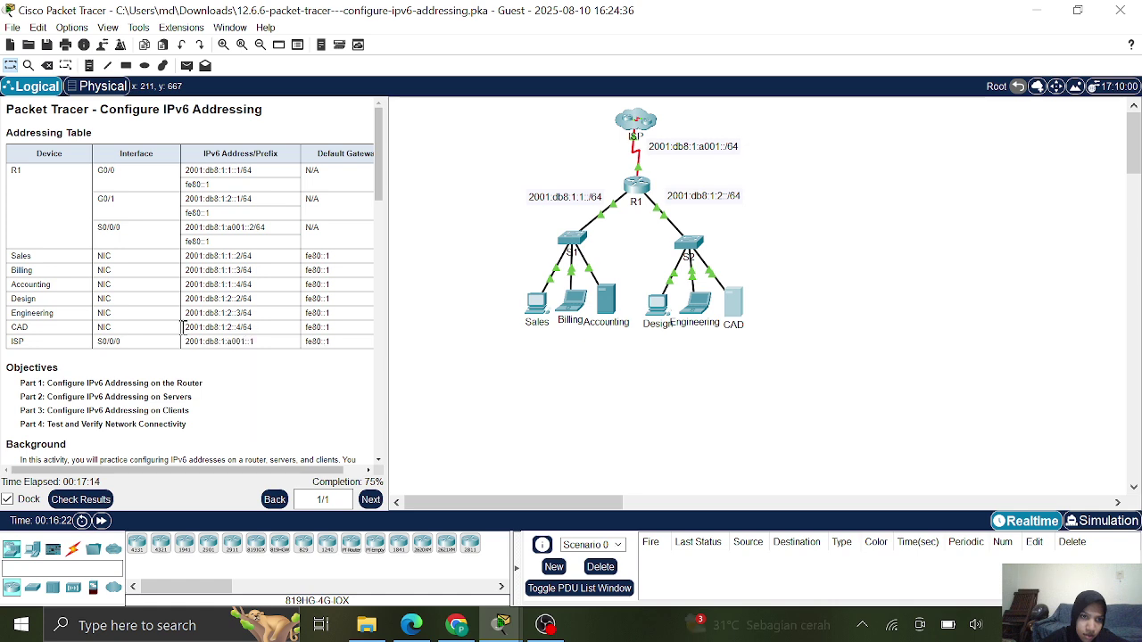
drag(185, 327, 255, 331)
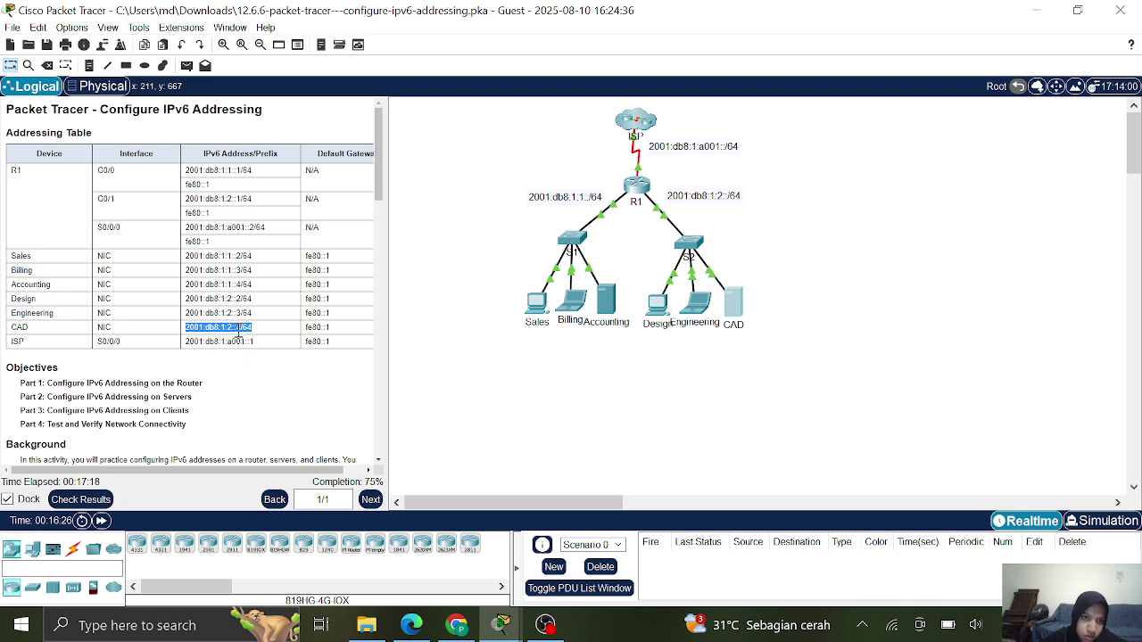
right_click(238, 332)
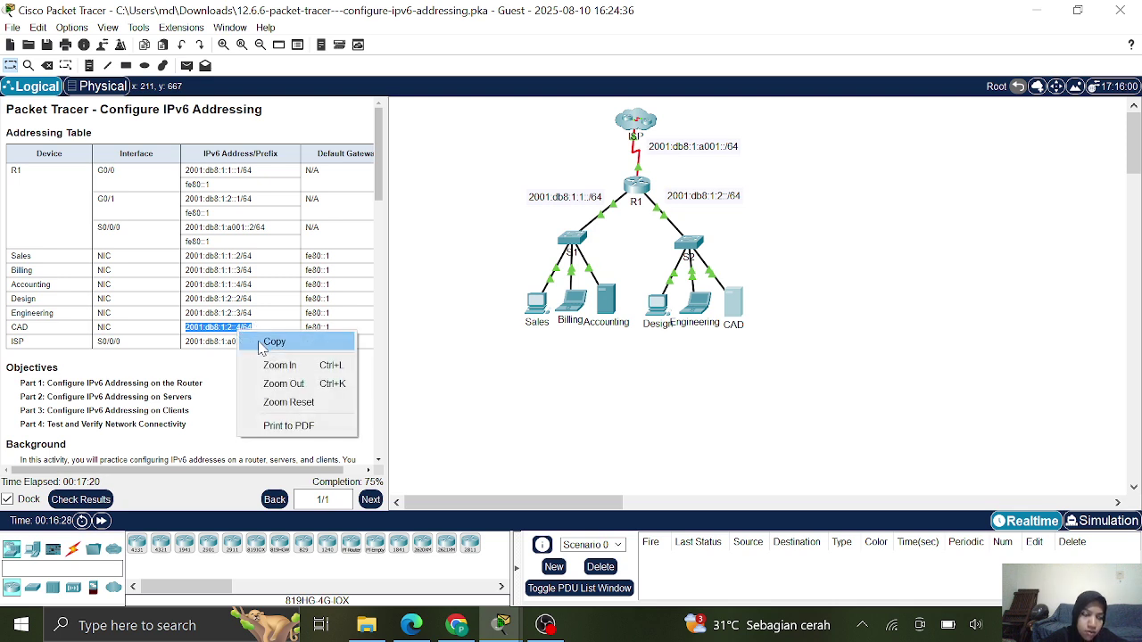
click(268, 343)
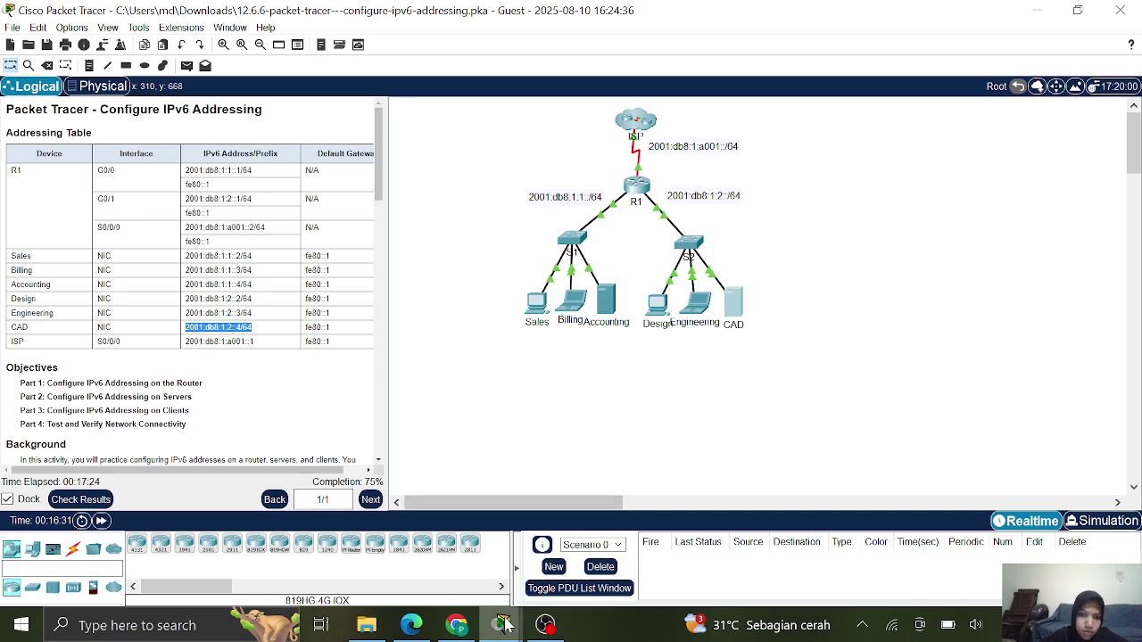
mouse_move(504, 624)
click(673, 527)
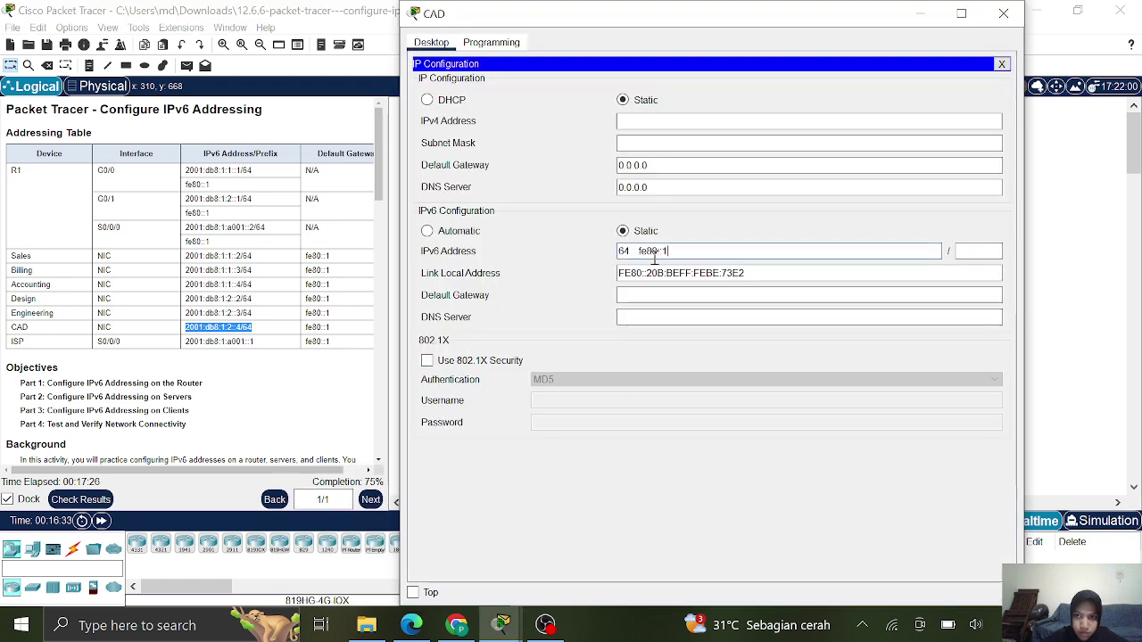
- Replace the CAD server's IPv6 address with 2001:db8:1:2::4, prefix 64, set its IPv6 gateway to fe80::1, and close the configuration
drag(669, 251, 604, 259)
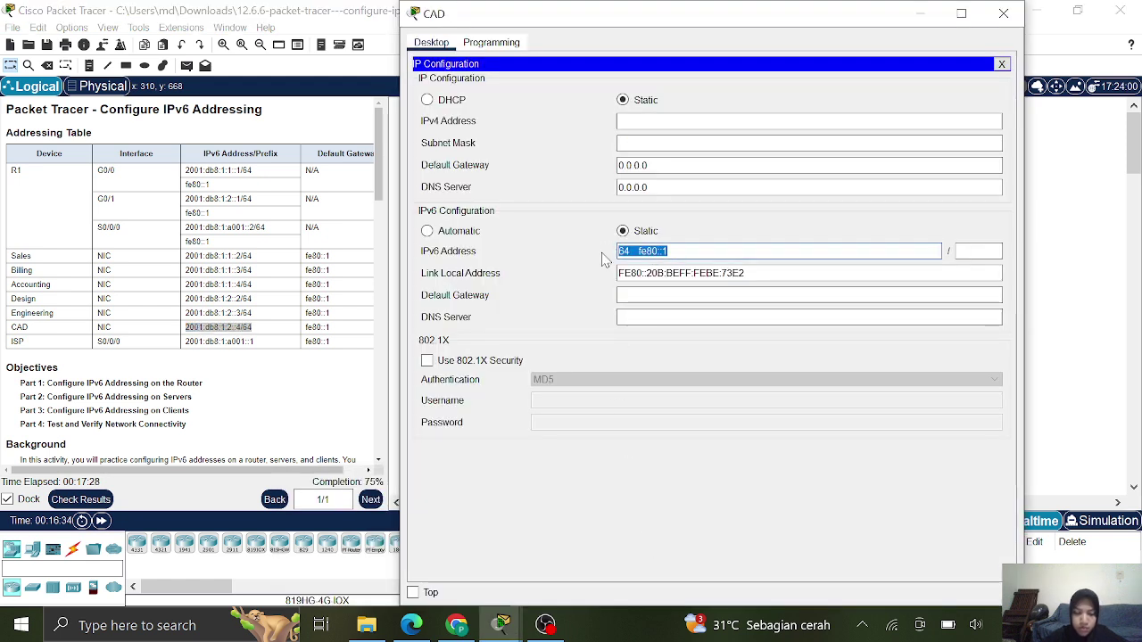
key(ctrl+v)
key(BackSpace)
key(BackSpace)
key(BackSpace)
click(962, 252)
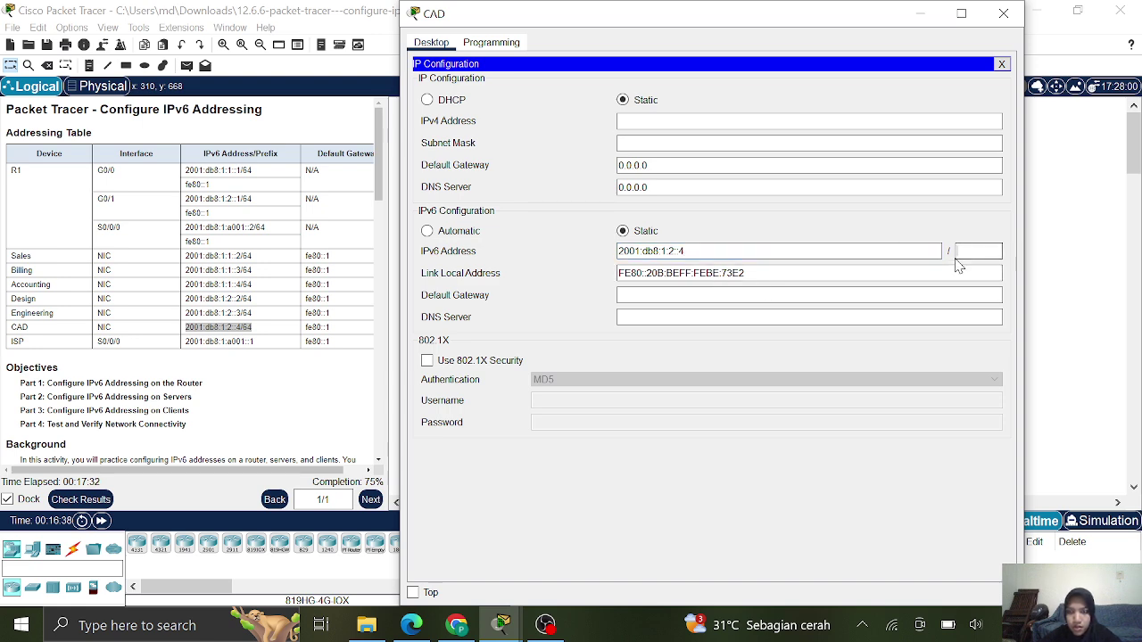
text(64)
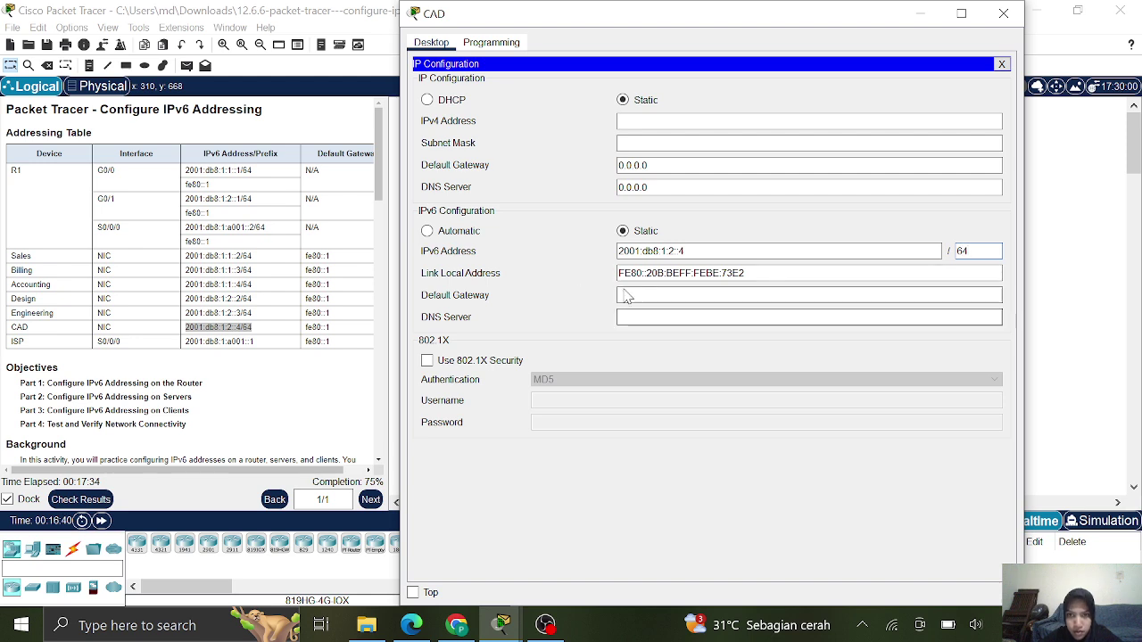
click(636, 295)
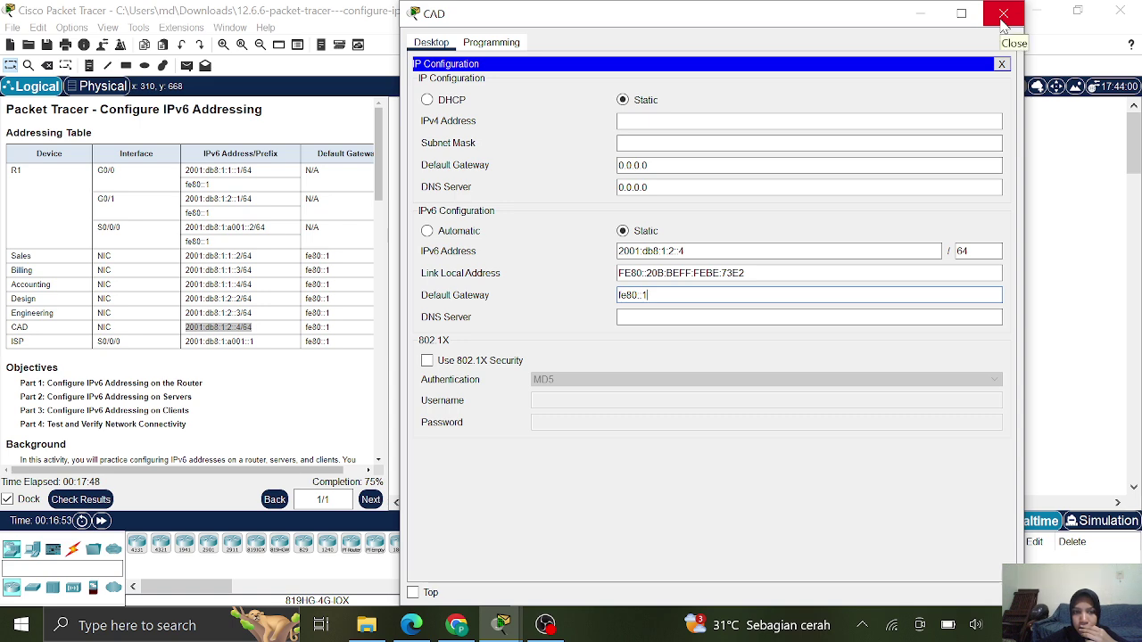
click(1003, 20)
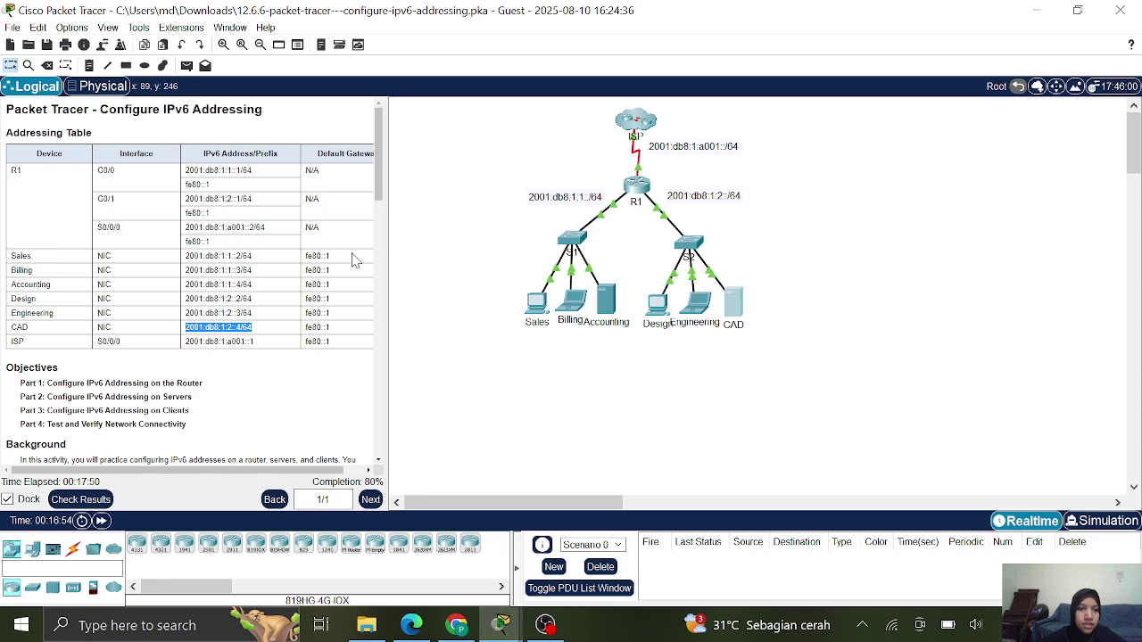
- Consult the Part 3 client instructions and open the Billing laptop's IP Configuration
scroll(239, 366, down, 15)
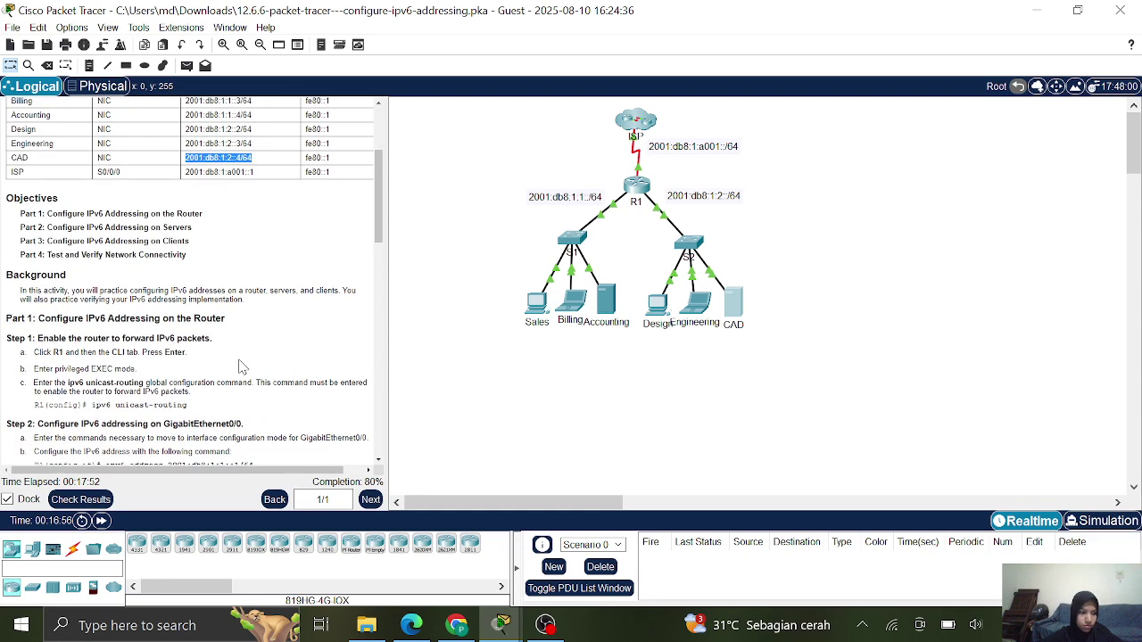
scroll(239, 360, down, 5)
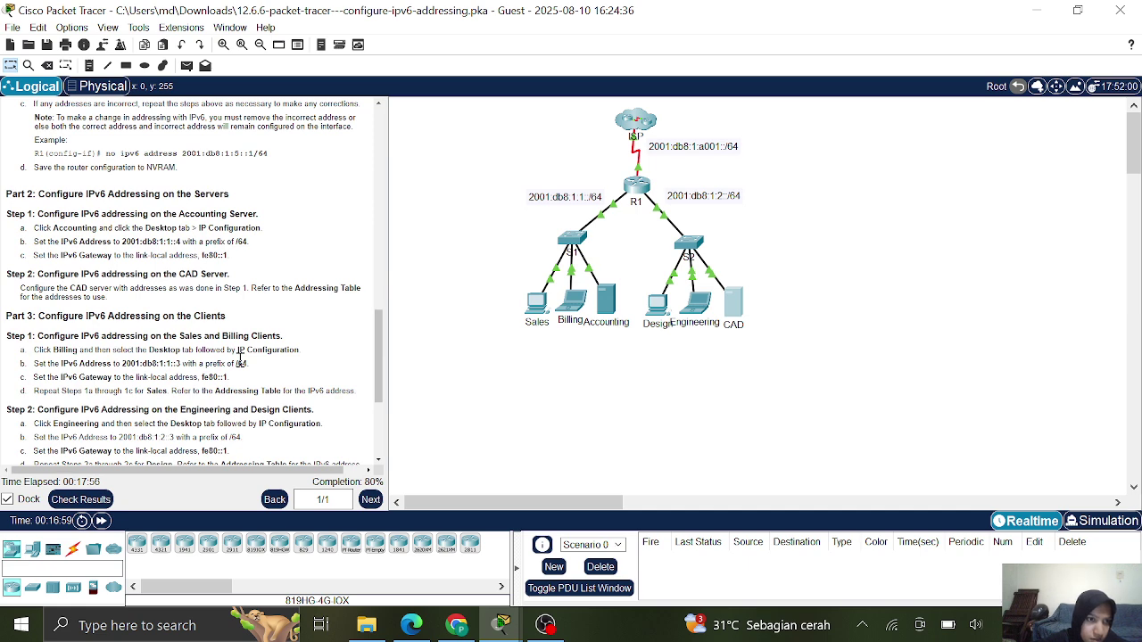
scroll(240, 360, down, 2)
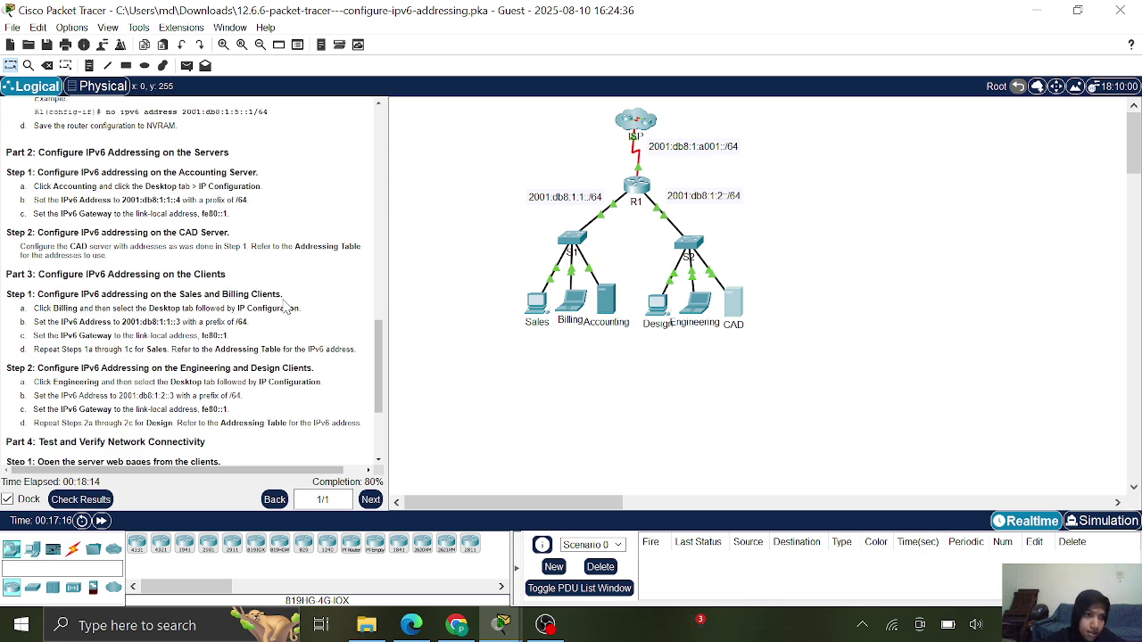
click(575, 304)
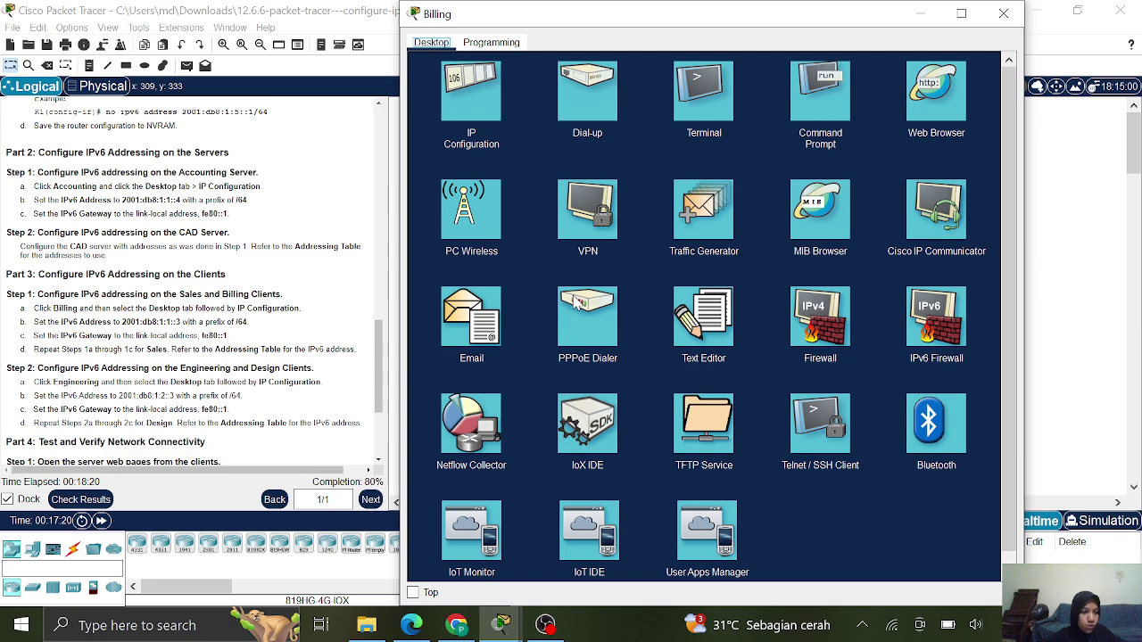
click(461, 112)
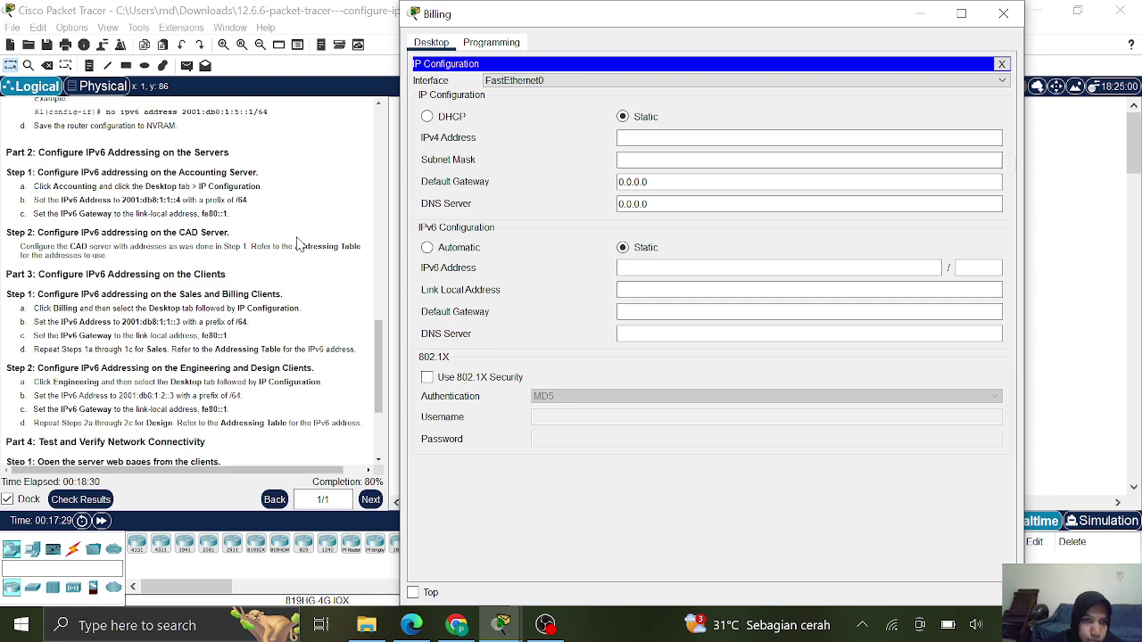
- Copy the Sales row's IPv6 entry 2001:db8:1:1::2/64 from the Addressing Table and return to Billing's IP Configuration
scroll(299, 245, up, 10)
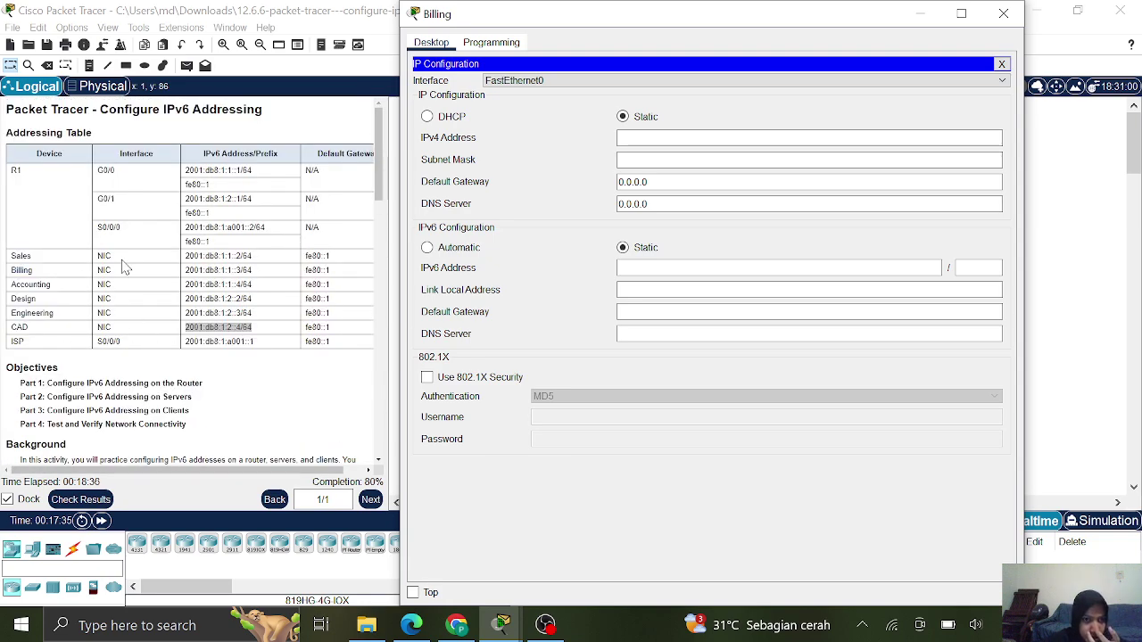
click(188, 258)
drag(186, 256, 250, 254)
right_click(239, 253)
click(263, 265)
mouse_move(503, 625)
click(644, 550)
- Paste the copied entry as Billing's IPv6 address, trimmed to 2001:db8:1:1::2, and set its prefix length to 64
click(688, 263)
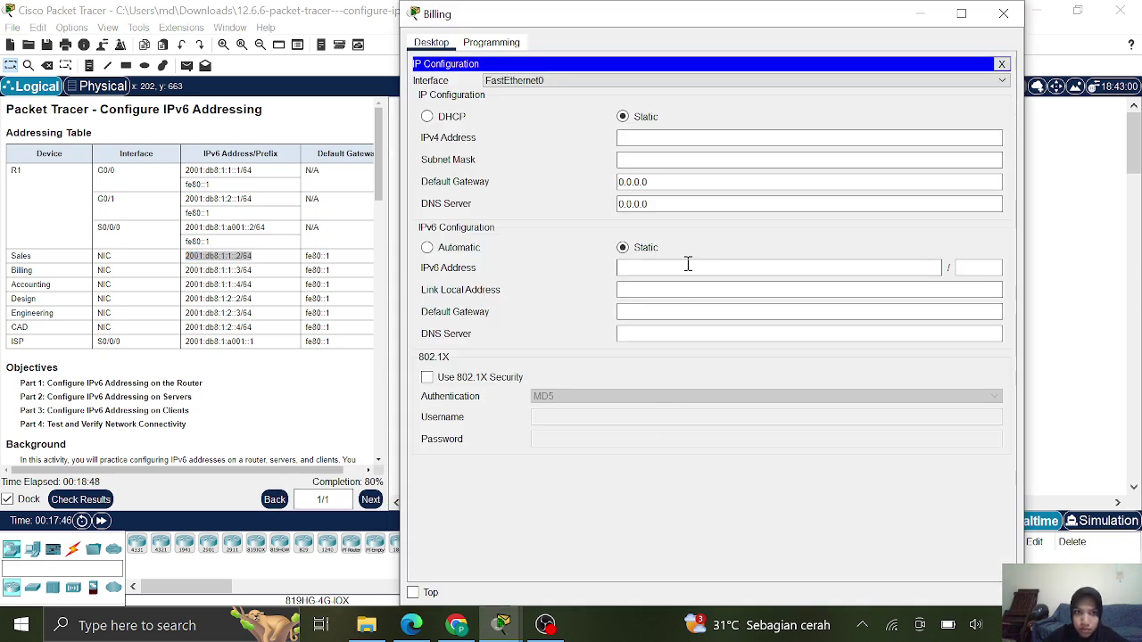
right_click(688, 264)
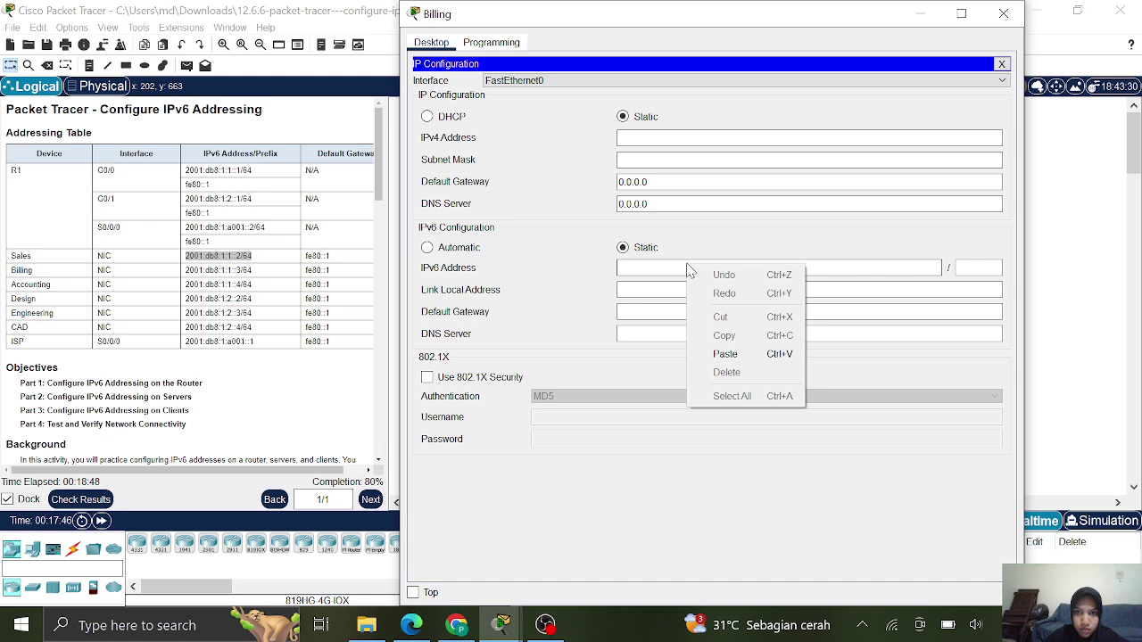
click(739, 355)
key(BackSpace)
key(BackSpace)
key(BackSpace)
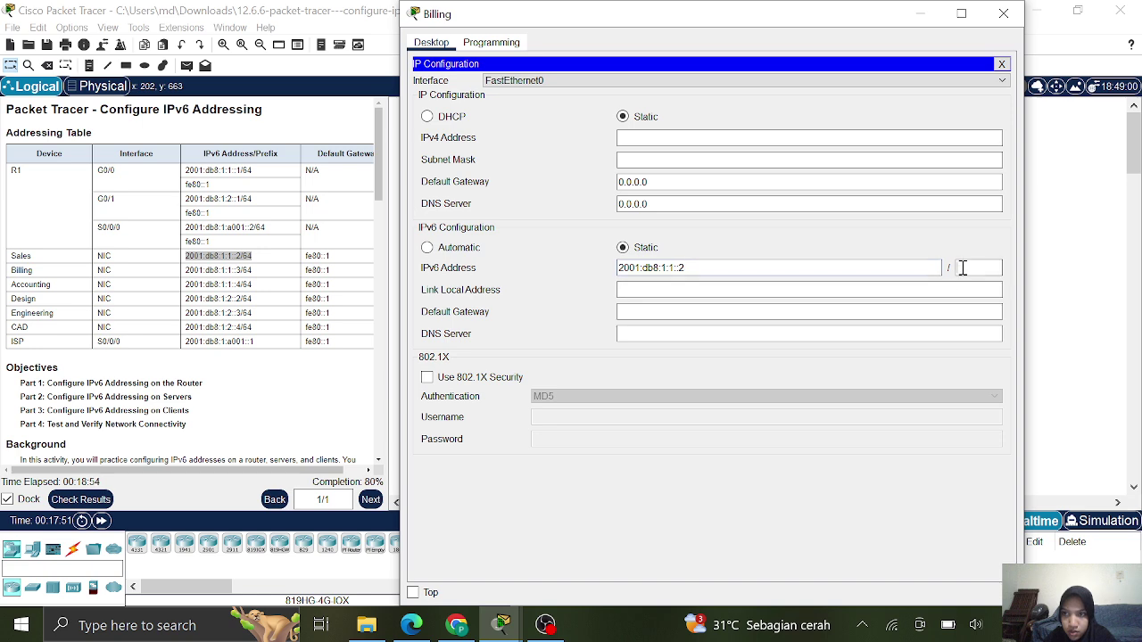
click(963, 267)
text(64)
- Set Billing's IPv6 default gateway to fe80::1 and close its configuration
click(756, 311)
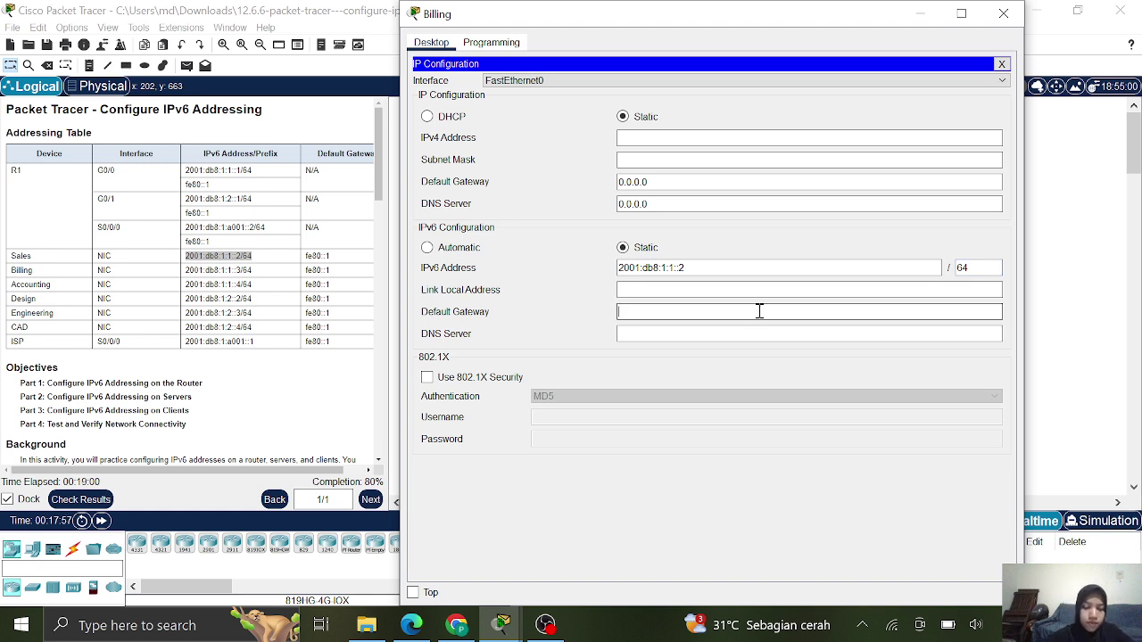
text(fe80)
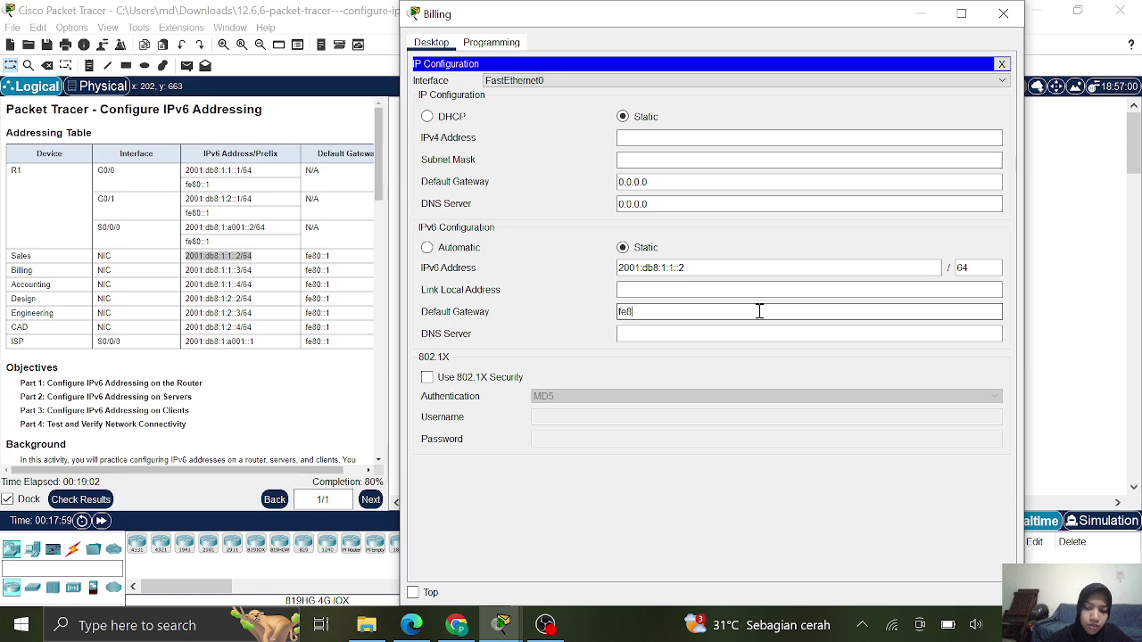
text(::1)
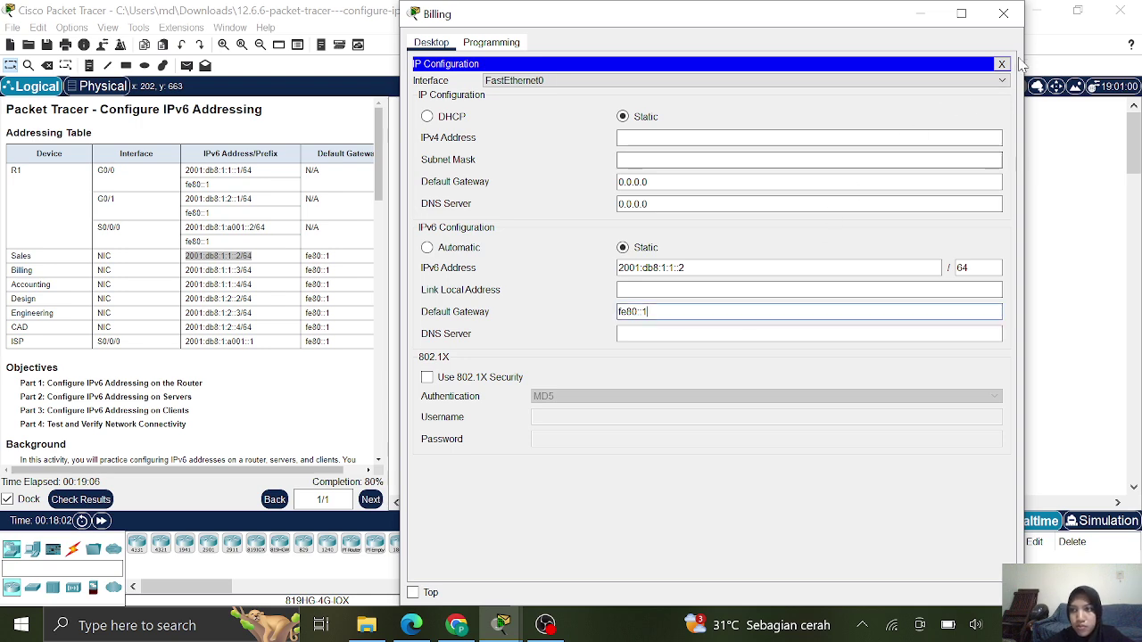
click(1003, 13)
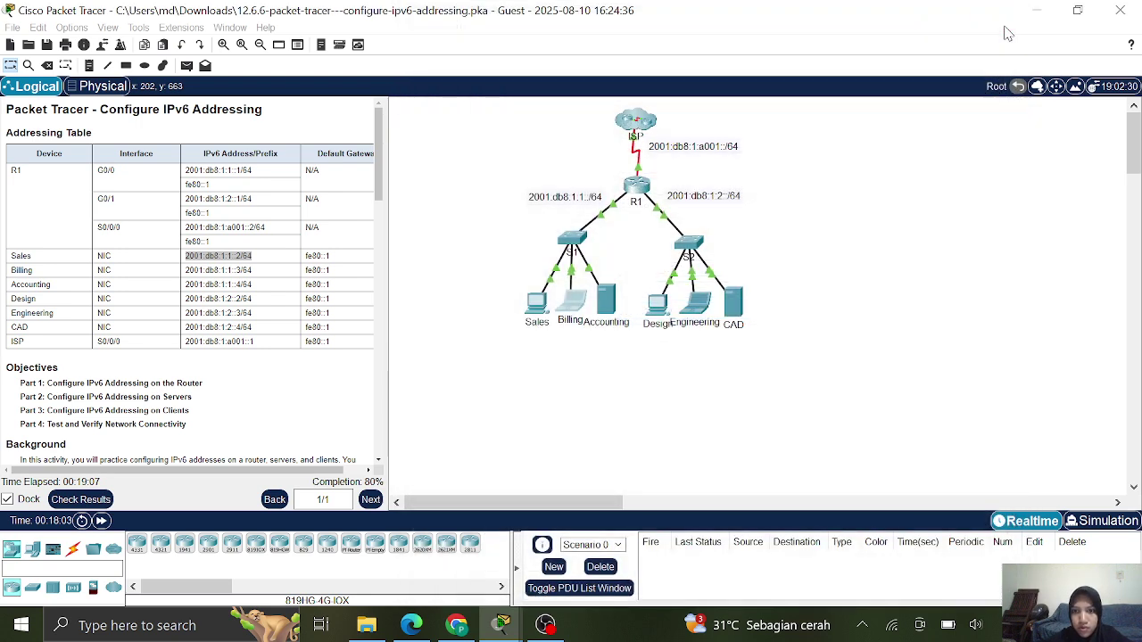
- Open the Sales PC's IP Configuration and set its IPv6 address to 2001:db8:1:1::3 with prefix length 64
click(531, 308)
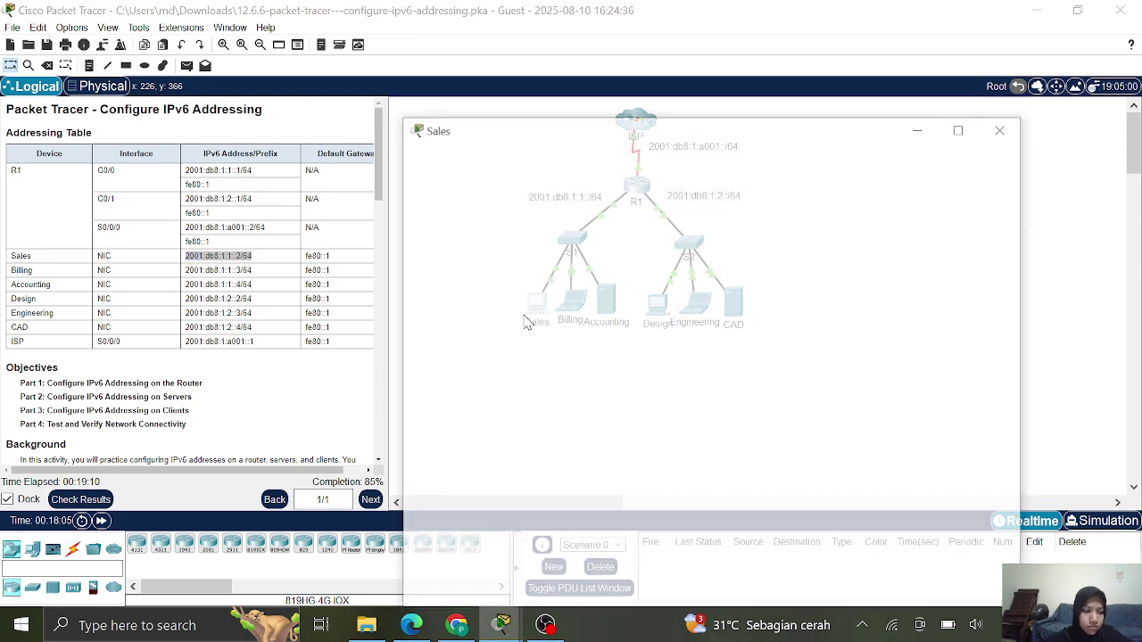
click(473, 116)
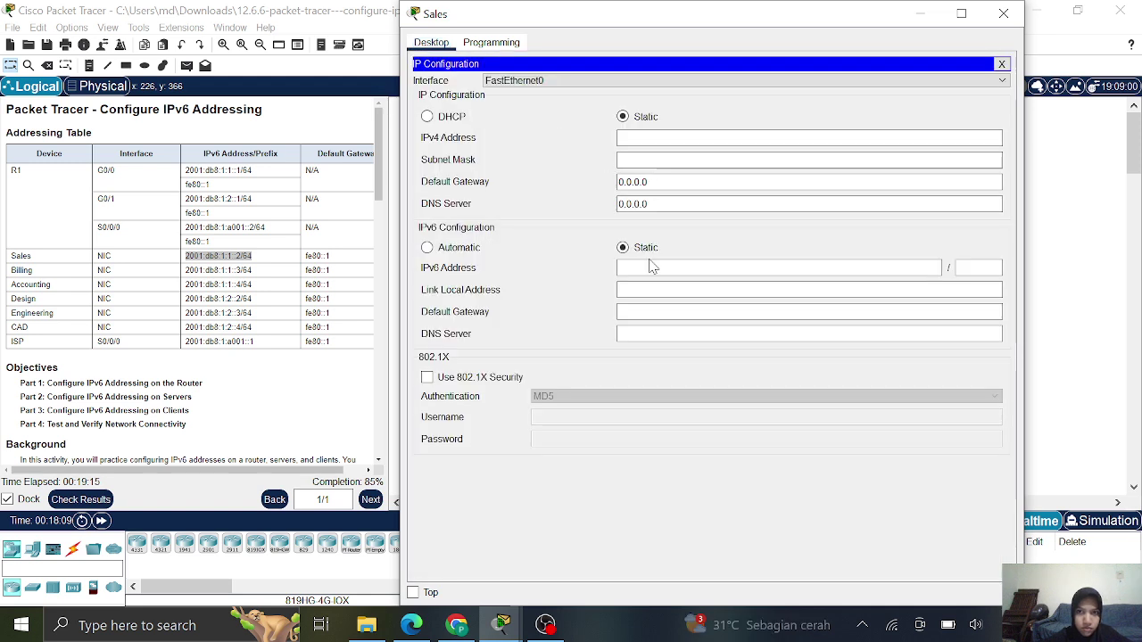
click(651, 266)
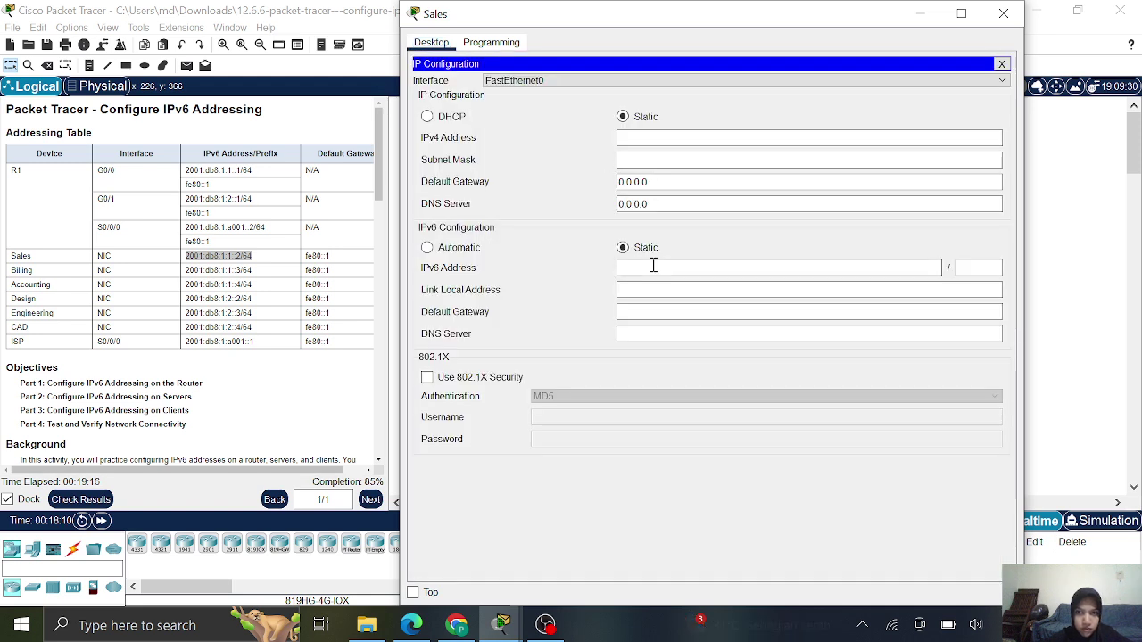
key(ctrl+v)
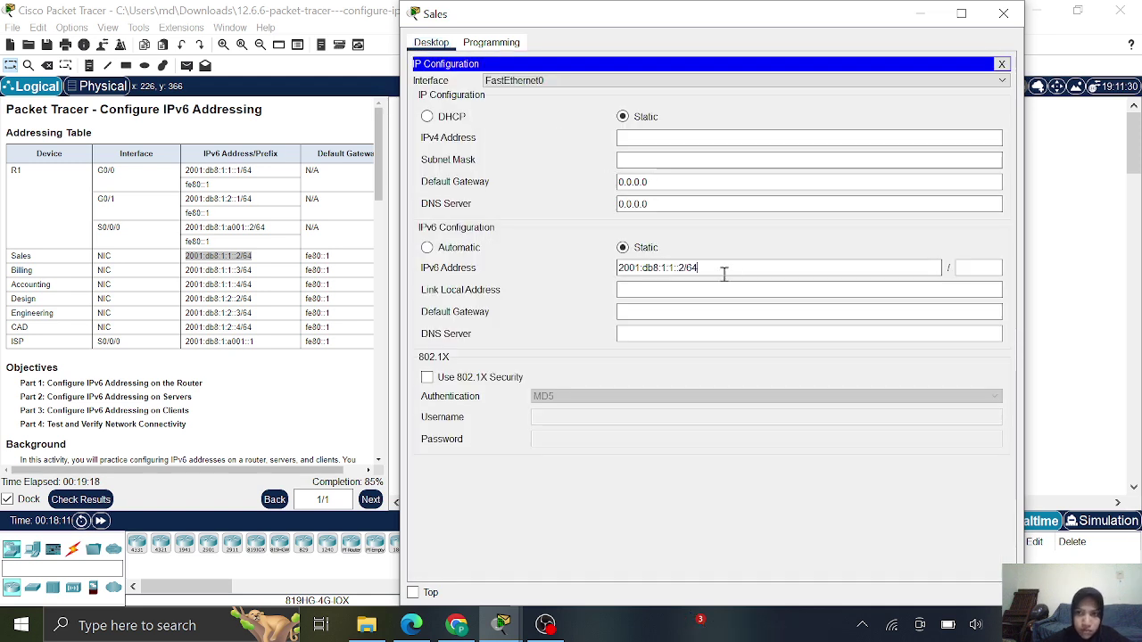
drag(701, 271, 682, 271)
key(BackSpace)
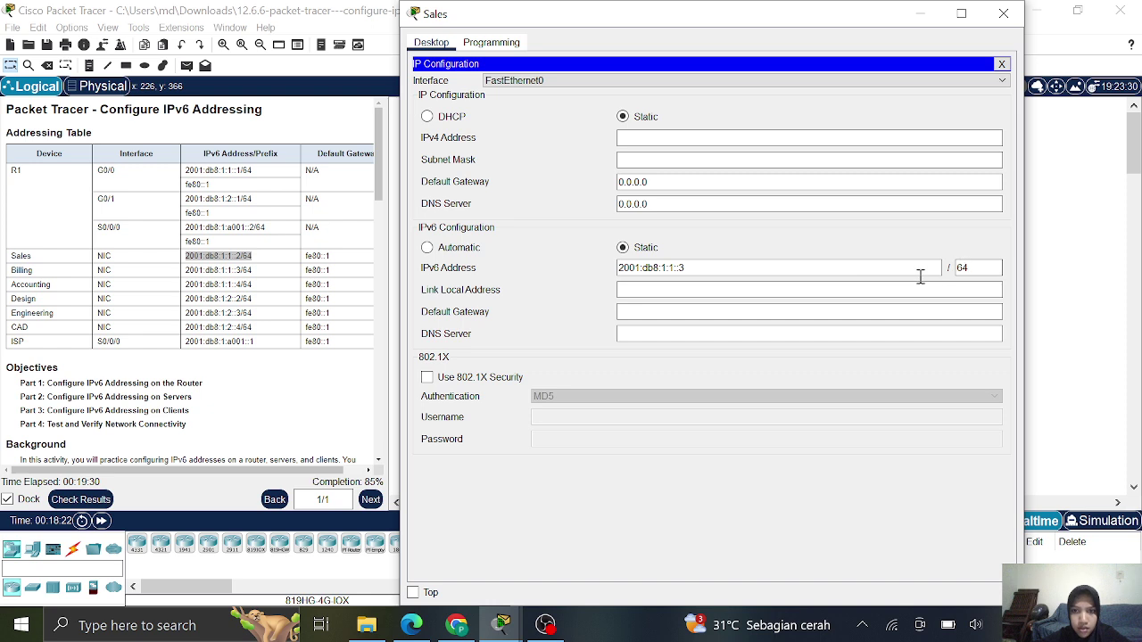
- Set the Sales PC's IPv6 default gateway to fe80::1 and close its configuration
click(767, 310)
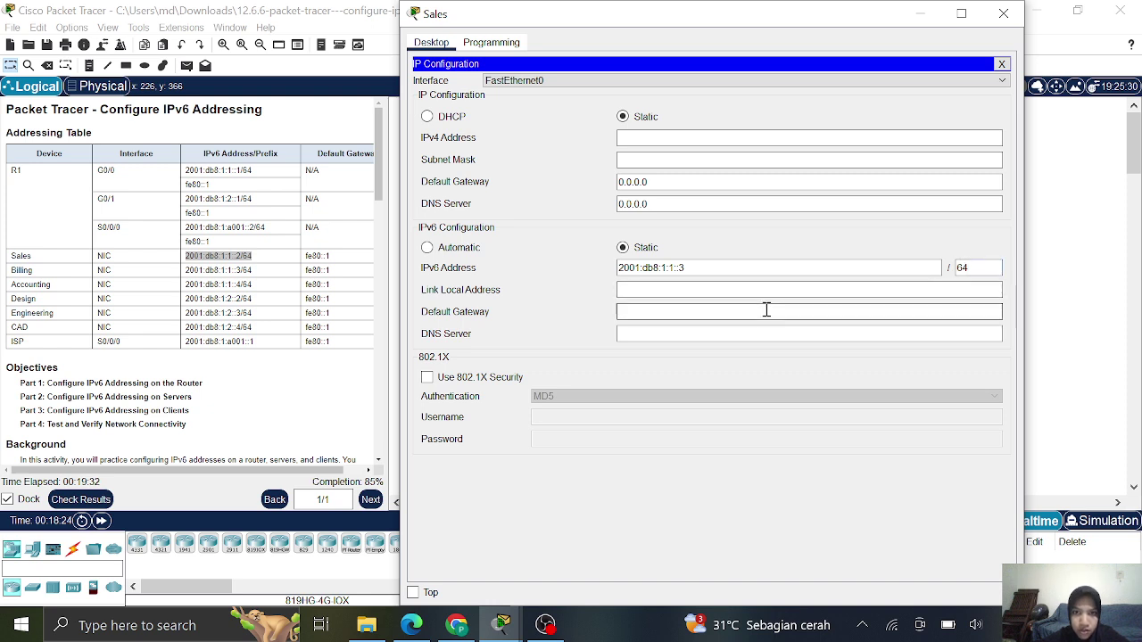
text(fe)
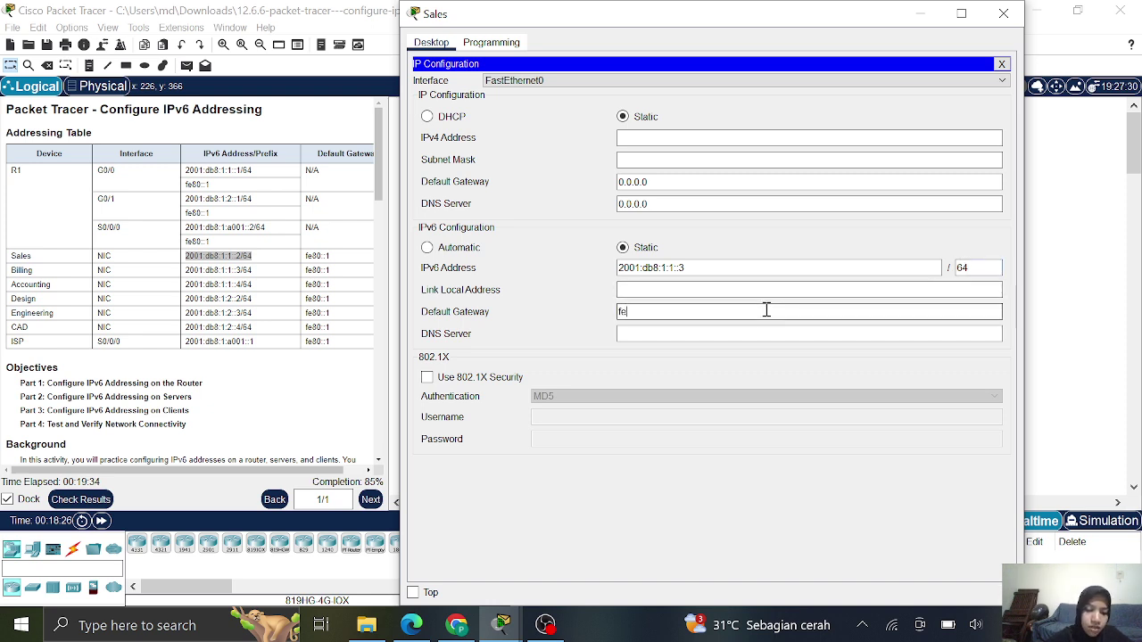
text(80)
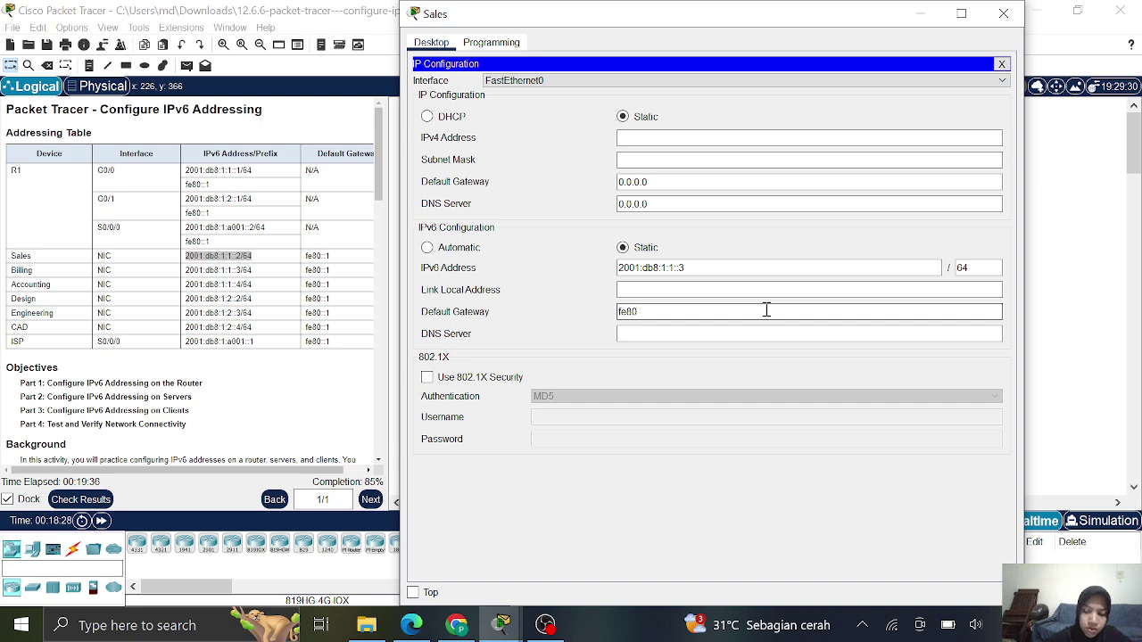
text(::1)
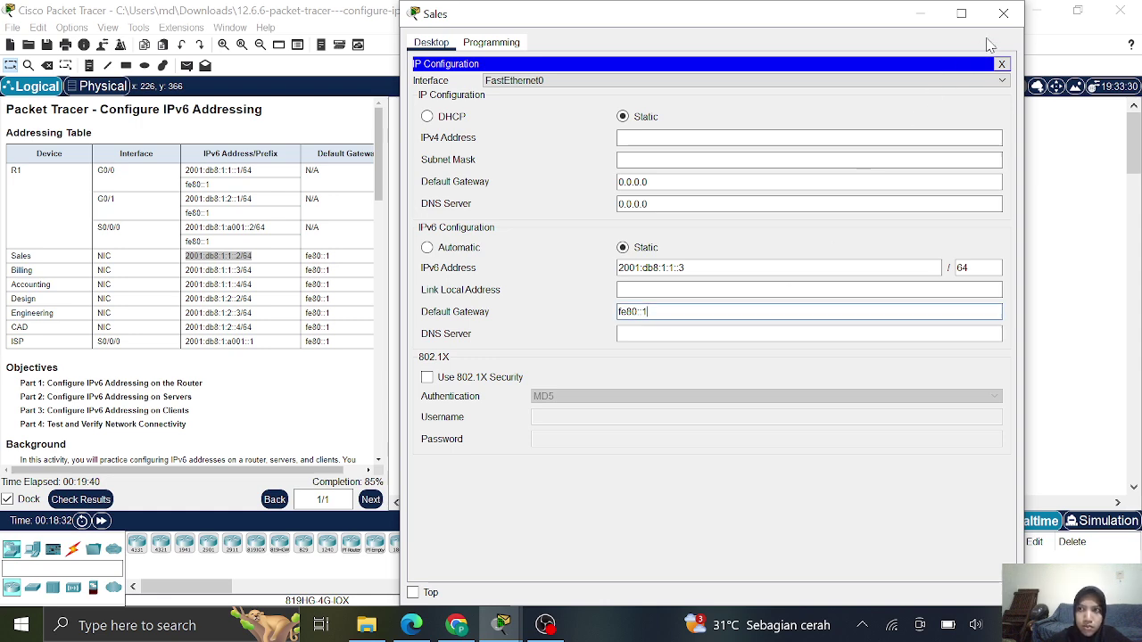
click(1004, 13)
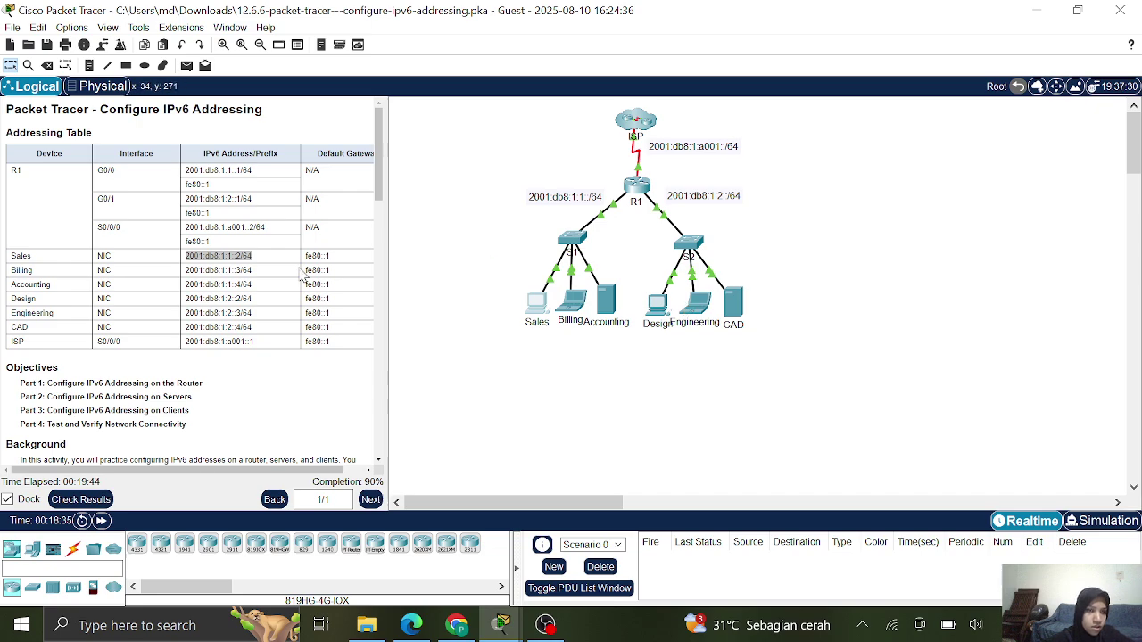
- Review the client addressing instructions and the Addressing Table, and open the Design PC's IP Configuration
scroll(243, 282, down, 10)
scroll(243, 282, down, 12)
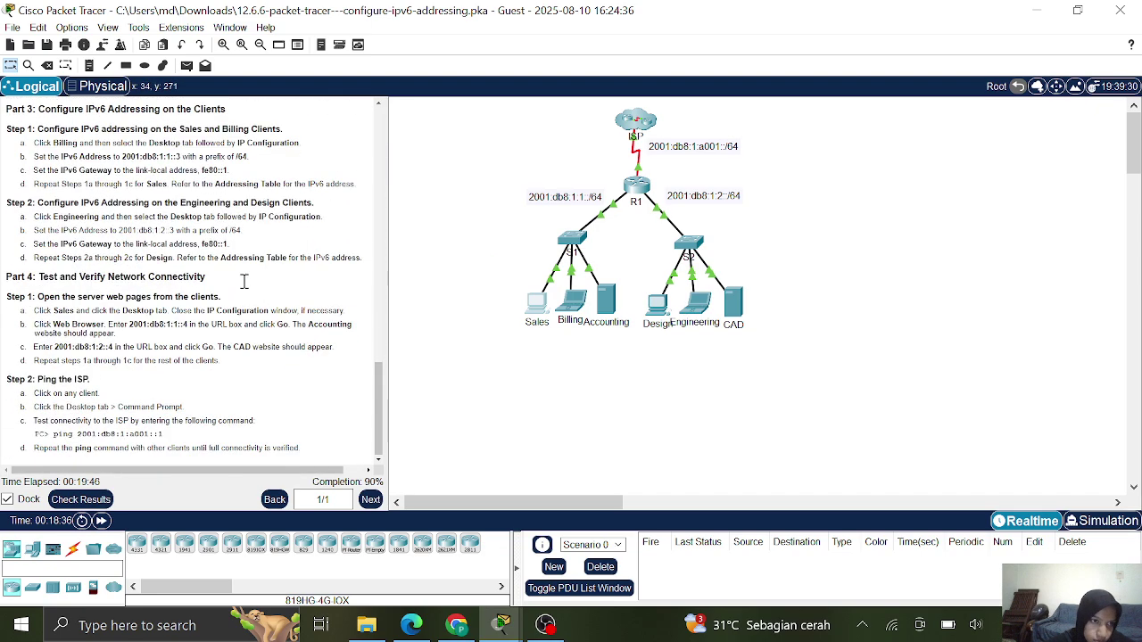
scroll(244, 282, up, 3)
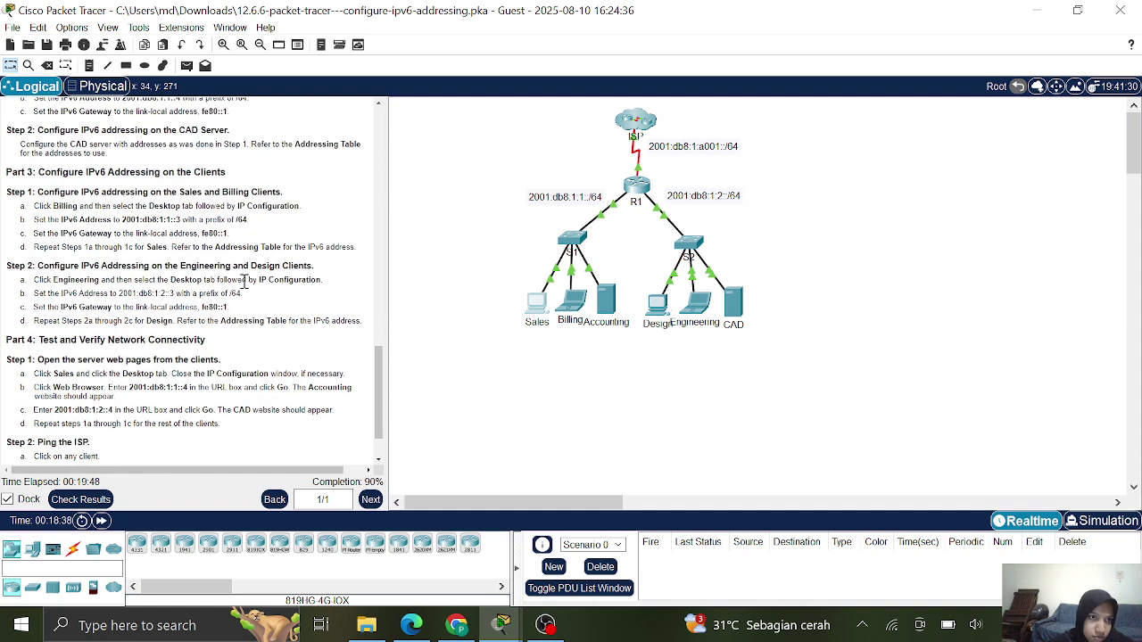
scroll(244, 282, up, 1)
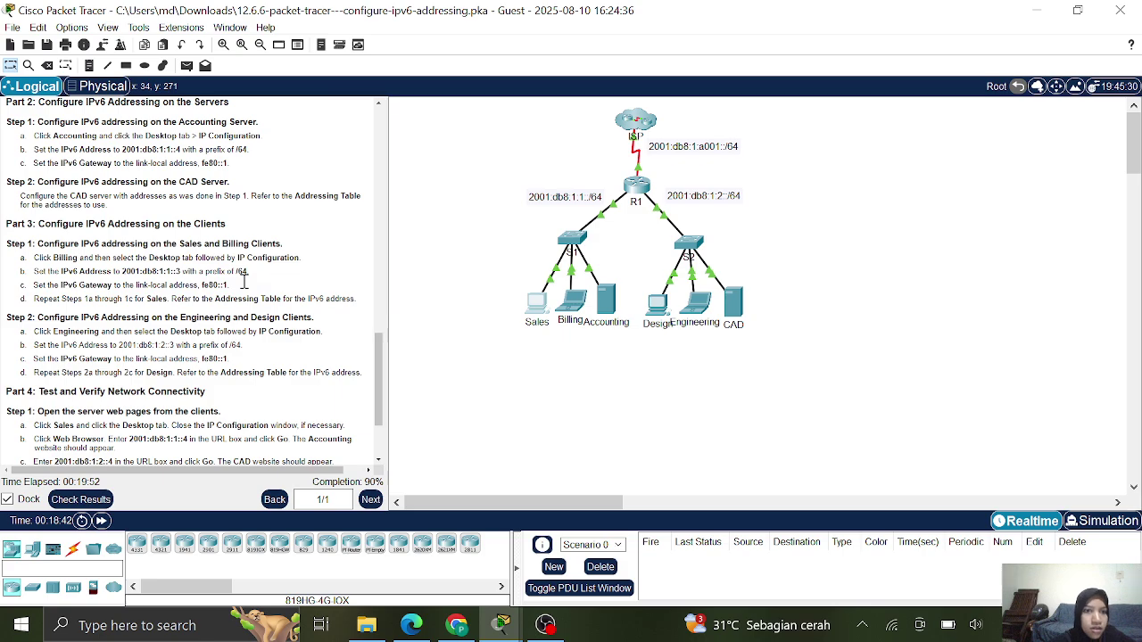
scroll(244, 282, up, 15)
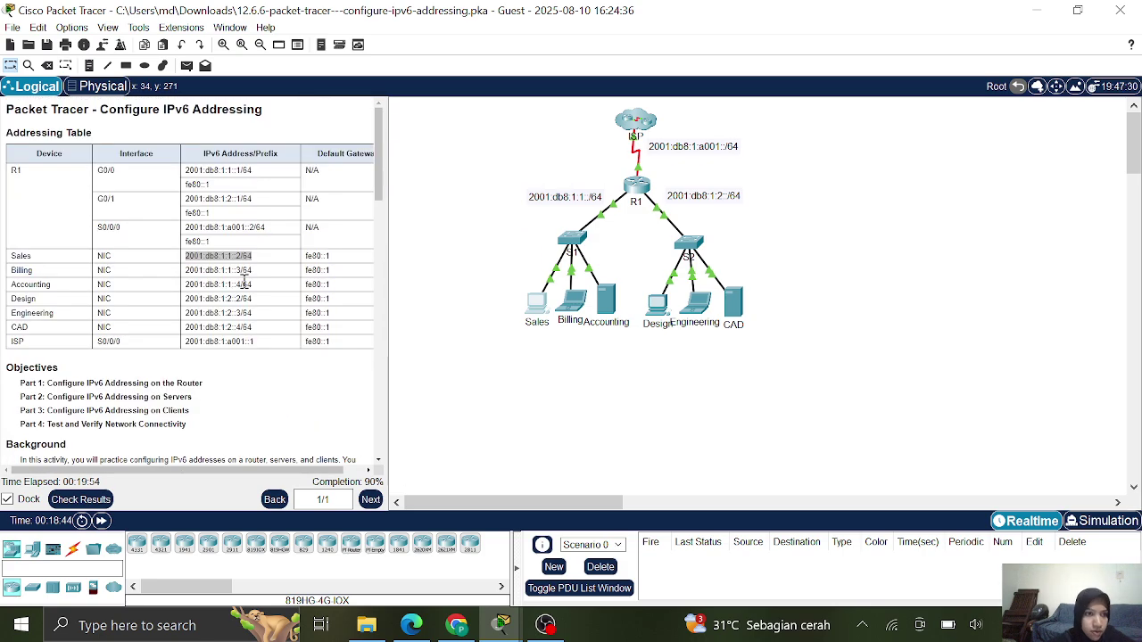
click(661, 317)
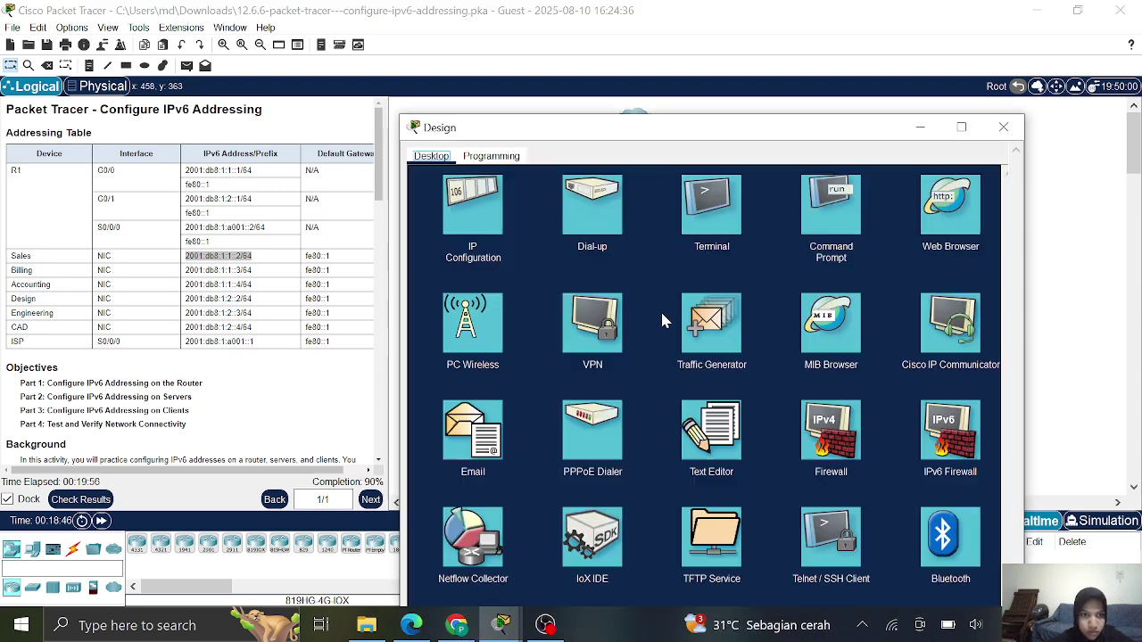
click(468, 81)
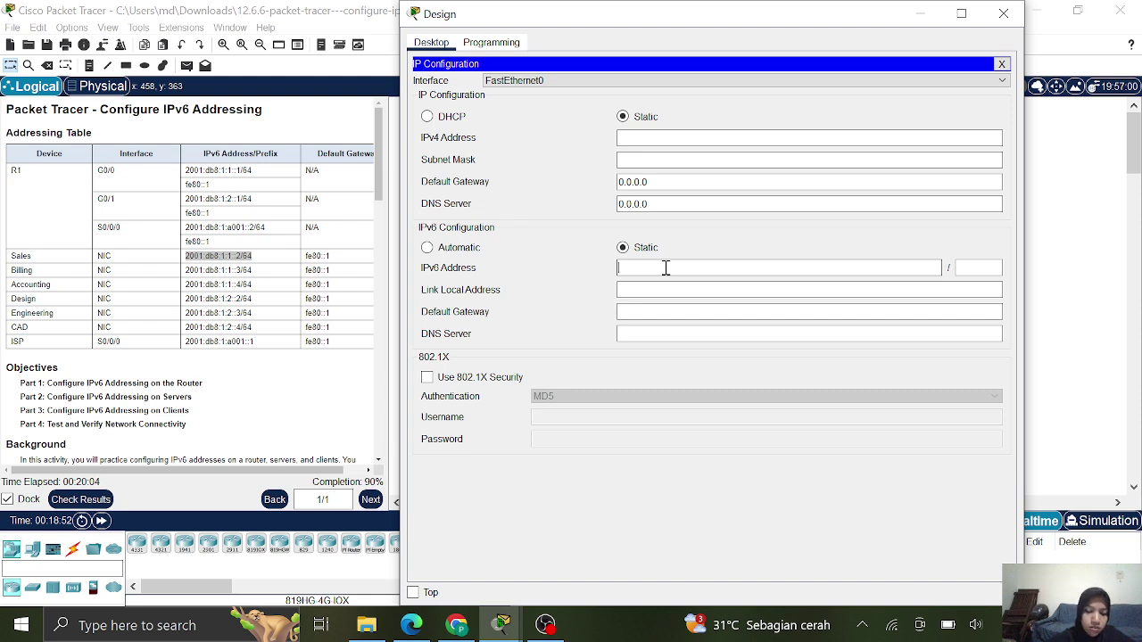
- Paste the copied entry as Design's IPv6 address, edit it to 2001:db8:1:2::2, and set the prefix length to 64
click(666, 268)
text(2001:db8:1:1::2/64)
key(BackSpace)
key(BackSpace)
key(BackSpace)
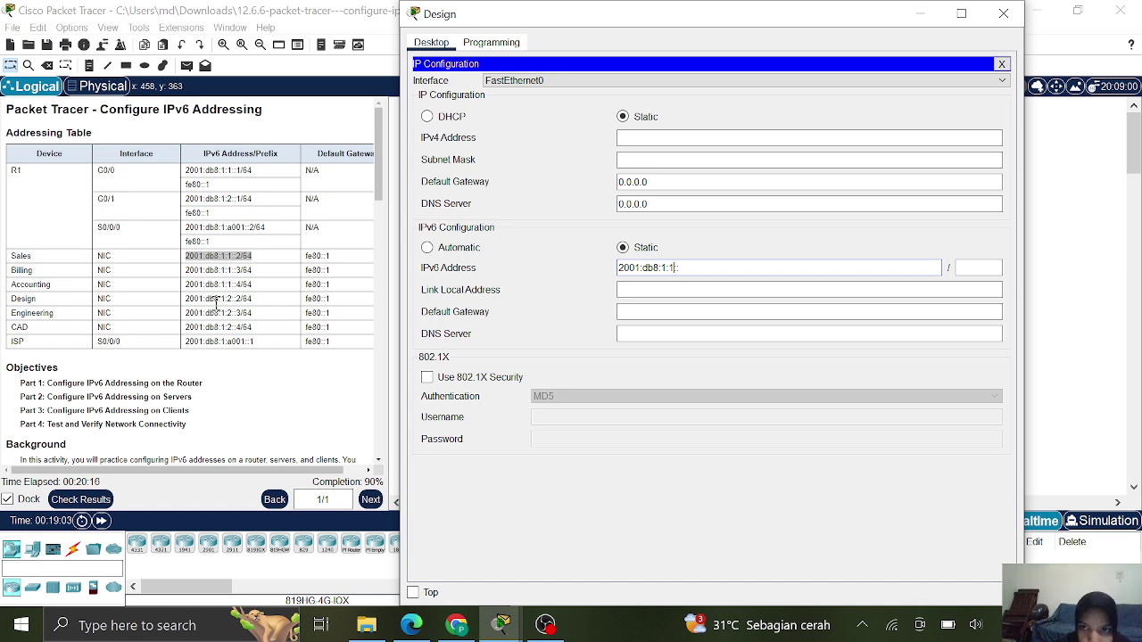
key(BackSpace)
key(BackSpace)
key(BackSpace)
text(2::2)
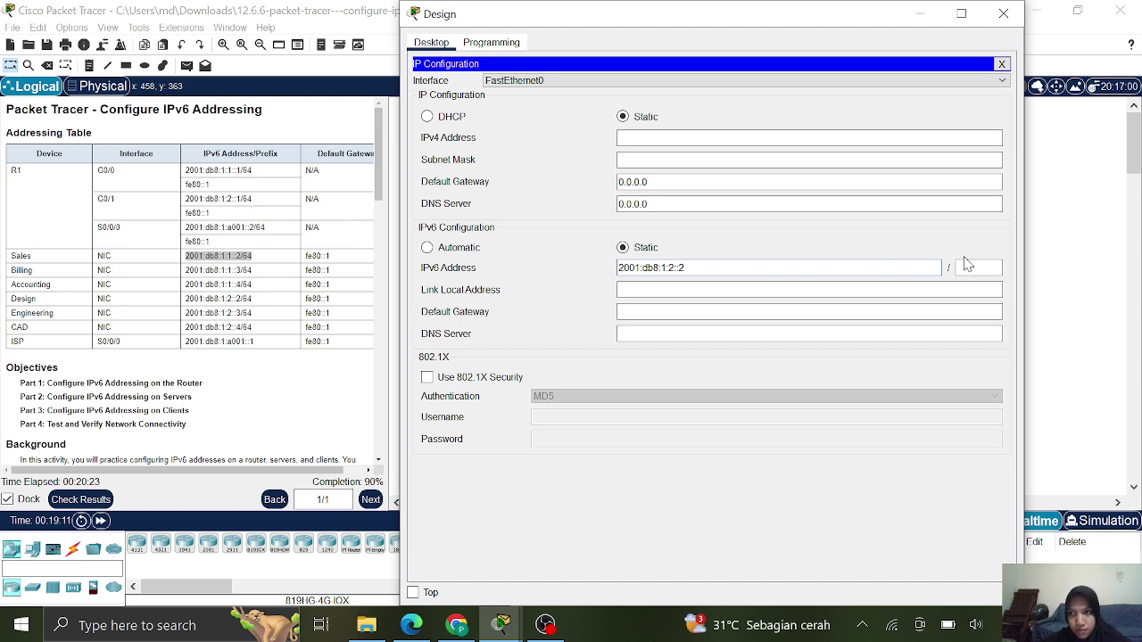
text(64)
- Set Design's IPv6 default gateway to fe80::1 and close its configuration
click(769, 311)
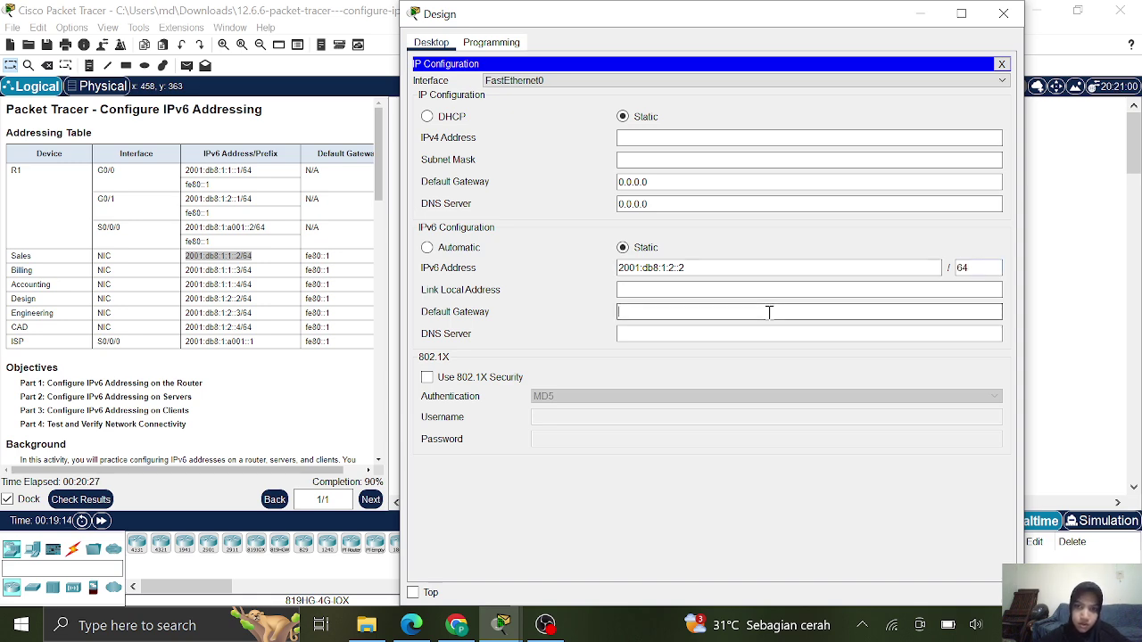
text(fe80::1)
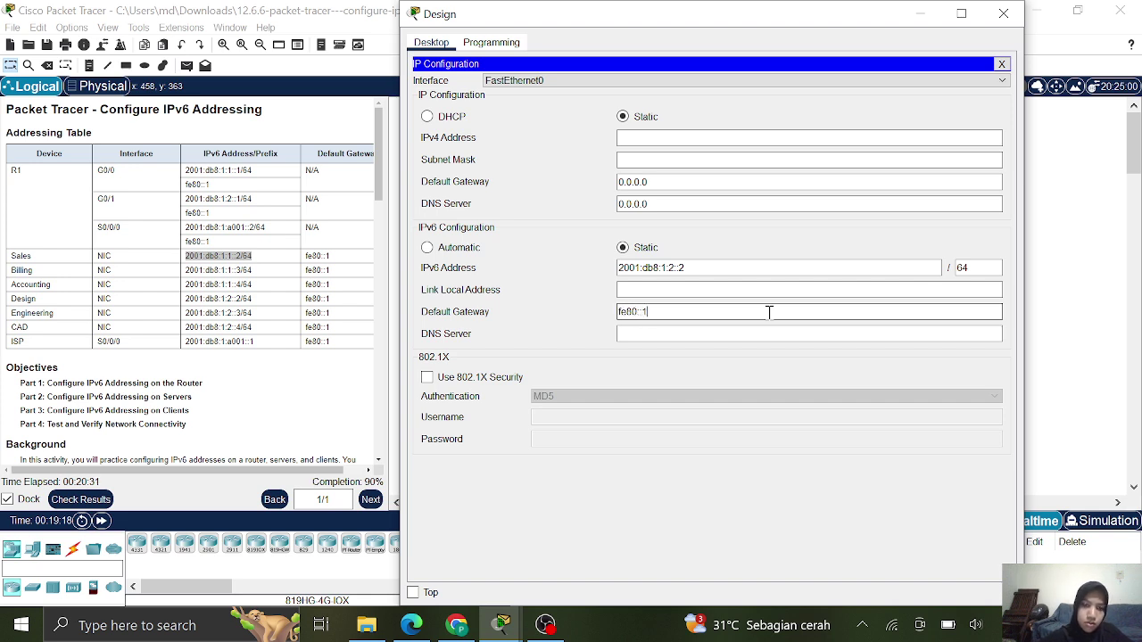
click(1005, 14)
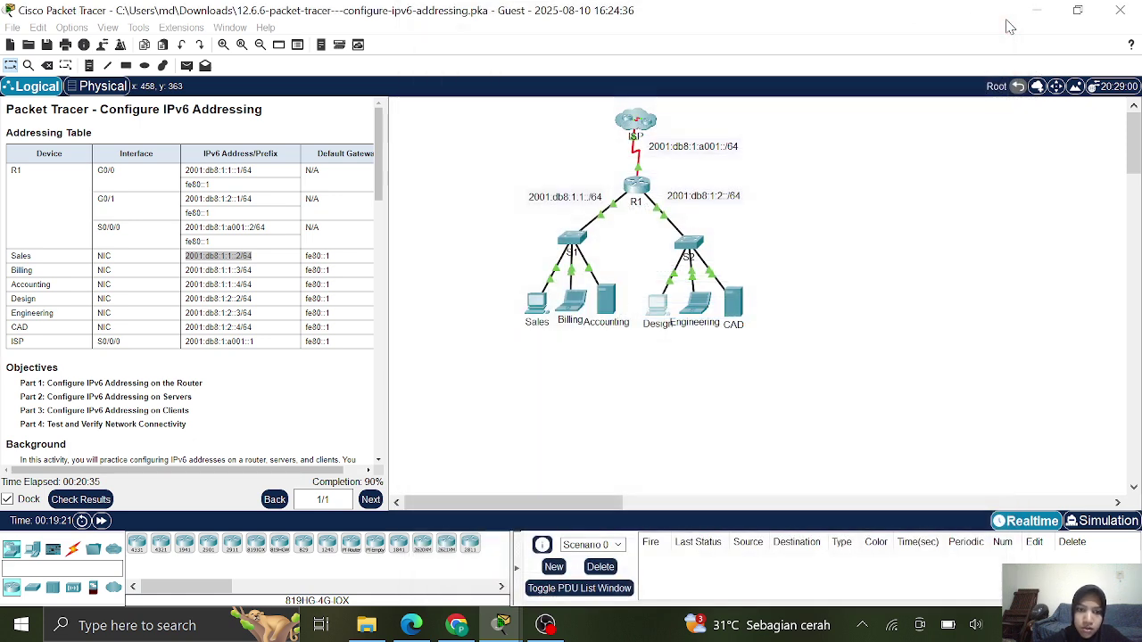
- Open the Engineering laptop's IP Configuration and set its IPv6 address to 2001:db8:1:2::3 with prefix length 64
click(699, 310)
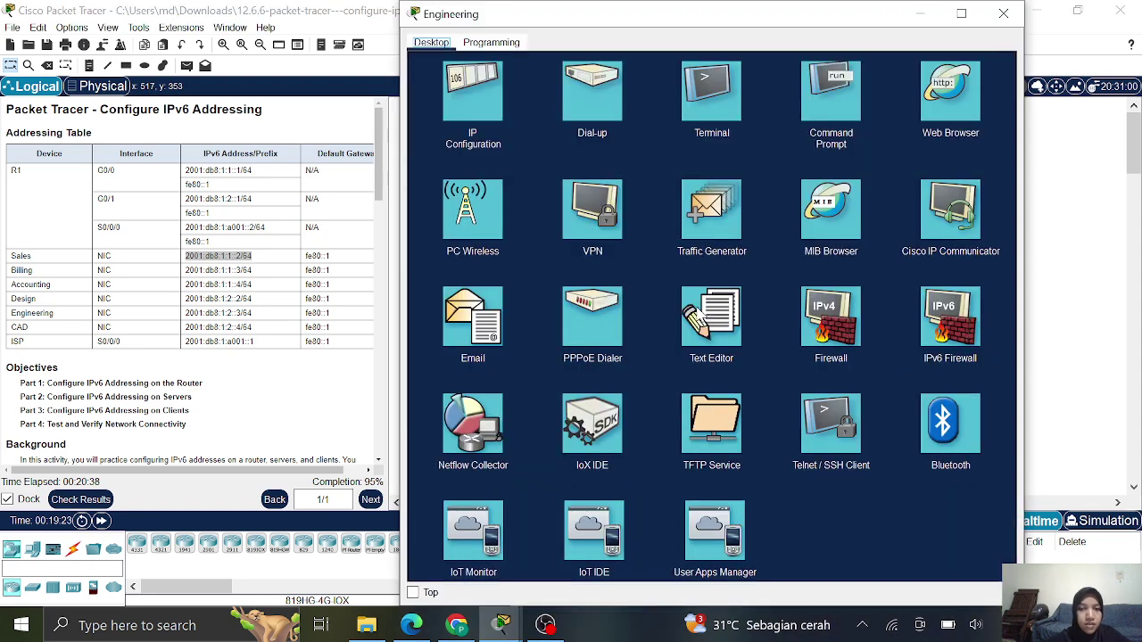
click(463, 98)
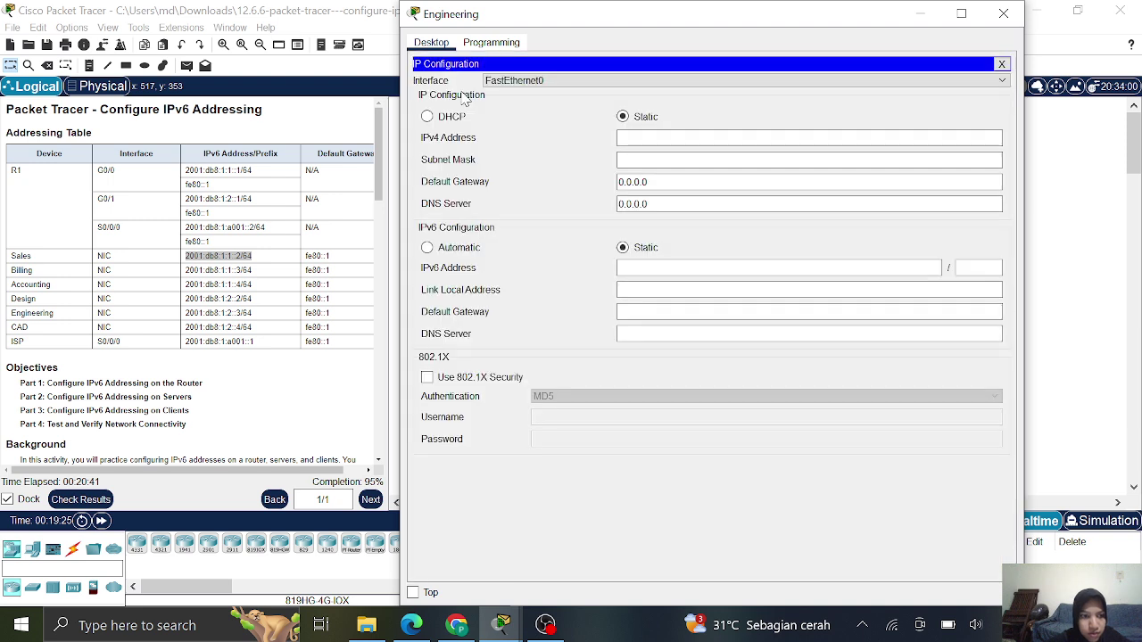
click(686, 267)
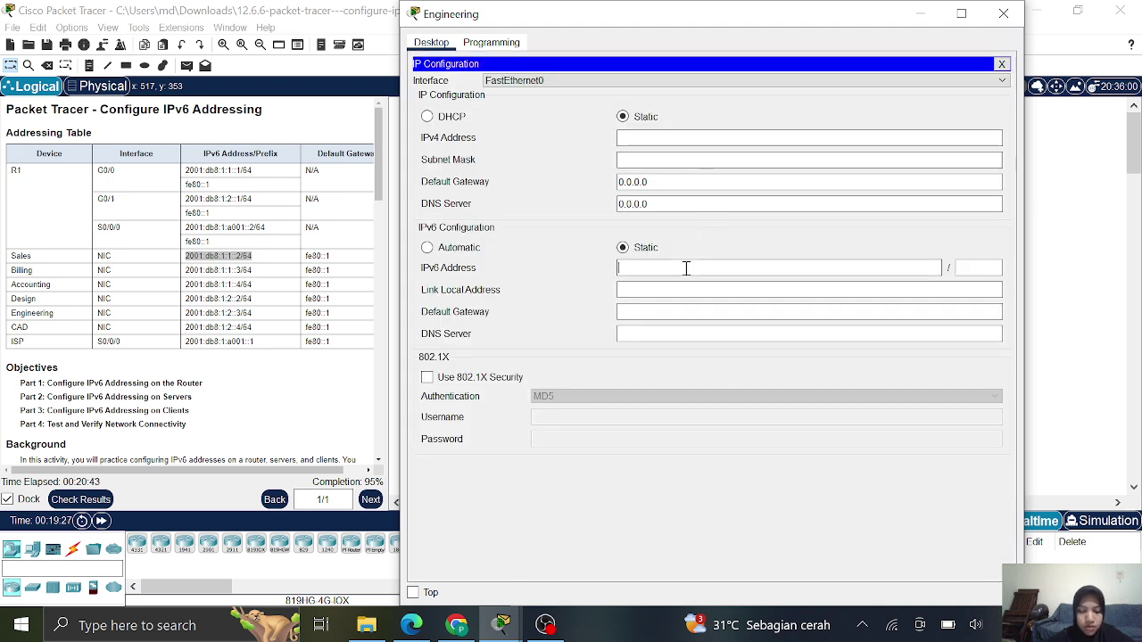
text(2001:db8:1:1::2/64)
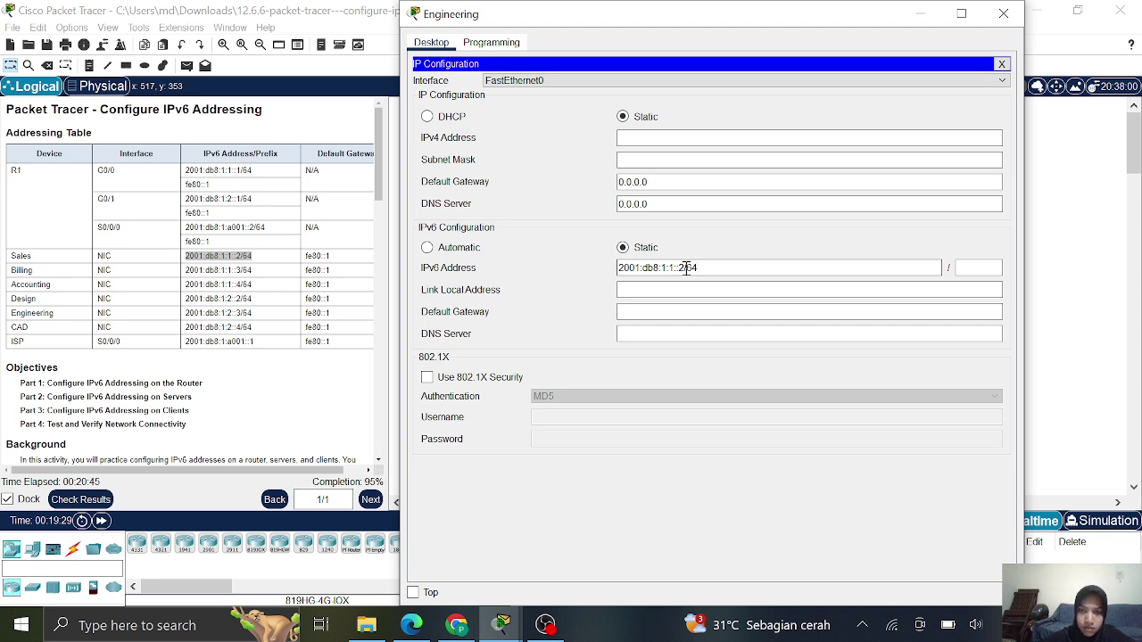
key(BackSpace)
key(BackSpace)
key(BackSpace)
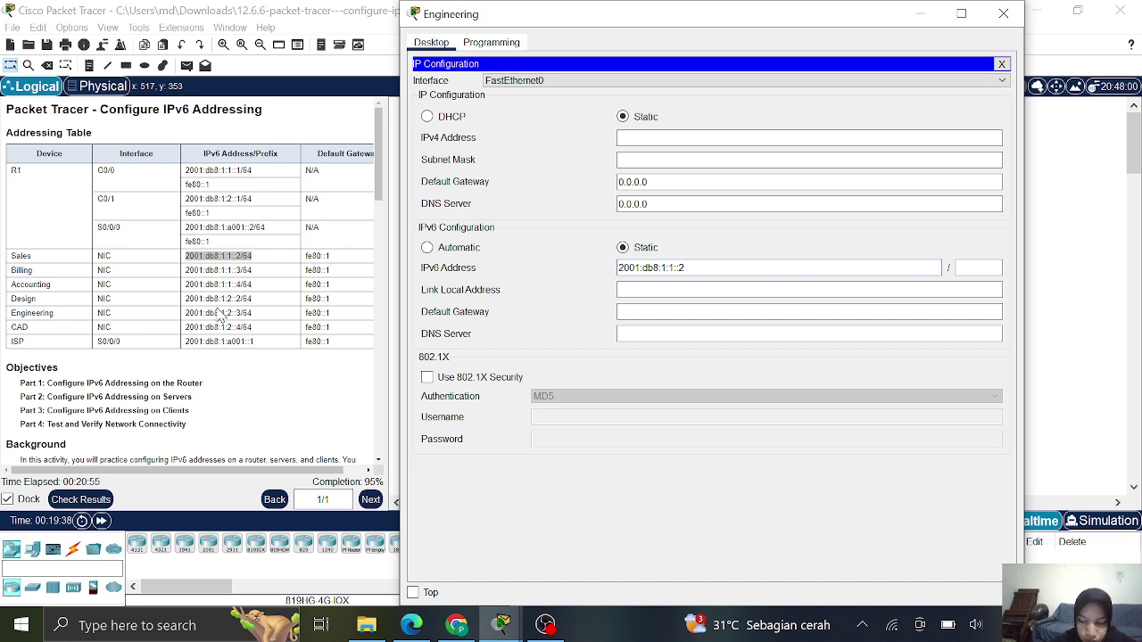
key(Left)
key(BackSpace)
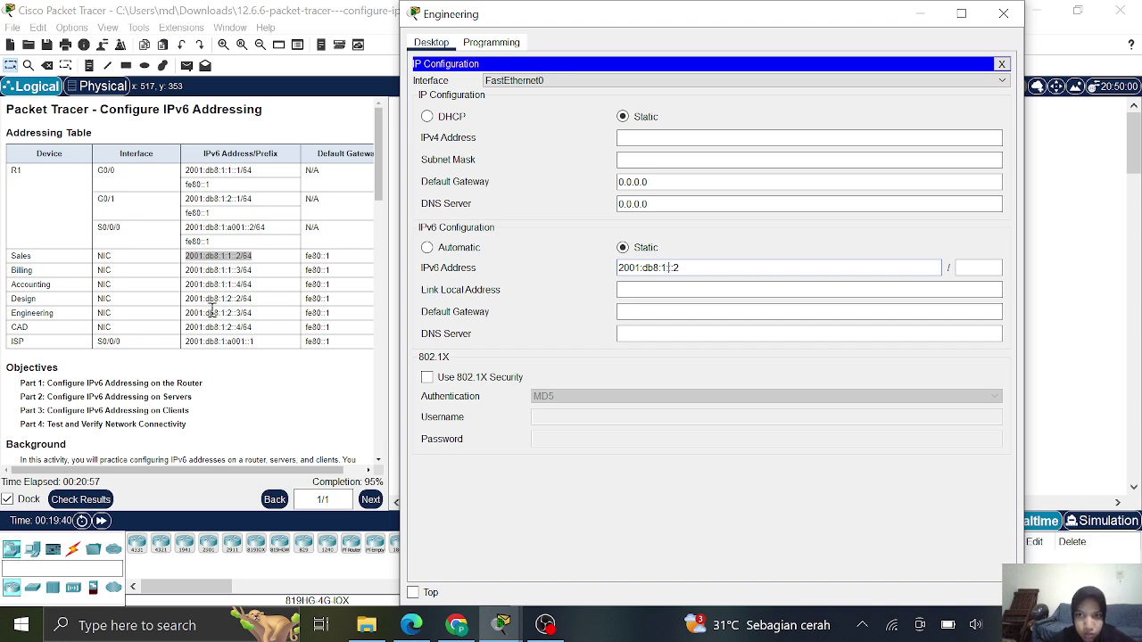
text(2)
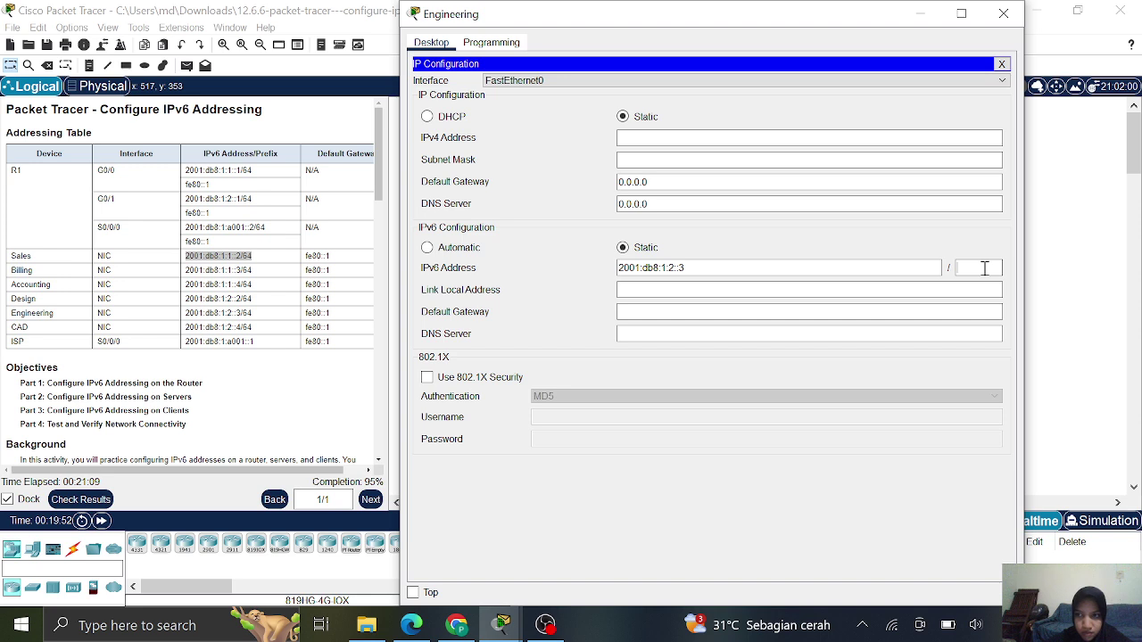
text(64)
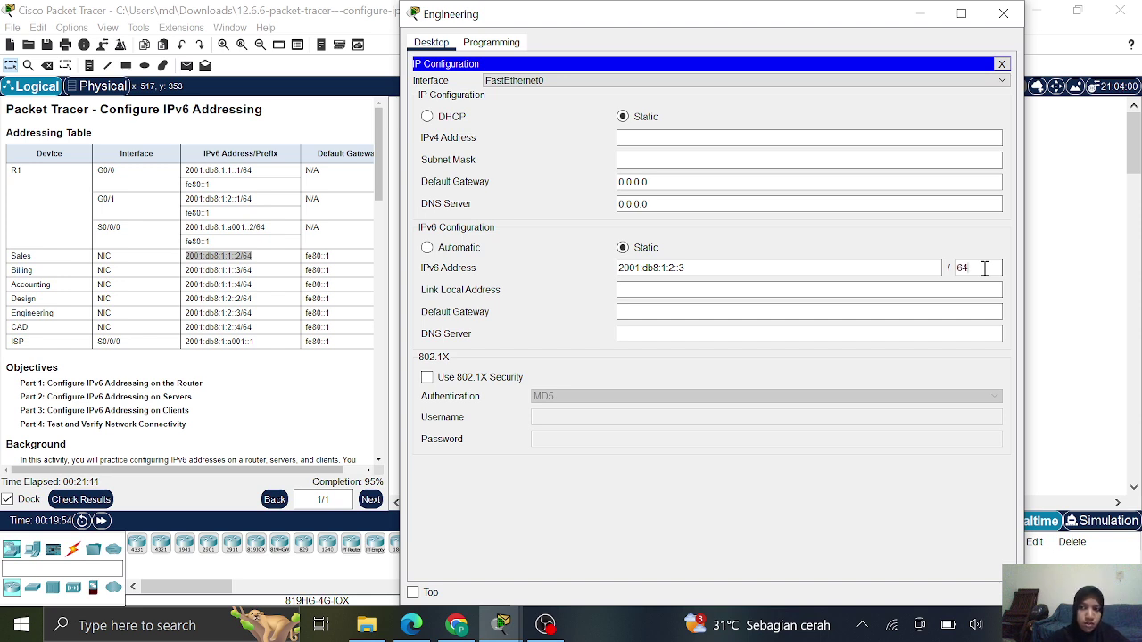
- Set Engineering's IPv6 default gateway to fe80::1 and close its configuration
click(839, 291)
click(778, 311)
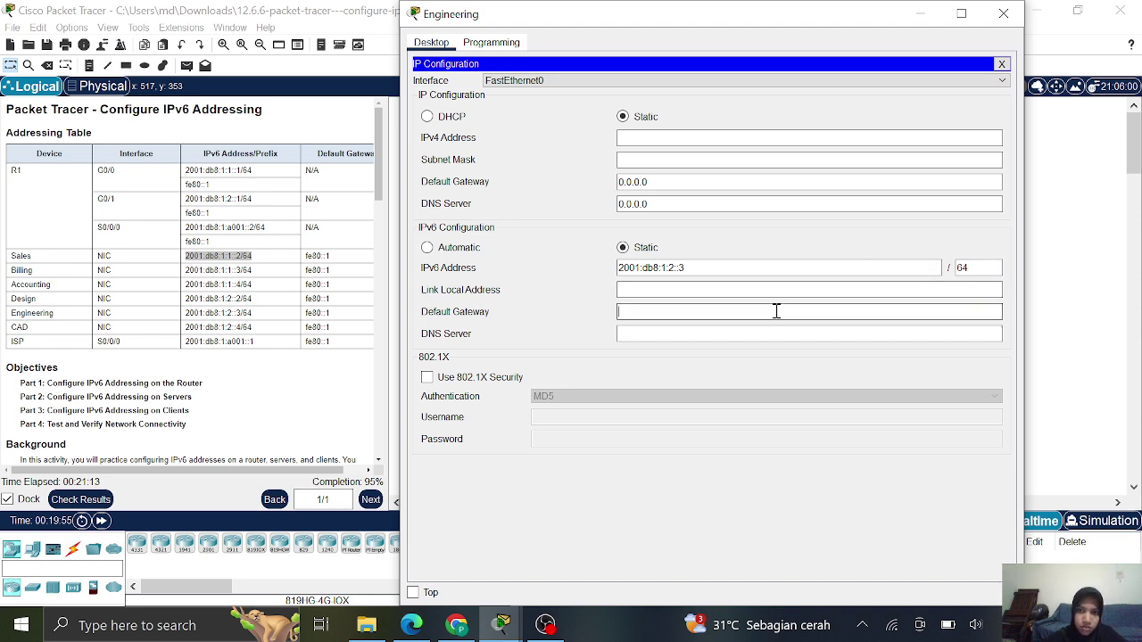
text(fe80::1)
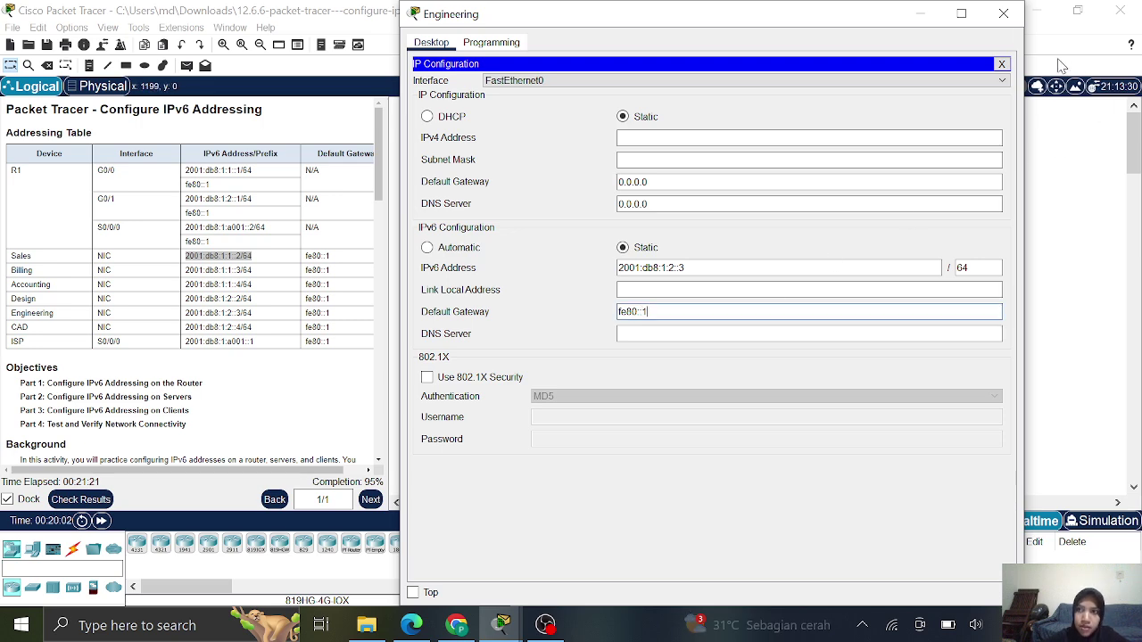
click(1003, 13)
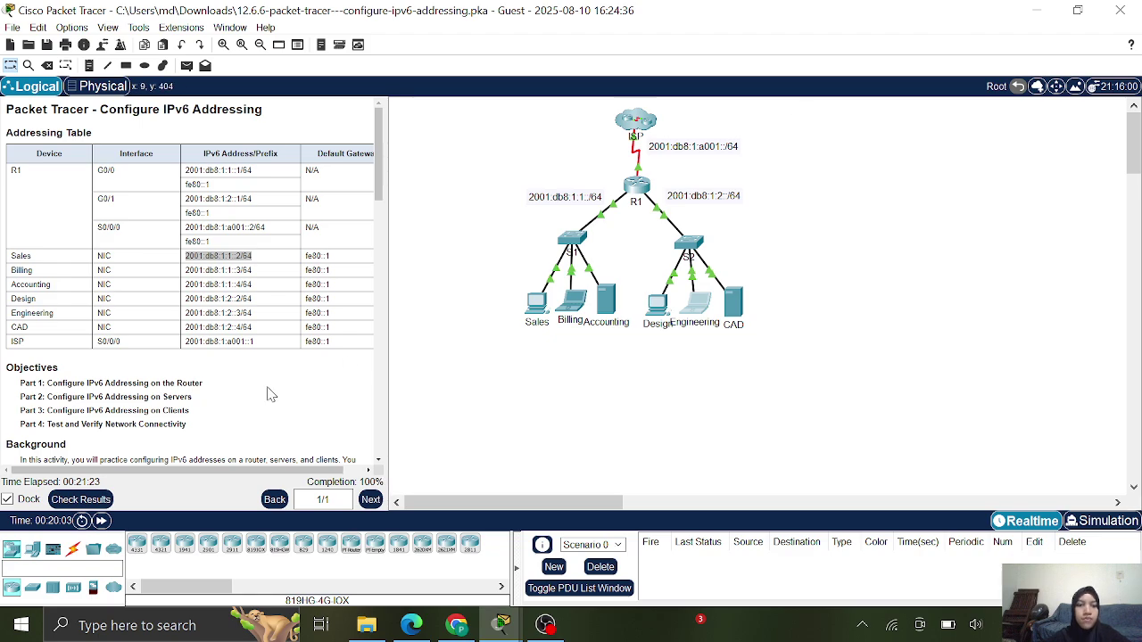
- Read the Part 4 connectivity instructions and open the Web Browser on the Sales PC
scroll(262, 398, down, 15)
scroll(263, 398, down, 5)
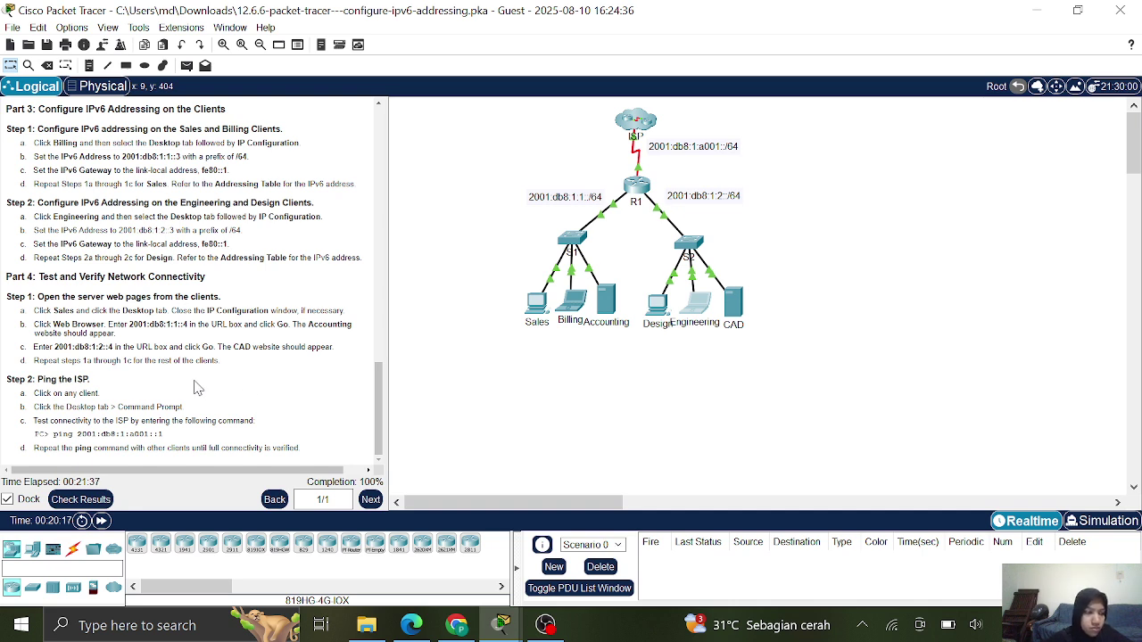
click(533, 305)
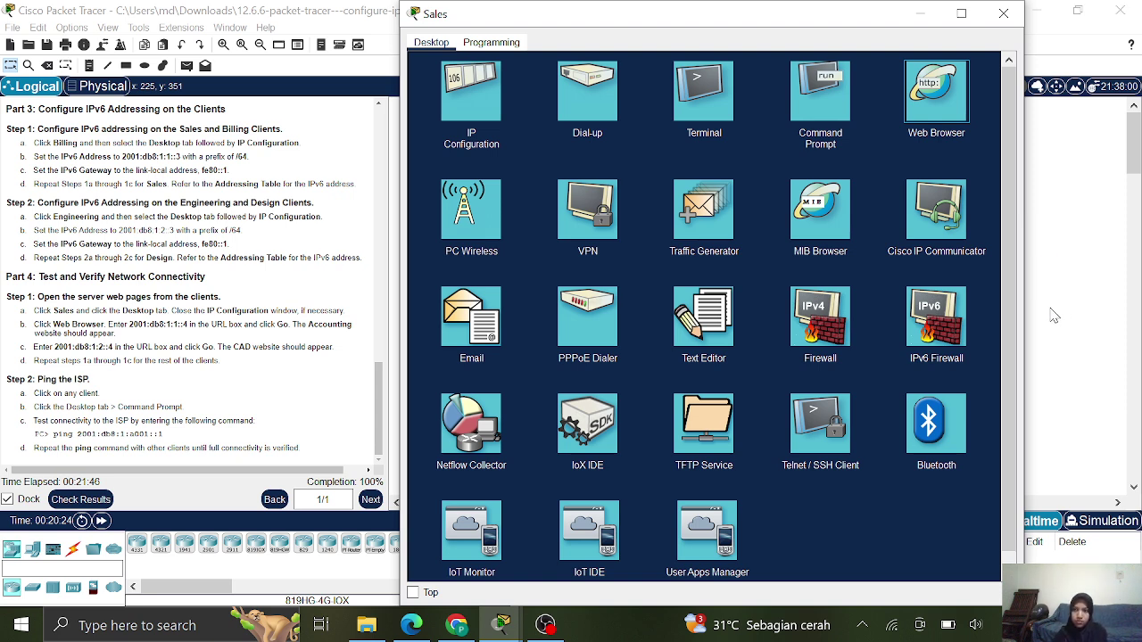
click(919, 76)
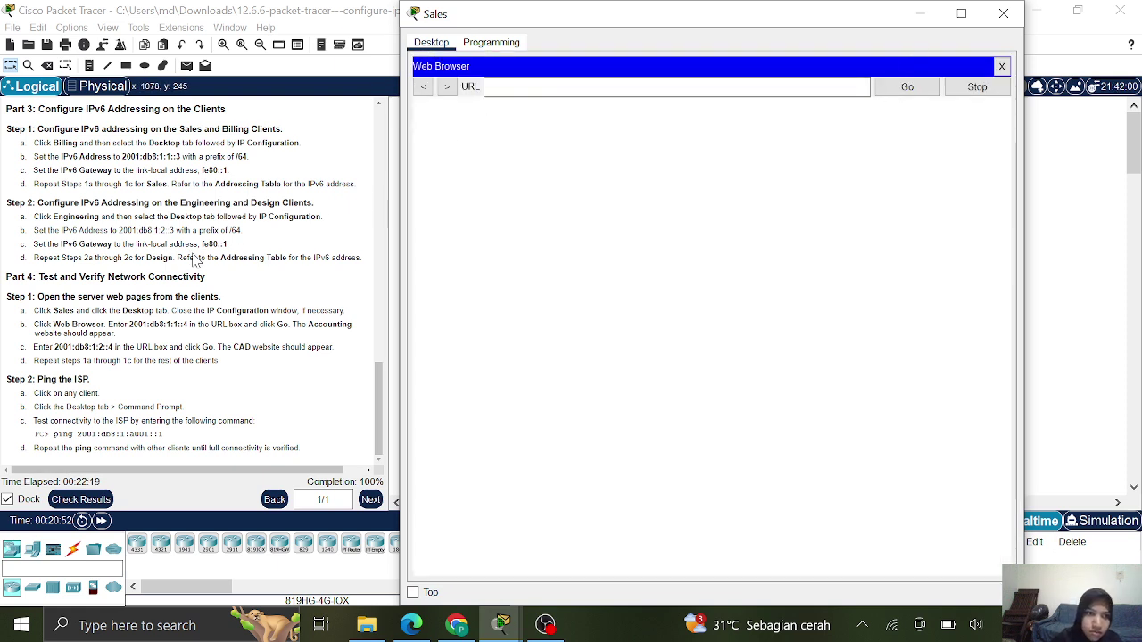
- Copy the Accounting server's address 2001:db8:1:1::4 from Part 4, Step 1b of the instructions
click(129, 326)
drag(129, 326, 190, 328)
right_click(189, 328)
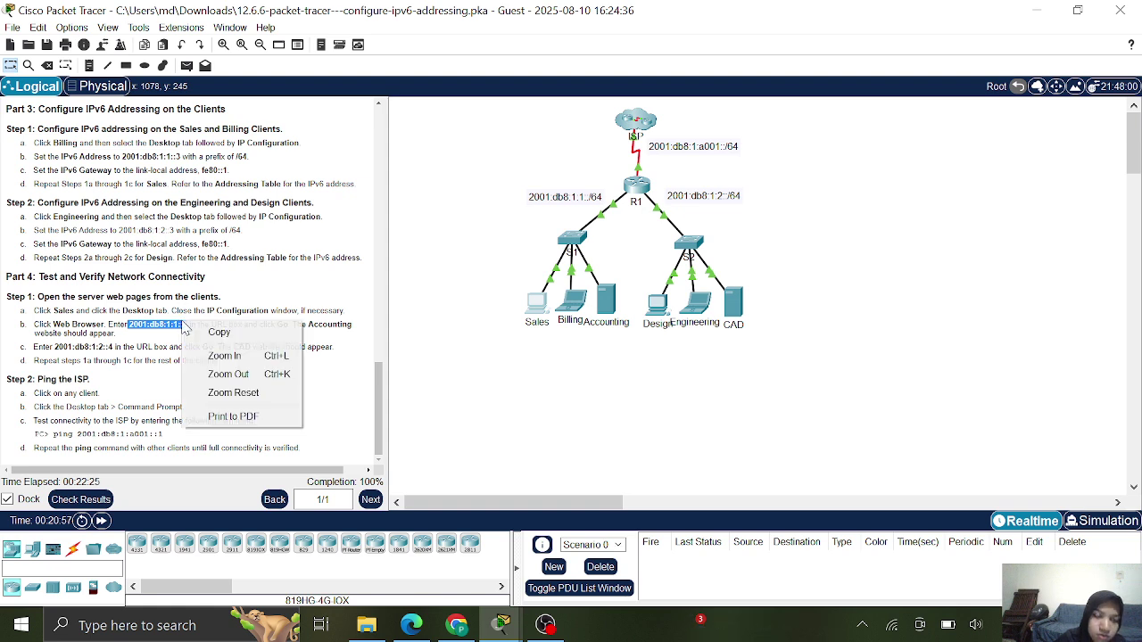
click(218, 332)
- Try to load the Accounting website from the copied address in the Sales PC's Web Browser, and minimize the Sales window
mouse_move(515, 631)
click(661, 541)
click(594, 83)
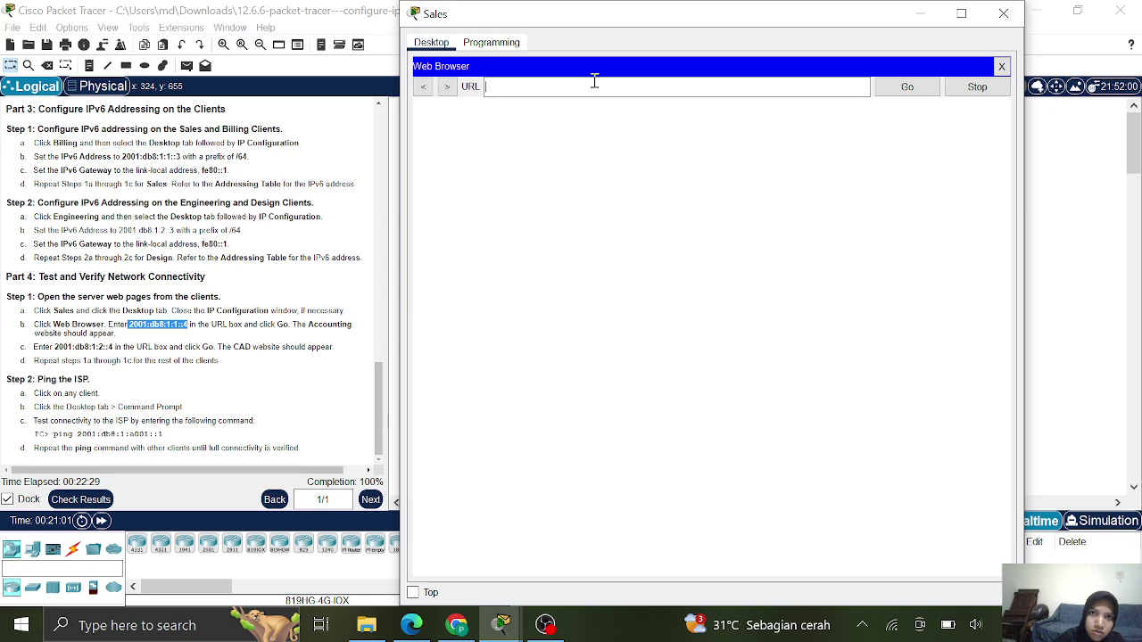
right_click(594, 84)
click(648, 171)
click(906, 87)
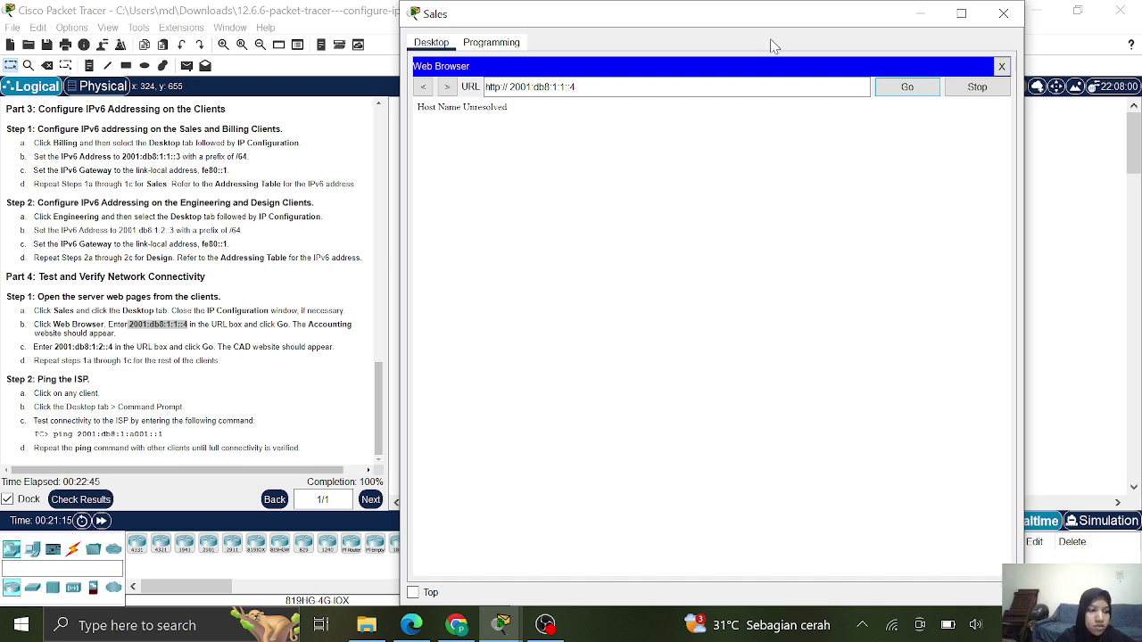
click(921, 14)
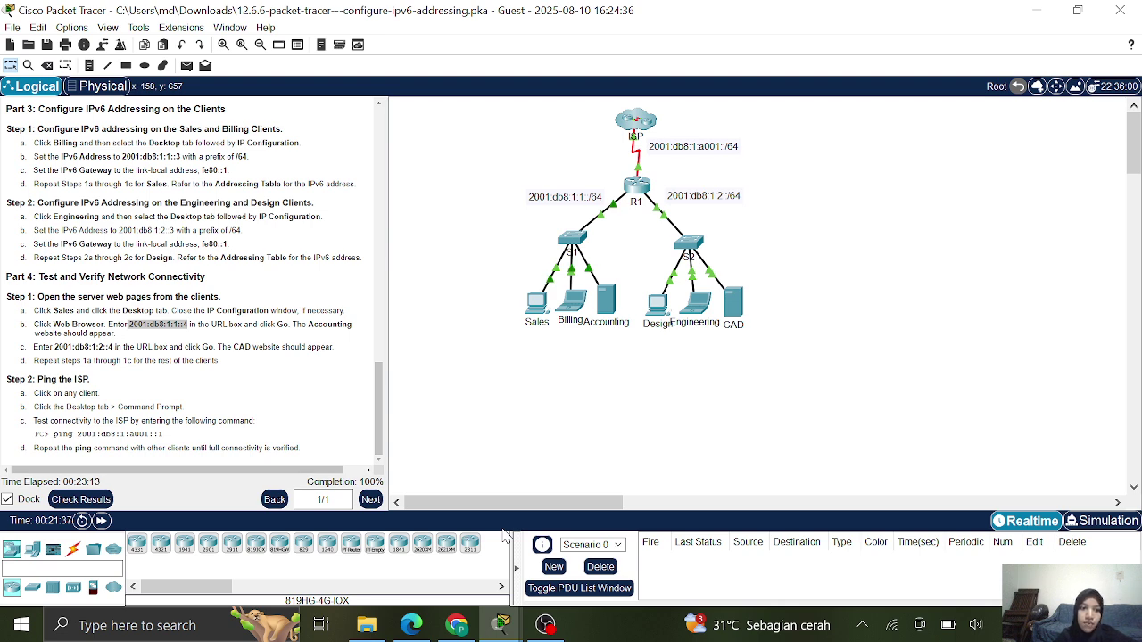
click(546, 625)
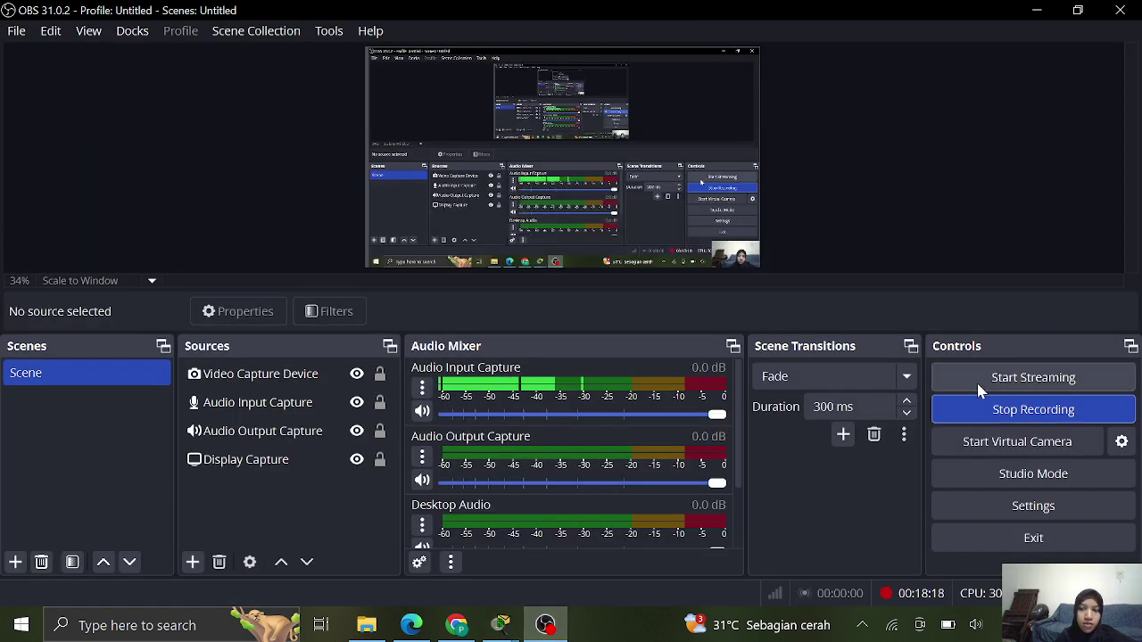